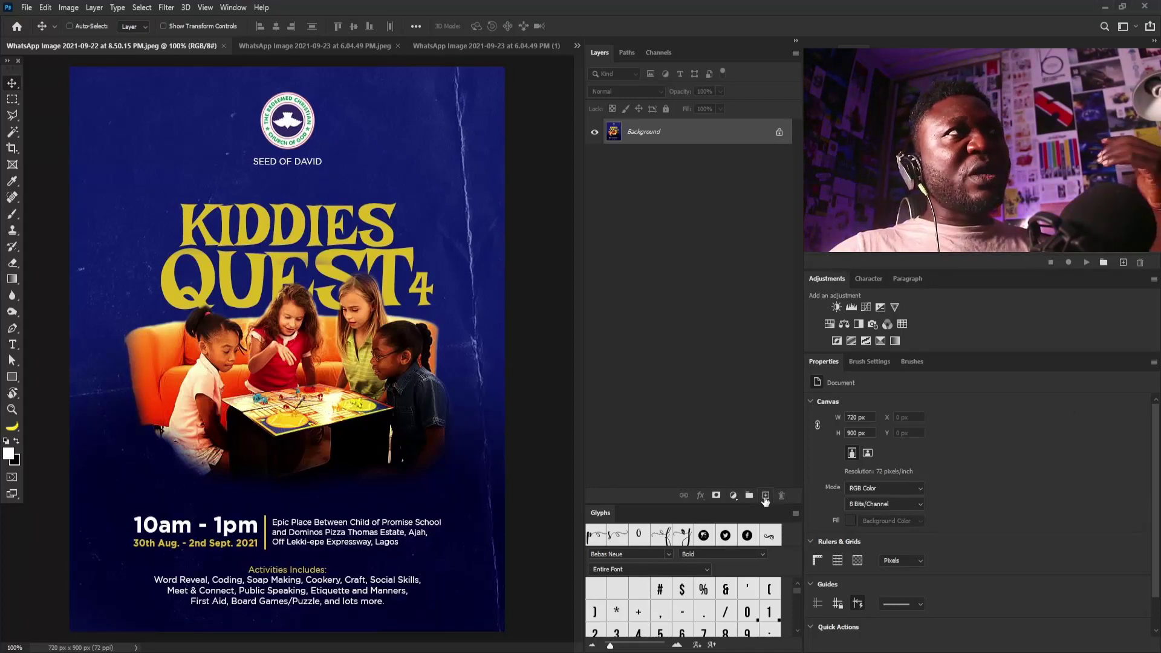
# Add two new layers and mark the outer corners and gaps of the KIDDIES QUEST 4 title with small red 8 px brush blobs.
pyautogui.click(765, 495)
pyautogui.click(764, 495)
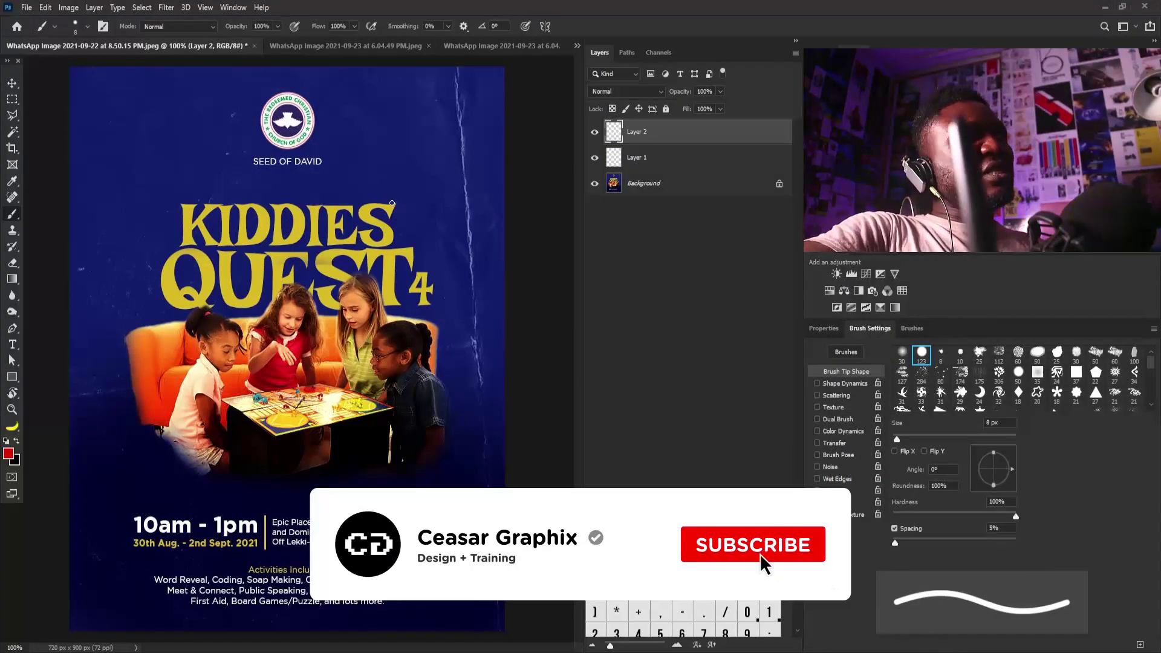
pyautogui.moveTo(393, 202); pyautogui.dragTo(397, 209)
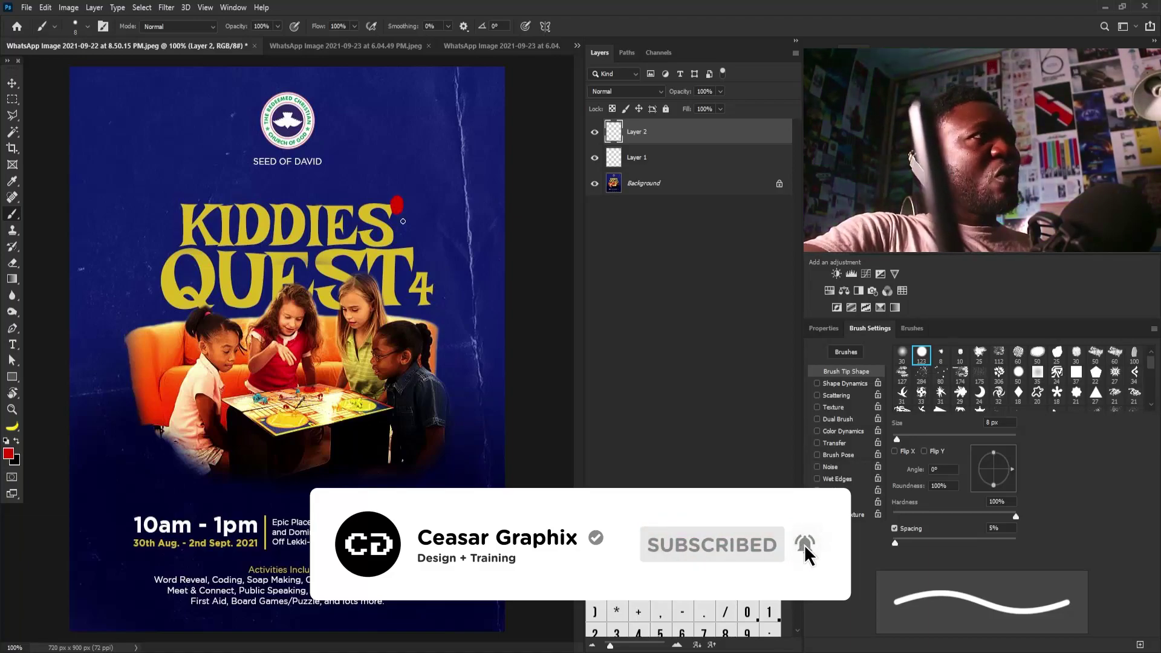
pyautogui.moveTo(181, 203); pyautogui.dragTo(182, 212)
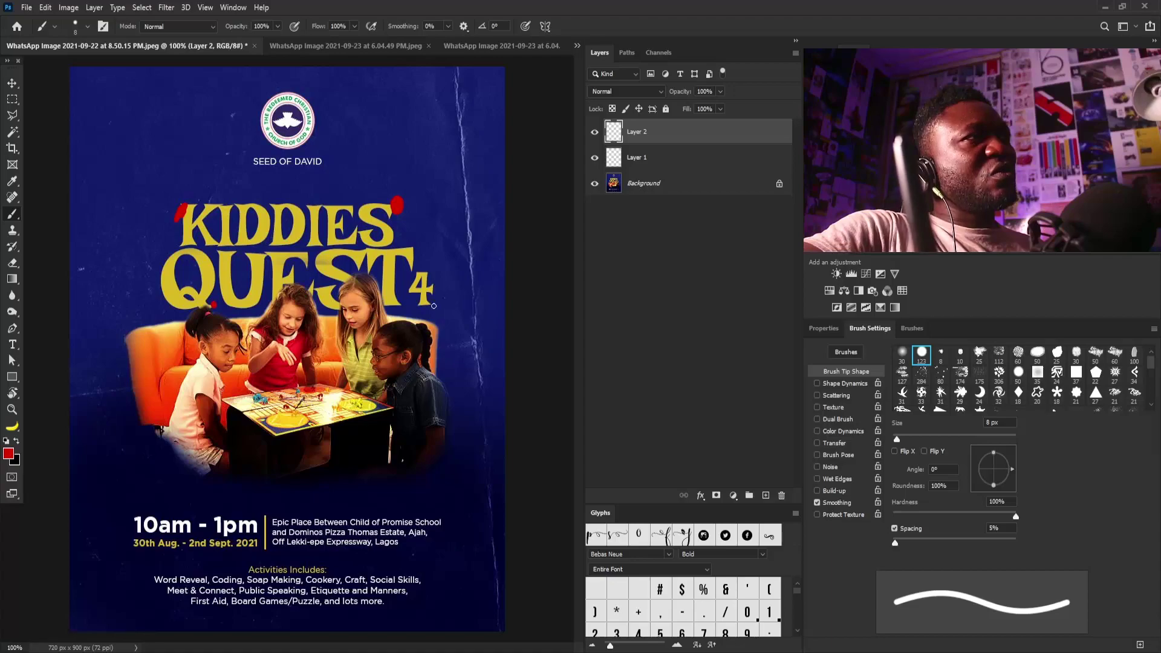
pyautogui.moveTo(432, 305); pyautogui.dragTo(426, 308)
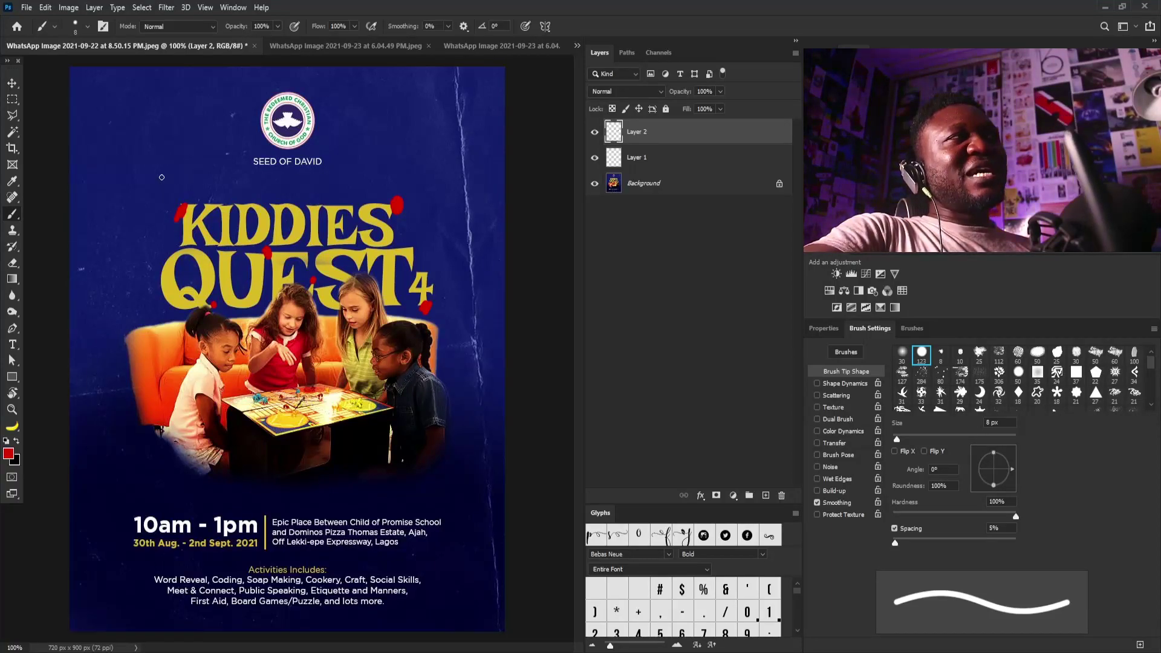
# Brush red strokes over the empty blue background on both sides of the church logo and over the title's first letter.
pyautogui.moveTo(140, 173); pyautogui.dragTo(152, 166)
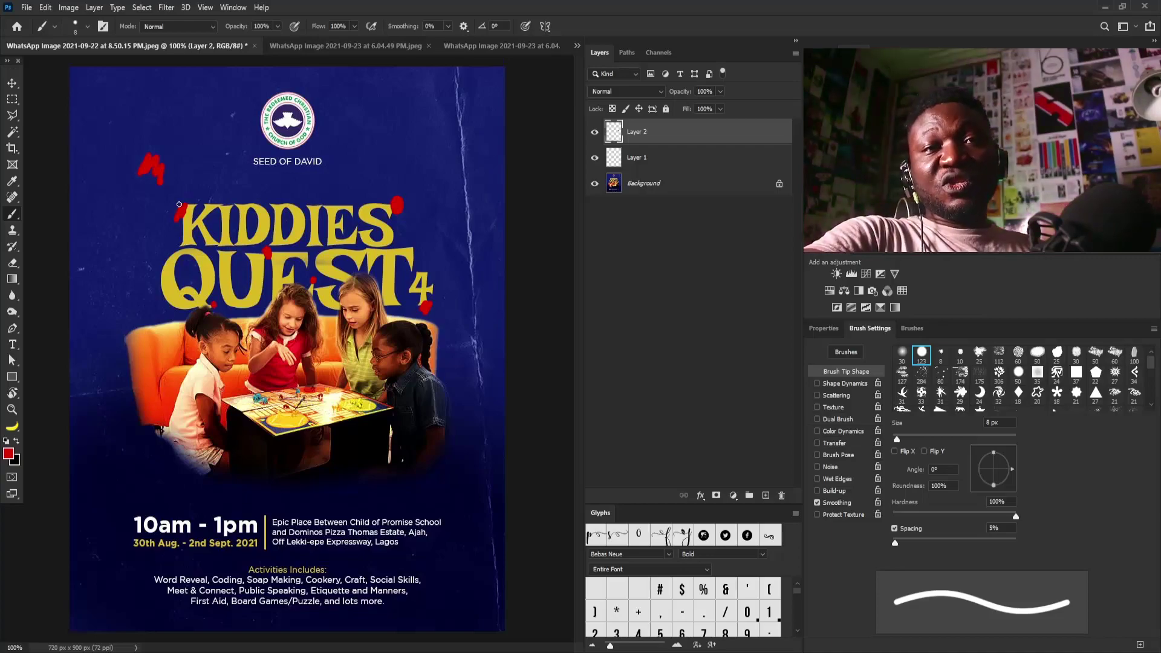
pyautogui.moveTo(191, 111)
pyautogui.mouseDown()
pyautogui.moveTo(136, 101)
pyautogui.moveTo(123, 138)
pyautogui.moveTo(202, 151)
pyautogui.mouseUp()
pyautogui.moveTo(401, 121); pyautogui.dragTo(444, 175)
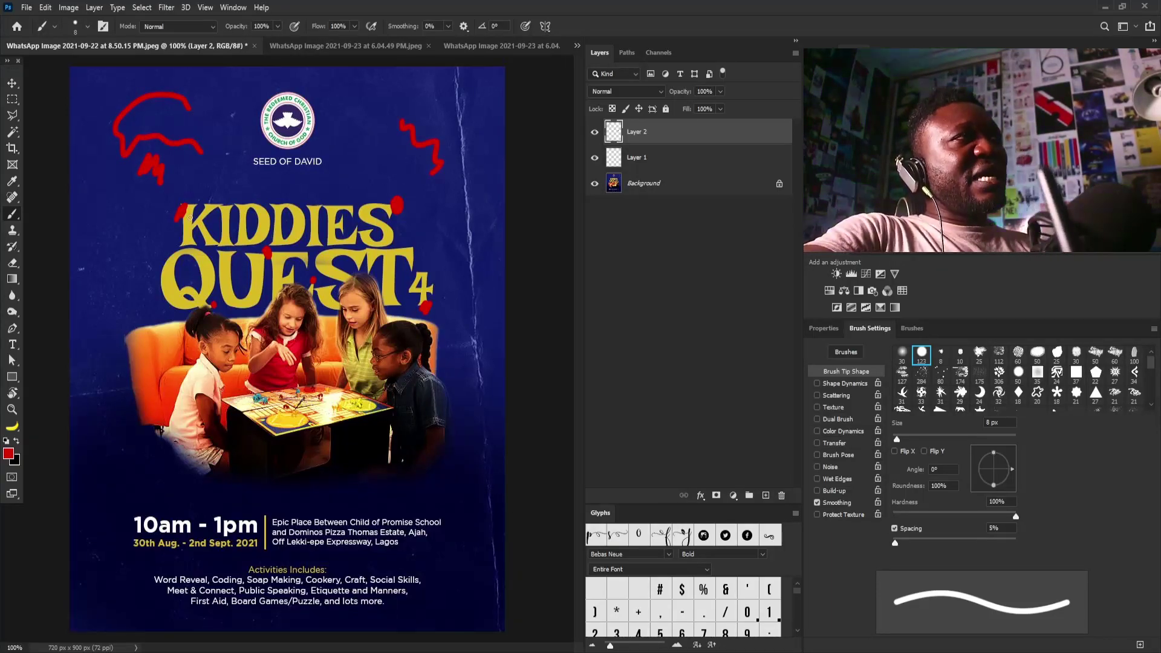
pyautogui.moveTo(188, 219); pyautogui.dragTo(187, 232)
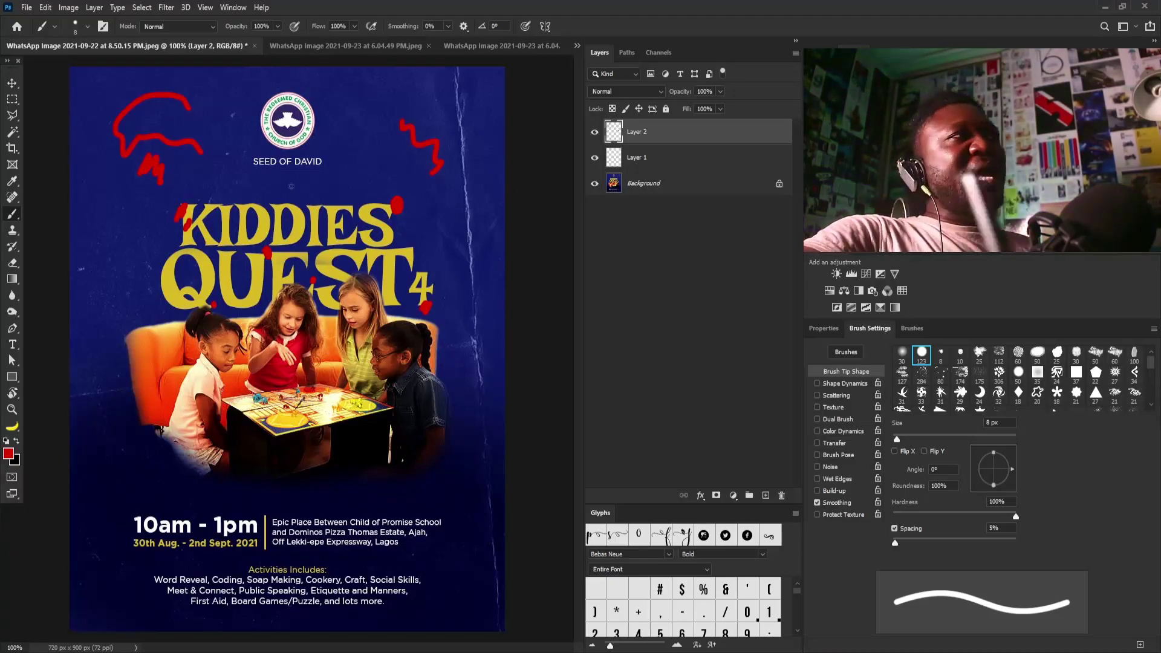
# Scatter short red brush strokes across the blue background around the title and along both sides of the children's picture.
pyautogui.moveTo(425, 195); pyautogui.dragTo(459, 190)
pyautogui.moveTo(160, 244)
pyautogui.mouseDown()
pyautogui.moveTo(126, 227)
pyautogui.moveTo(96, 248)
pyautogui.mouseUp()
pyautogui.moveTo(114, 292); pyautogui.dragTo(102, 304)
pyautogui.click(277, 169)
pyautogui.moveTo(331, 190); pyautogui.dragTo(375, 173)
pyautogui.moveTo(461, 271); pyautogui.dragTo(468, 296)
pyautogui.moveTo(464, 352); pyautogui.dragTo(469, 377)
pyautogui.moveTo(113, 398); pyautogui.dragTo(118, 412)
pyautogui.moveTo(448, 211); pyautogui.dragTo(427, 235)
pyautogui.moveTo(235, 164); pyautogui.dragTo(207, 192)
pyautogui.moveTo(115, 211); pyautogui.dragTo(105, 226)
pyautogui.moveTo(119, 310); pyautogui.dragTo(103, 334)
pyautogui.moveTo(152, 448); pyautogui.dragTo(145, 463)
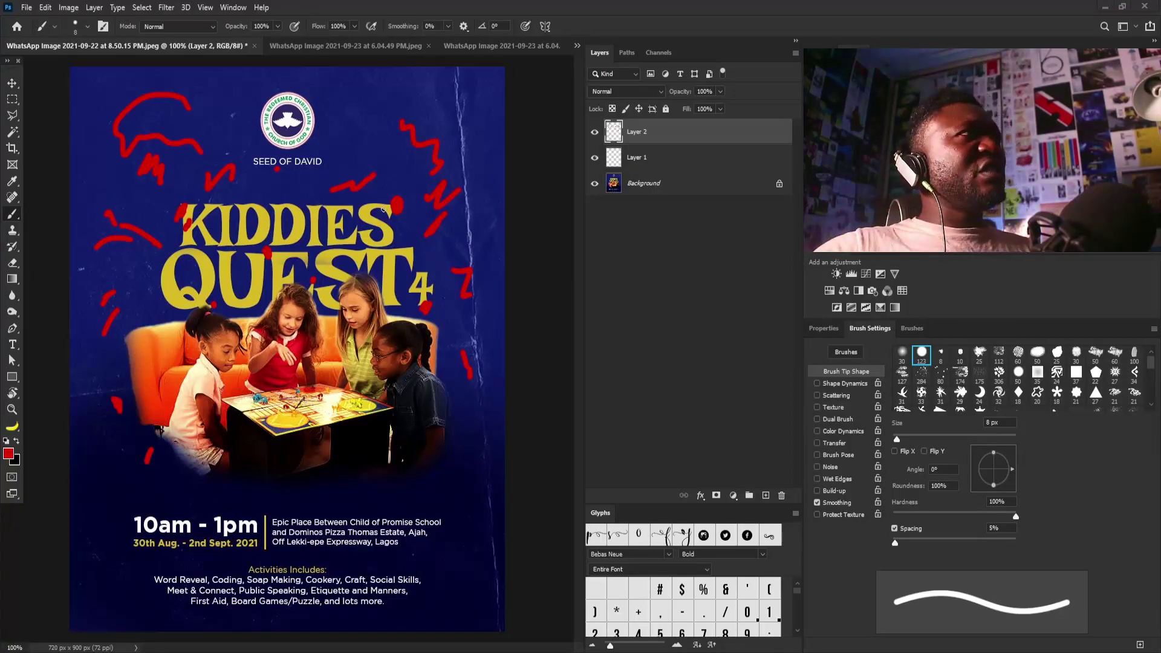
# On a new layer in the Our Daily Bread flyer, circle the coffee cup in red and cross it out.
pyautogui.click(286, 46)
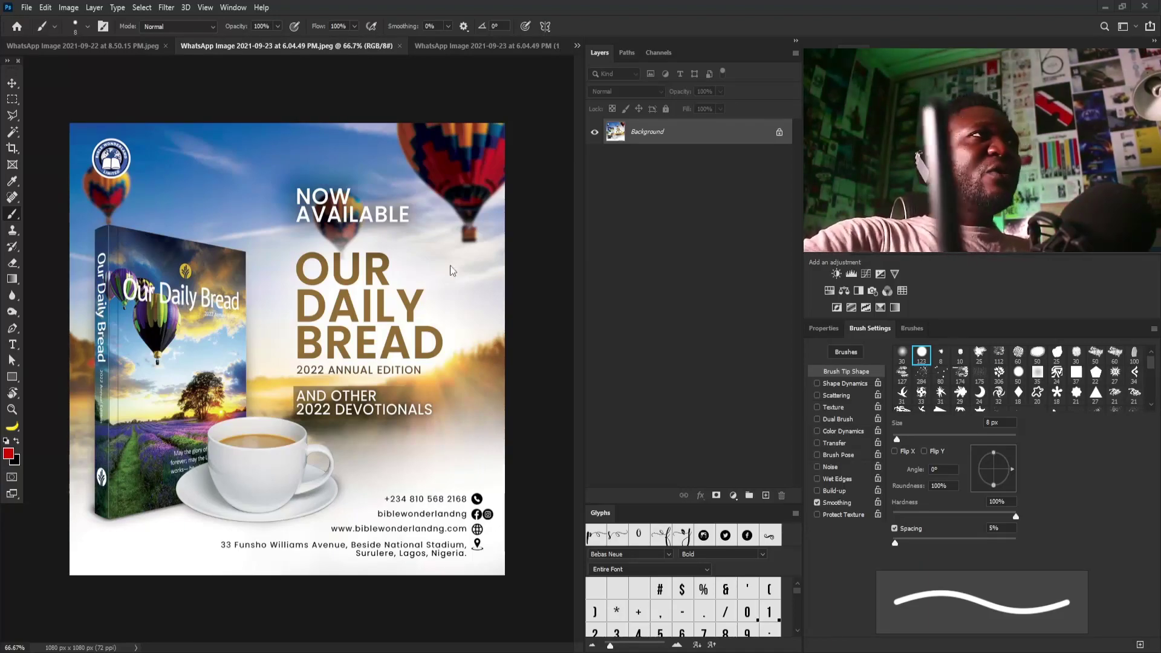
pyautogui.click(765, 495)
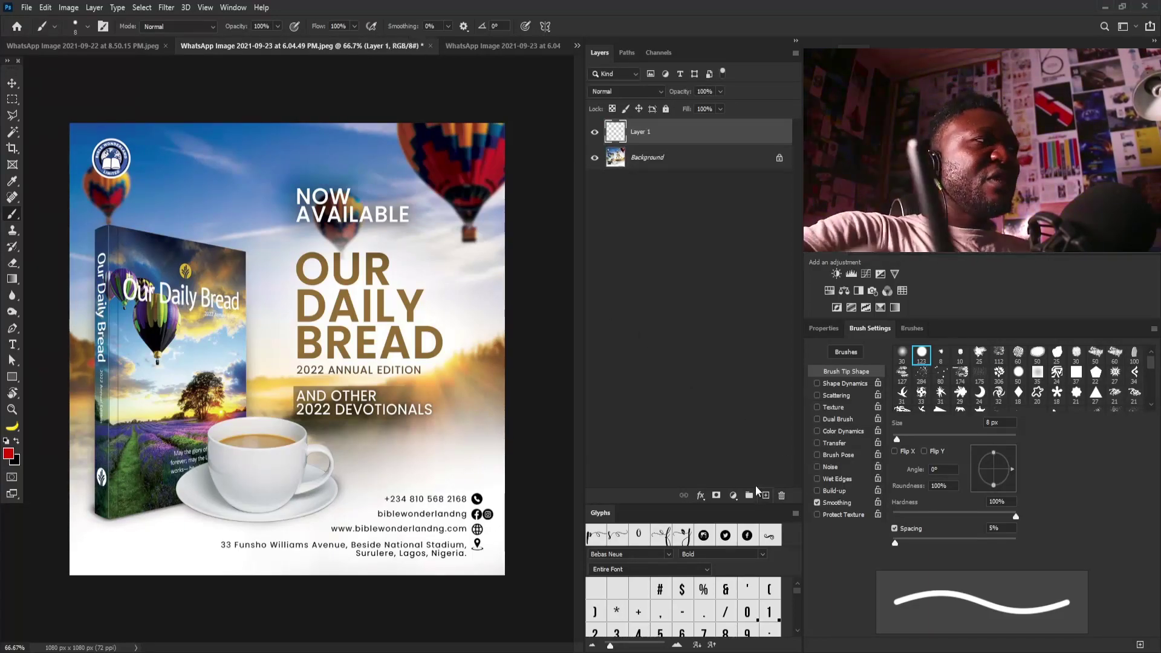
pyautogui.moveTo(223, 446)
pyautogui.mouseDown()
pyautogui.moveTo(278, 513)
pyautogui.moveTo(207, 517)
pyautogui.moveTo(208, 428)
pyautogui.mouseUp()
pyautogui.moveTo(278, 450); pyautogui.dragTo(257, 520)
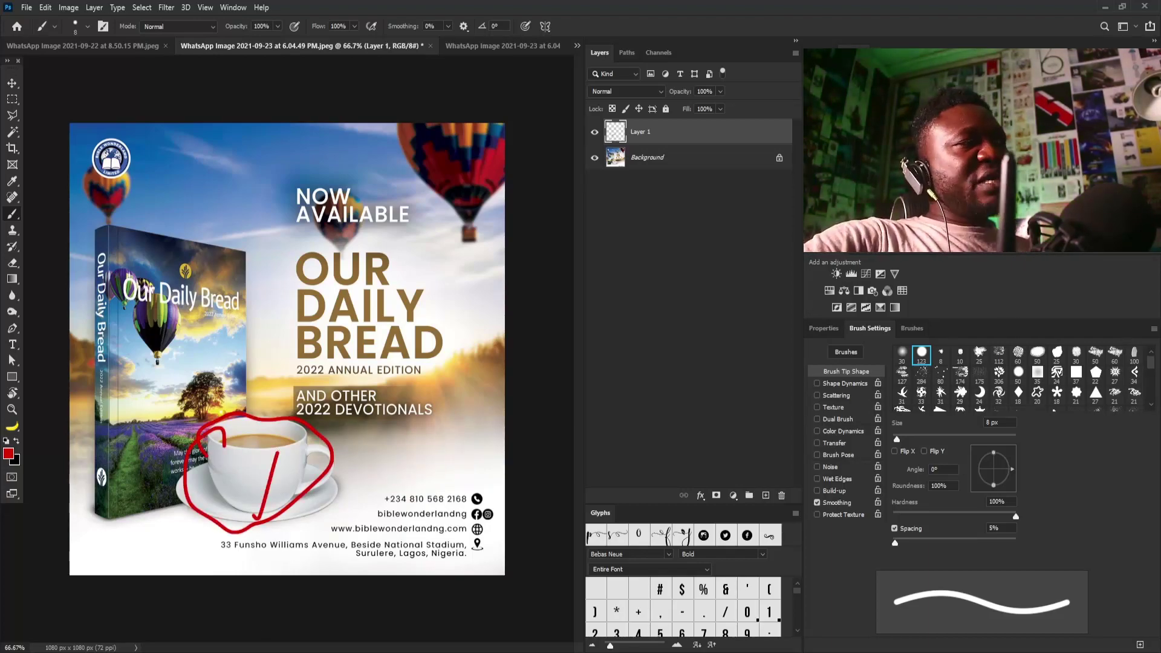
pyautogui.moveTo(232, 461); pyautogui.dragTo(301, 514)
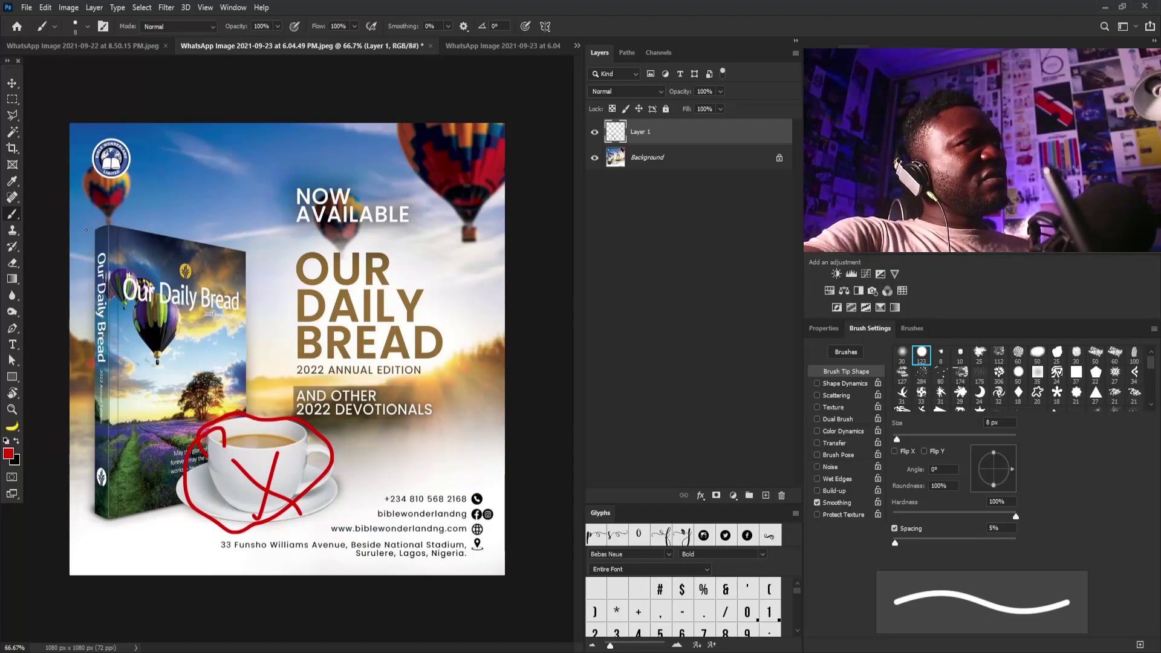
# Outline the book mockup with a rough red box and scribble over the coffee cup again.
pyautogui.moveTo(86, 230); pyautogui.dragTo(114, 532)
pyautogui.moveTo(90, 264)
pyautogui.mouseDown()
pyautogui.moveTo(88, 221)
pyautogui.moveTo(267, 264)
pyautogui.moveTo(278, 511)
pyautogui.moveTo(112, 555)
pyautogui.mouseUp()
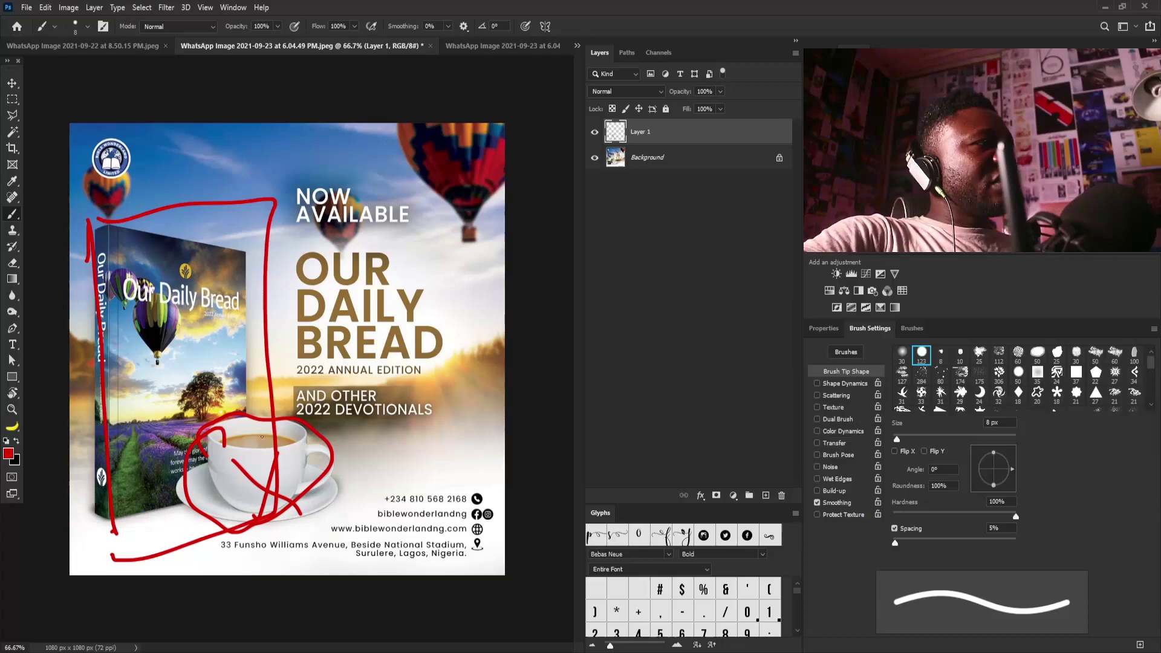
pyautogui.moveTo(242, 424)
pyautogui.mouseDown()
pyautogui.moveTo(305, 509)
pyautogui.moveTo(239, 426)
pyautogui.moveTo(251, 438)
pyautogui.mouseUp()
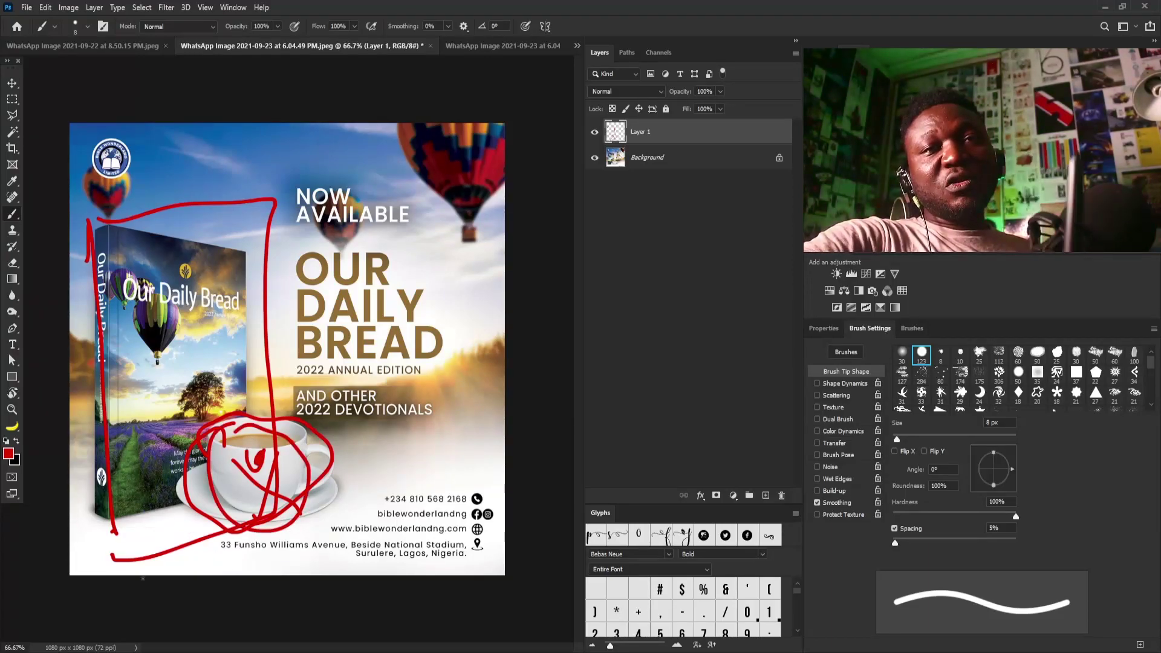
# Circle the balloons in the flyer's two upper corners in red and cross out the large right-hand one.
pyautogui.moveTo(379, 122)
pyautogui.mouseDown()
pyautogui.moveTo(428, 186)
pyautogui.moveTo(445, 258)
pyautogui.moveTo(472, 280)
pyautogui.moveTo(505, 223)
pyautogui.mouseUp()
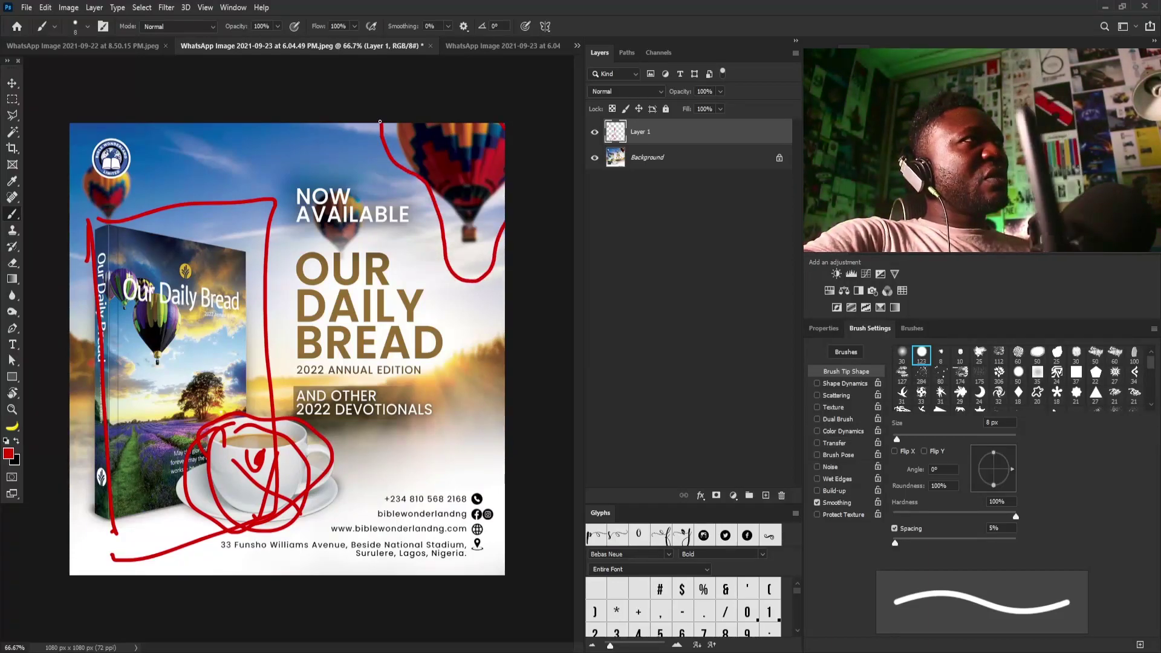
pyautogui.moveTo(139, 123)
pyautogui.mouseDown()
pyautogui.moveTo(145, 205)
pyautogui.moveTo(110, 224)
pyautogui.moveTo(75, 204)
pyautogui.moveTo(70, 186)
pyautogui.mouseUp()
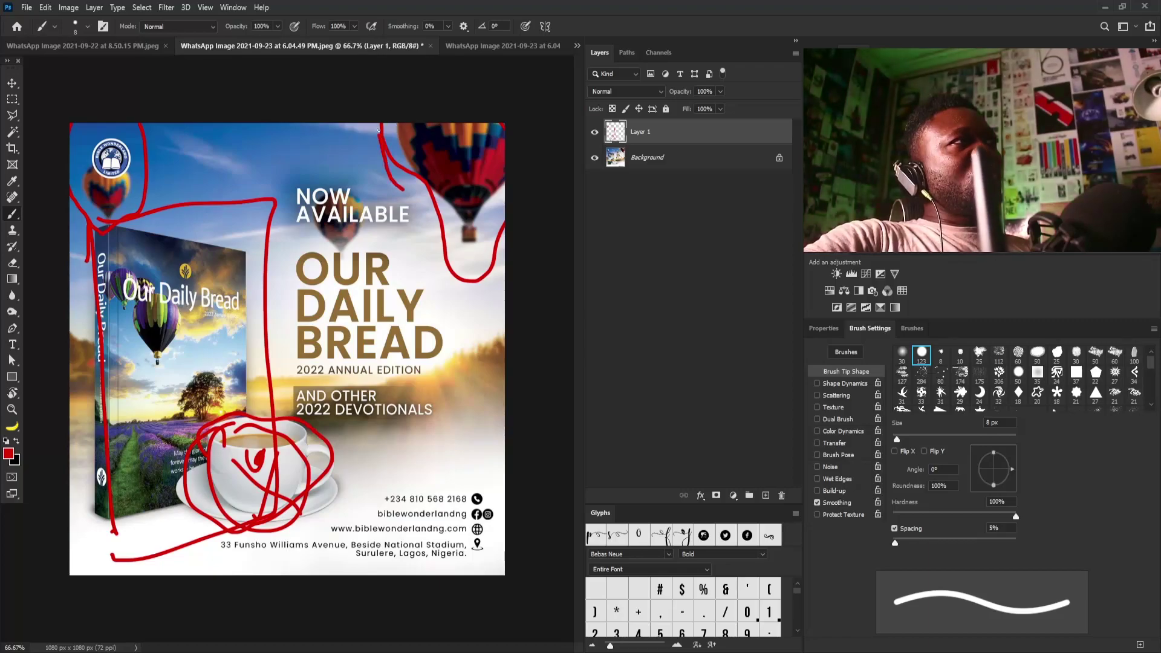
pyautogui.moveTo(453, 153)
pyautogui.mouseDown()
pyautogui.moveTo(477, 195)
pyautogui.moveTo(435, 202)
pyautogui.mouseUp()
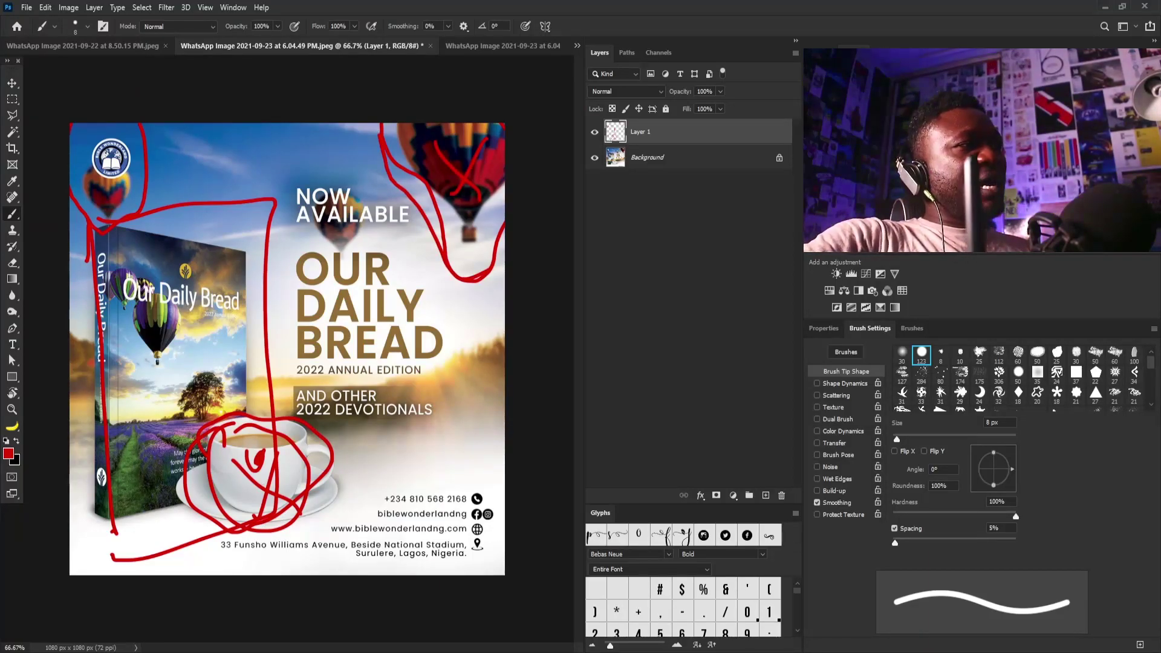
# Mark the address line, the margin beside the contact icons, and the book's lower-left corner and right edge in red.
pyautogui.moveTo(354, 551); pyautogui.dragTo(471, 552)
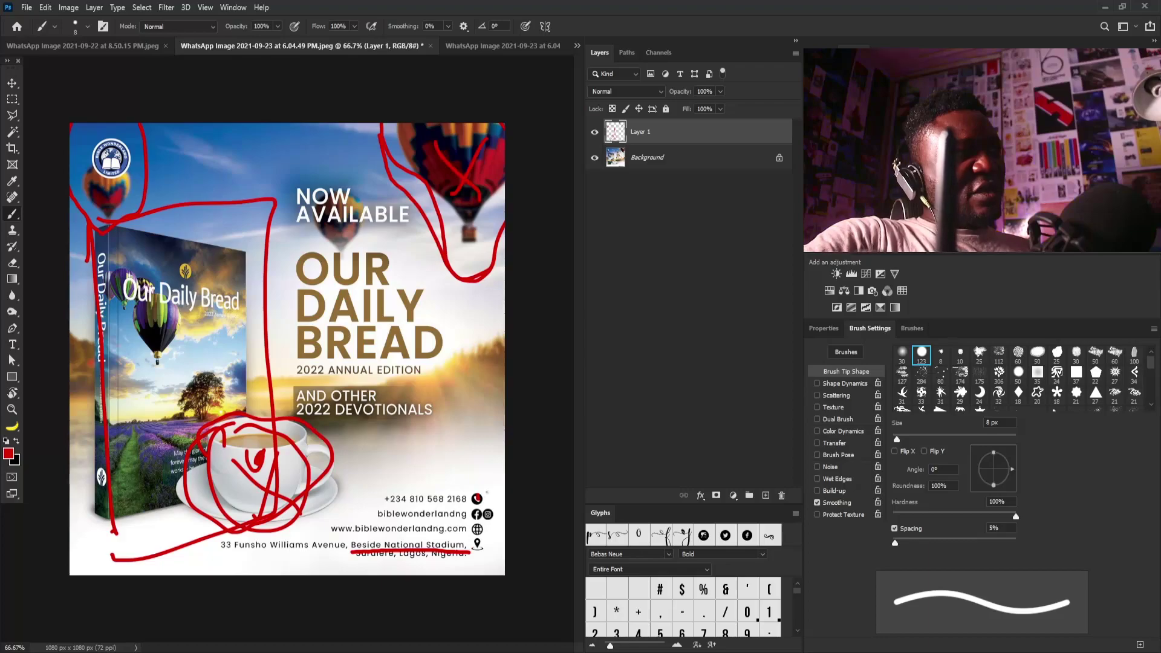
pyautogui.moveTo(490, 486); pyautogui.dragTo(493, 550)
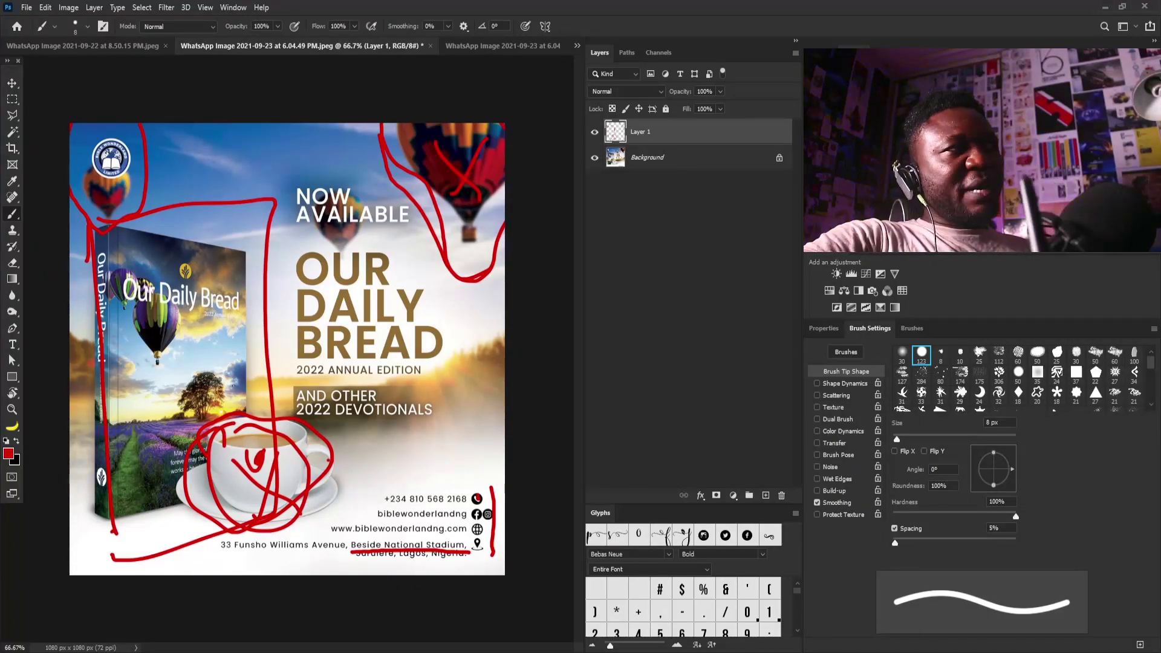
pyautogui.moveTo(102, 497); pyautogui.dragTo(96, 494)
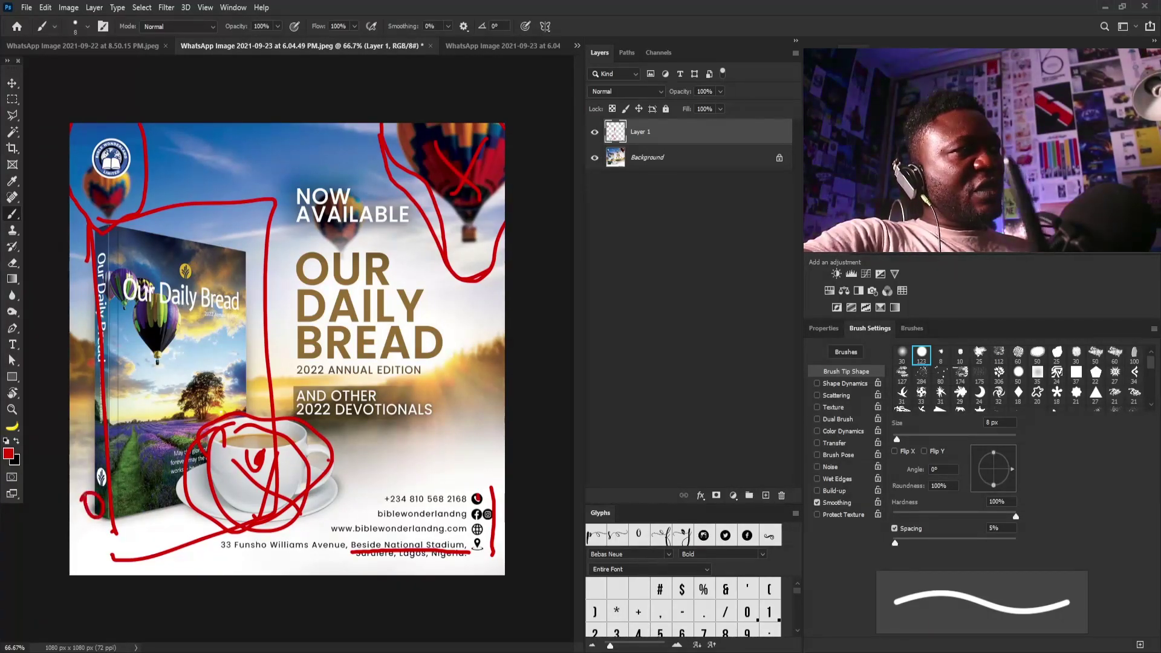
pyautogui.moveTo(248, 311)
pyautogui.mouseDown()
pyautogui.moveTo(257, 399)
pyautogui.moveTo(243, 273)
pyautogui.mouseUp()
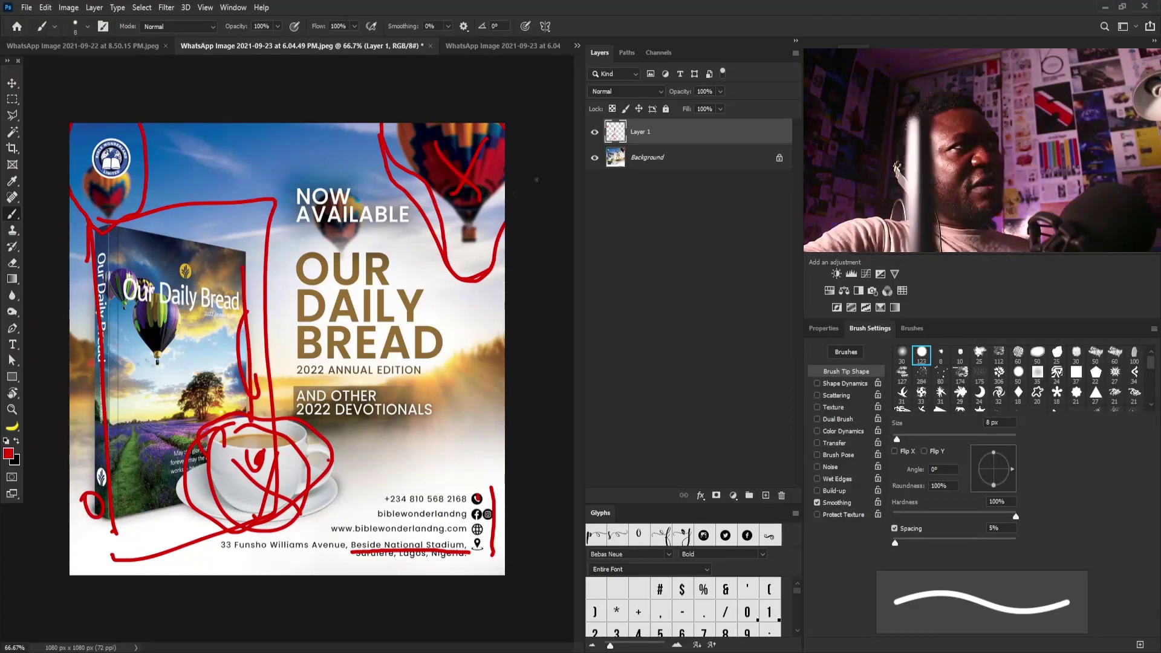
# Hide the annotation layer and, on a new layer, brush red lines under the book, along its right edge and around the headline text.
pyautogui.click(594, 132)
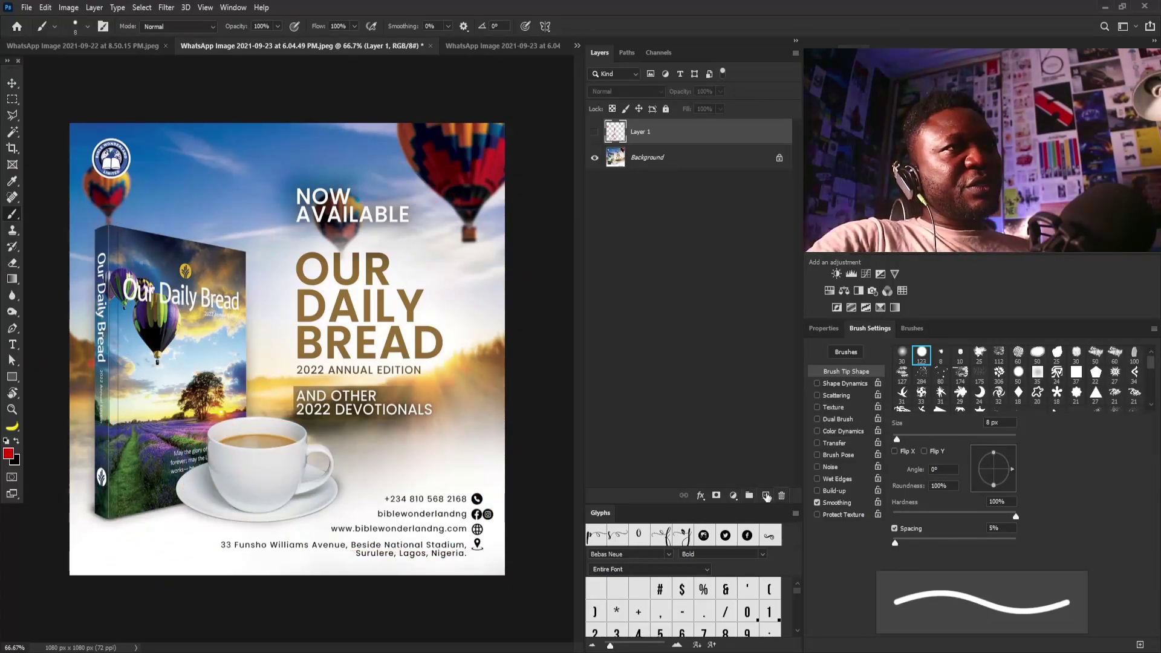
pyautogui.click(763, 496)
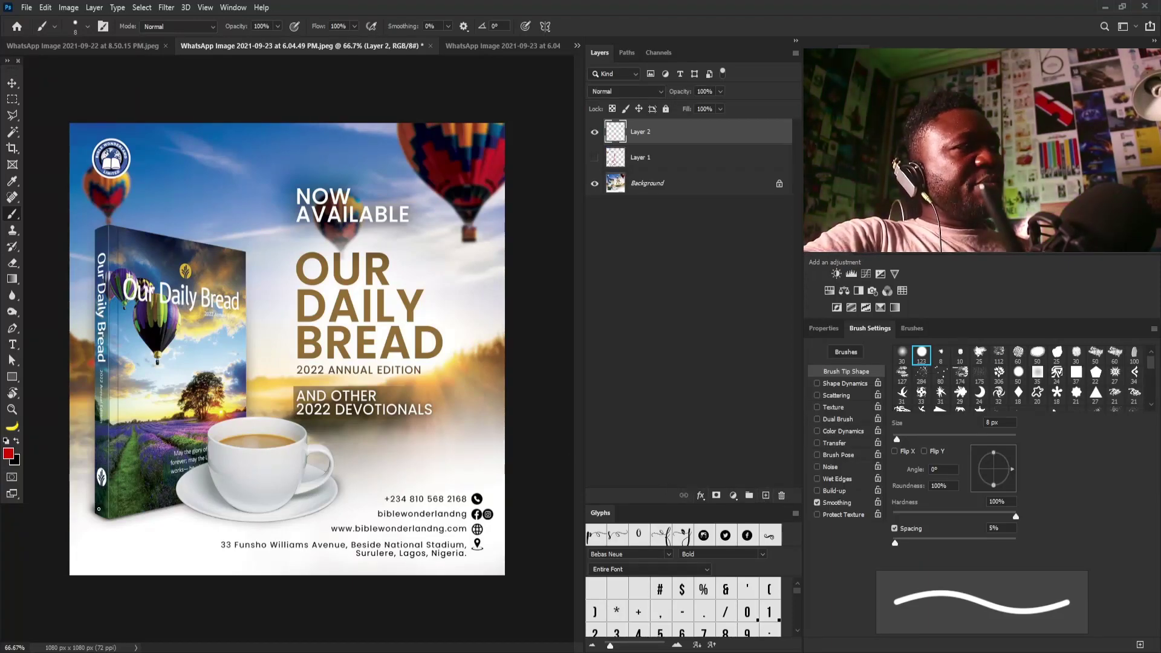
pyautogui.moveTo(71, 507); pyautogui.dragTo(177, 517)
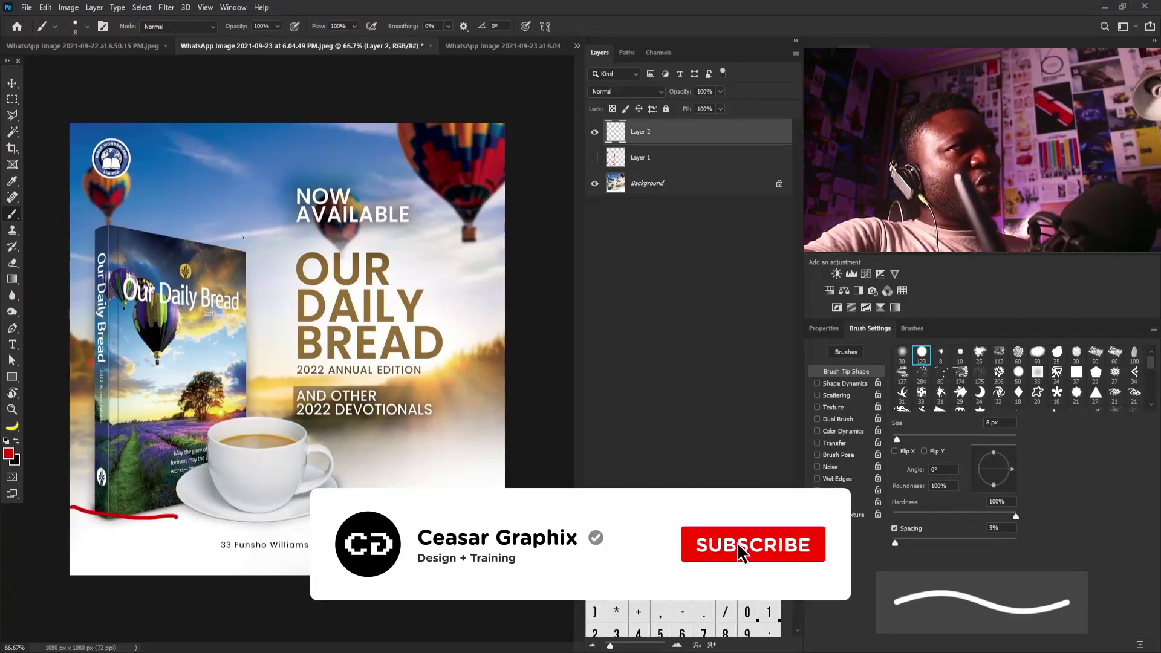
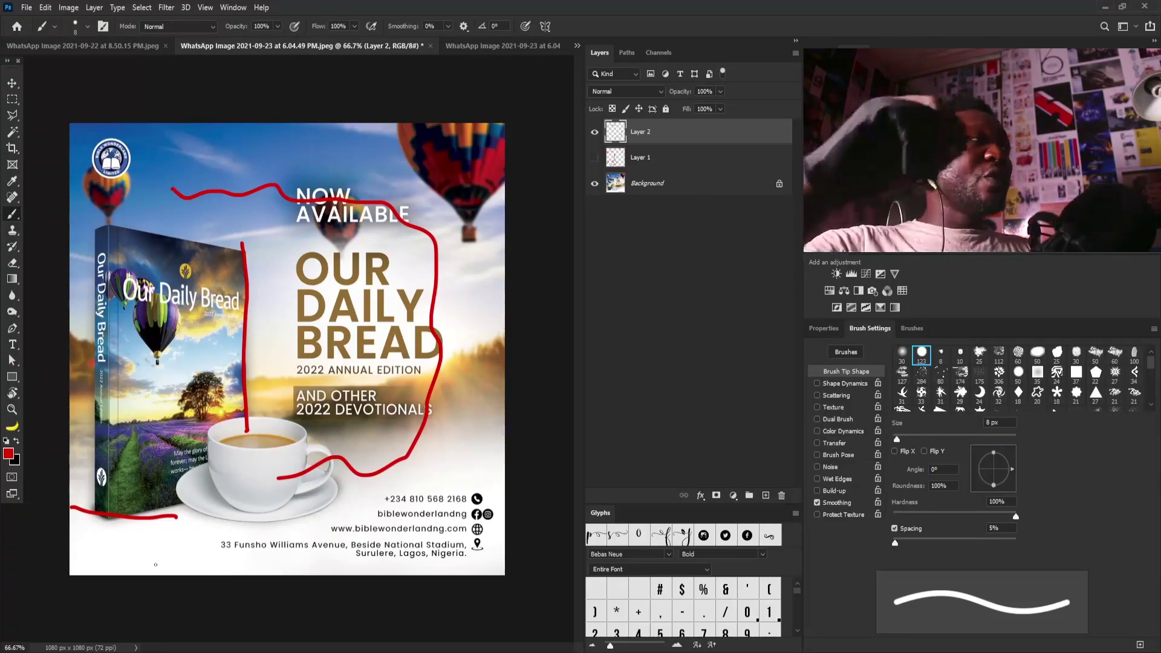
# Switch to the Evening of Worship flyer and create a new 900 x 900 px RGB document at 100 pixels/inch named Worship.
pyautogui.click(483, 46)
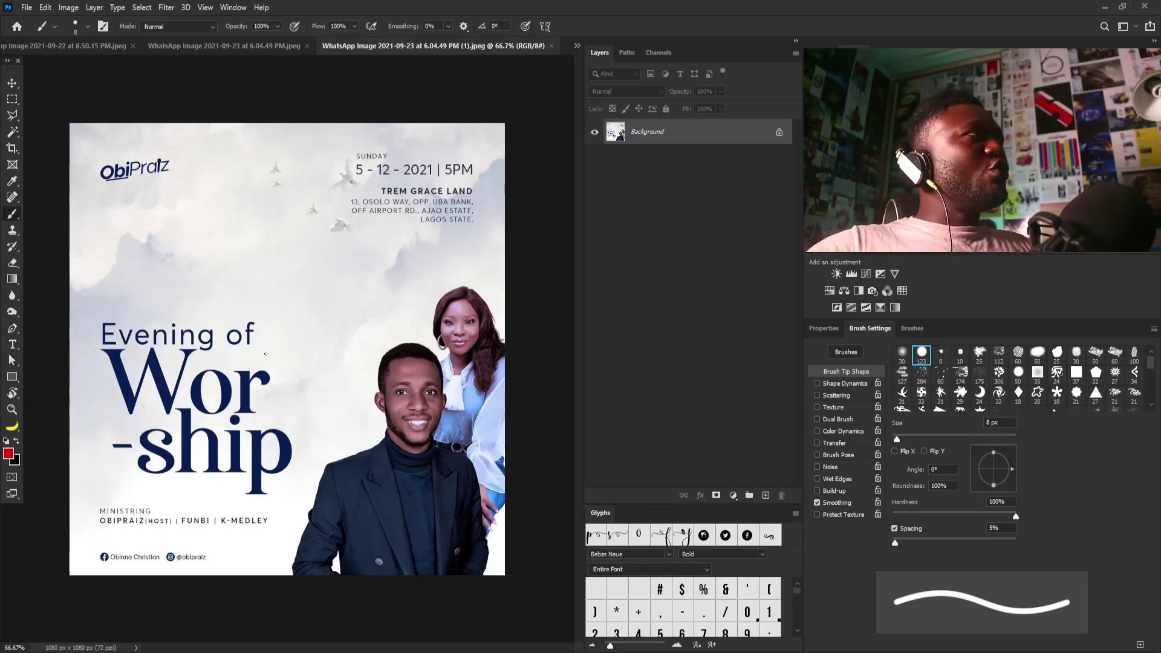
pyautogui.click(25, 7)
pyautogui.click(35, 24)
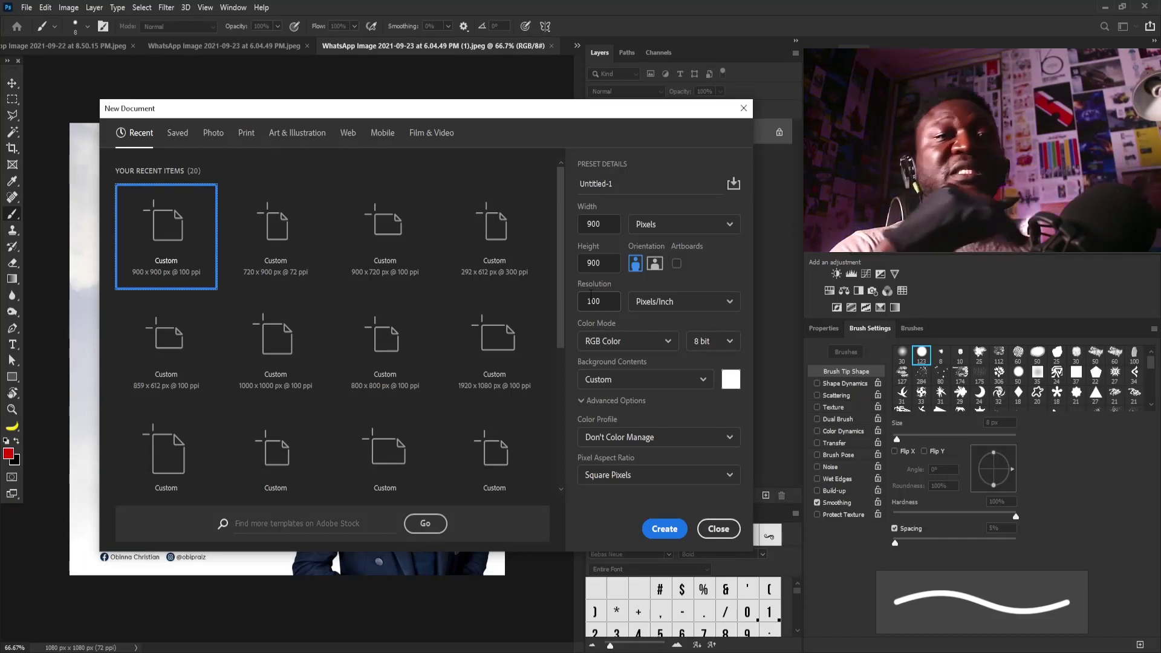
pyautogui.doubleClick(594, 224)
pyautogui.doubleClick(608, 261)
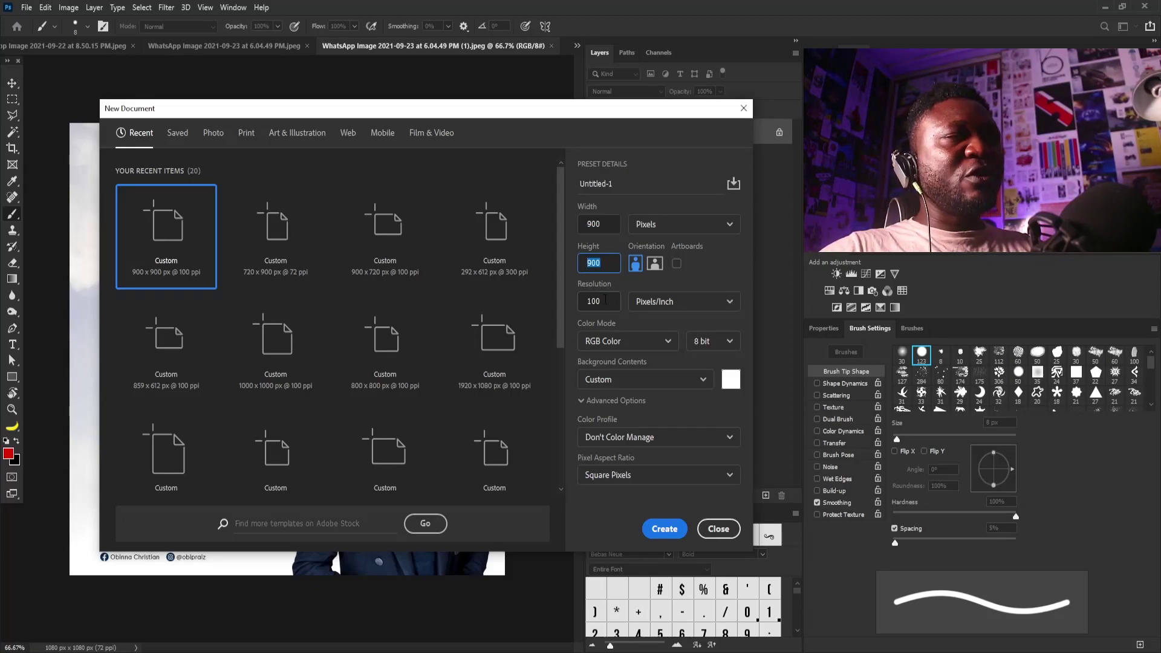
pyautogui.click(630, 187)
pyautogui.write('W')
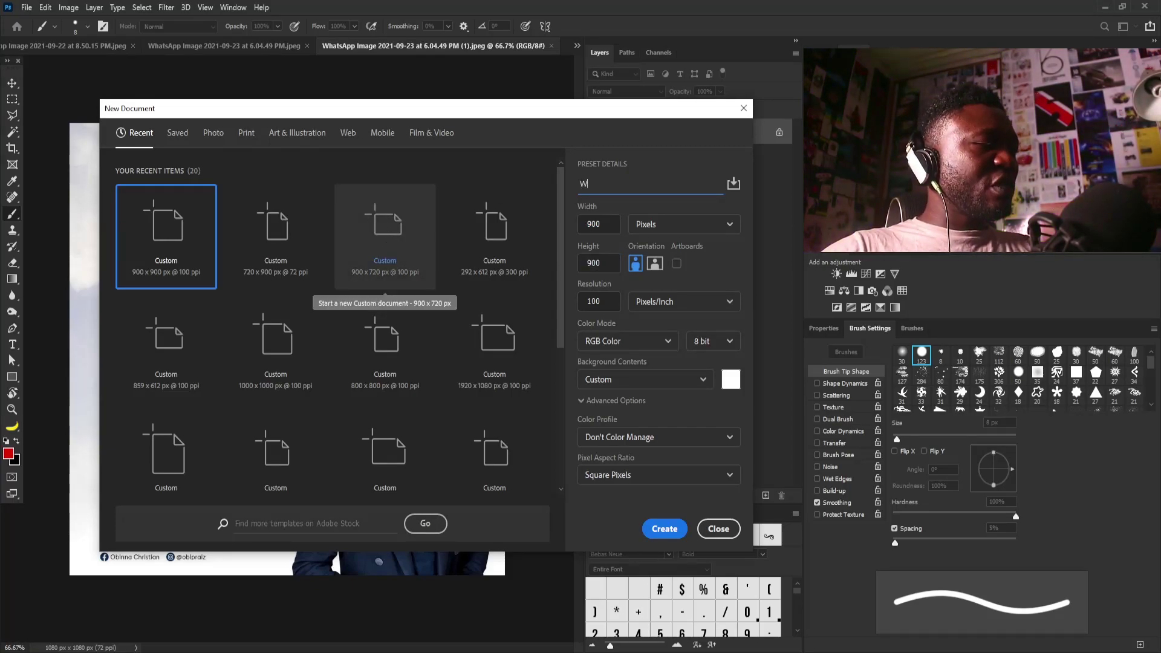
pyautogui.write('orsh')
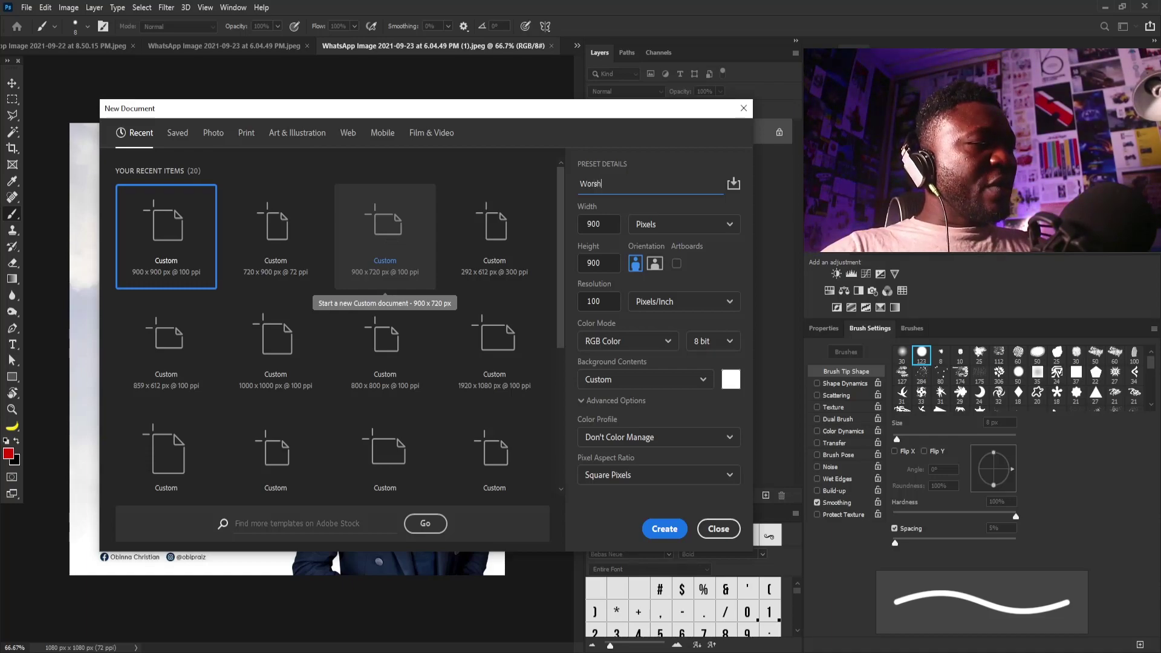
pyautogui.write('ip')
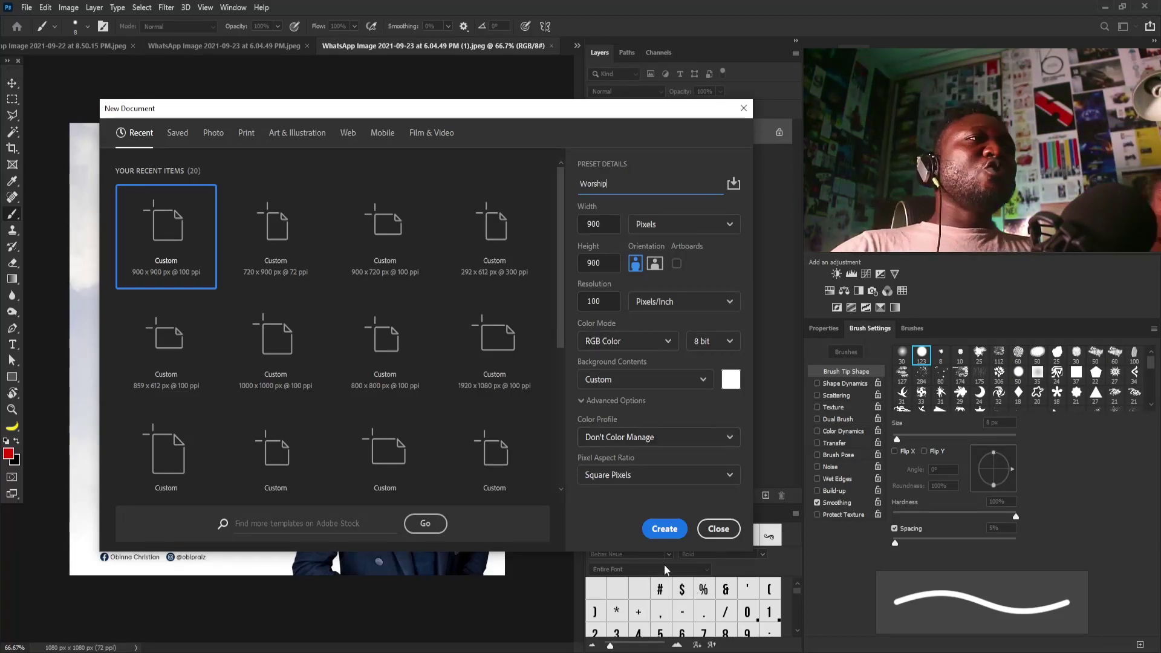
pyautogui.click(665, 528)
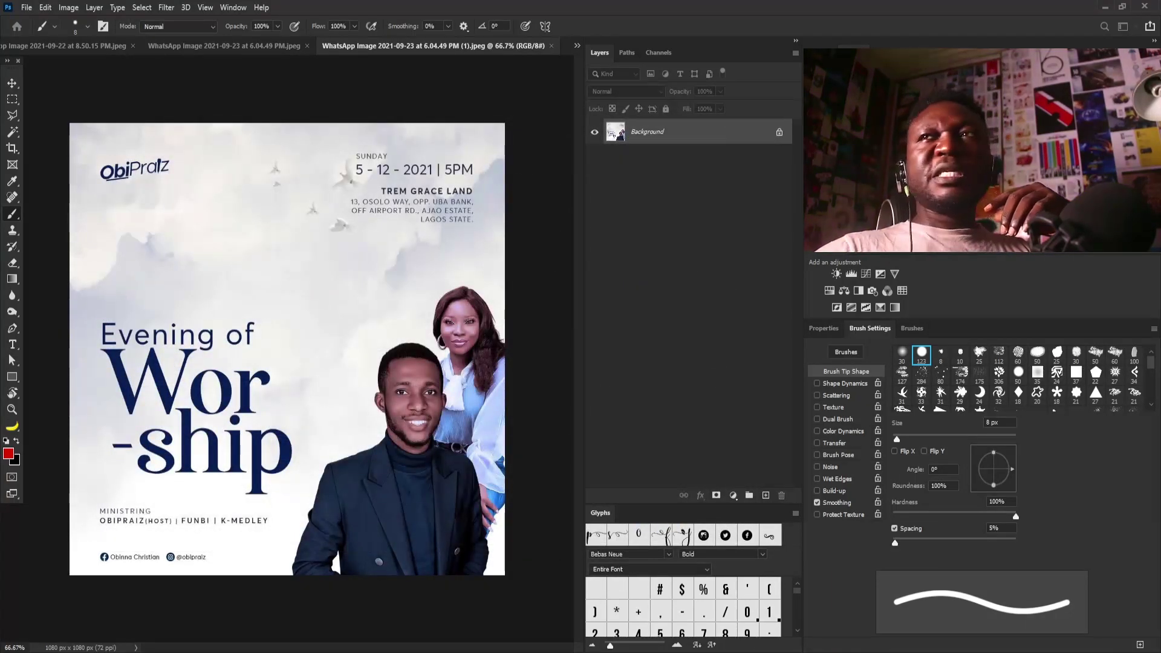
# Add a new layer filled with black and place large red "Worship" text above it.
pyautogui.press('v')
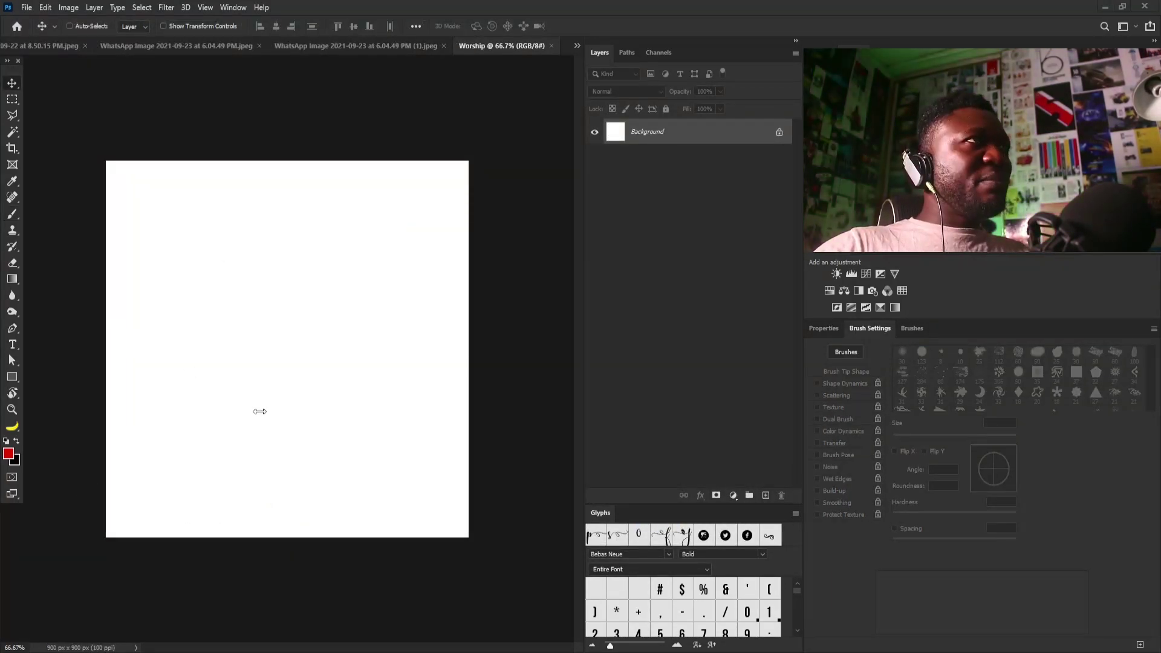
pyautogui.hotkey('ctrl', 'shift', 'alt', 'n')
pyautogui.hotkey('ctrl', 'BackSpace')
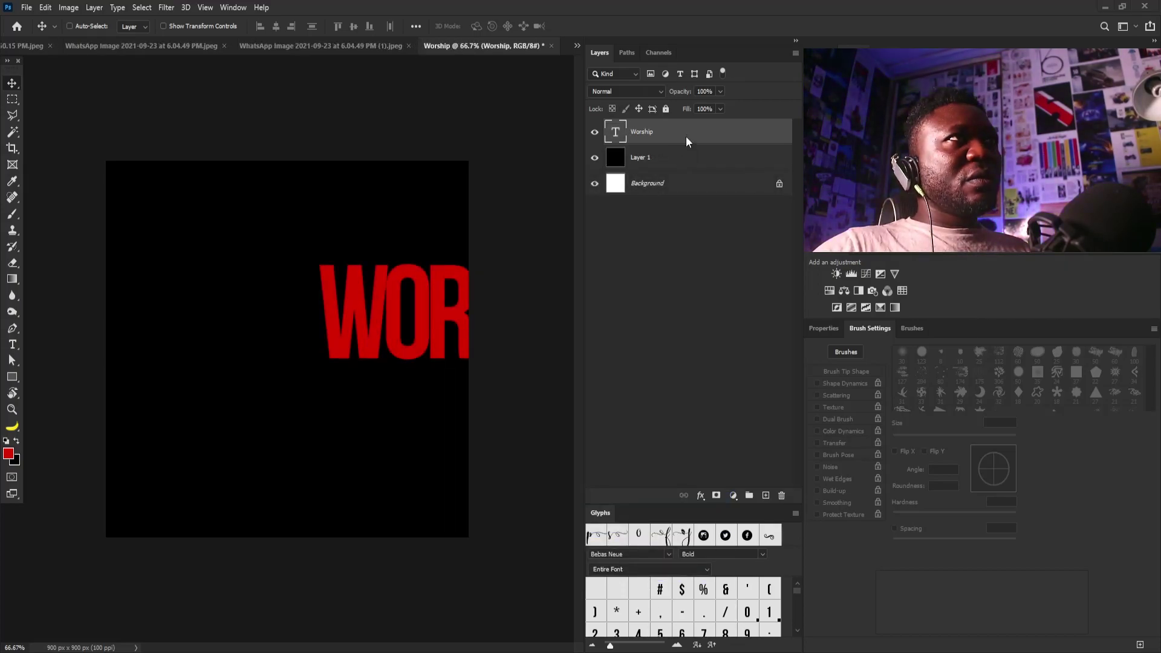
# Duplicate the Worship text layer.
pyautogui.moveTo(687, 135); pyautogui.dragTo(766, 496)
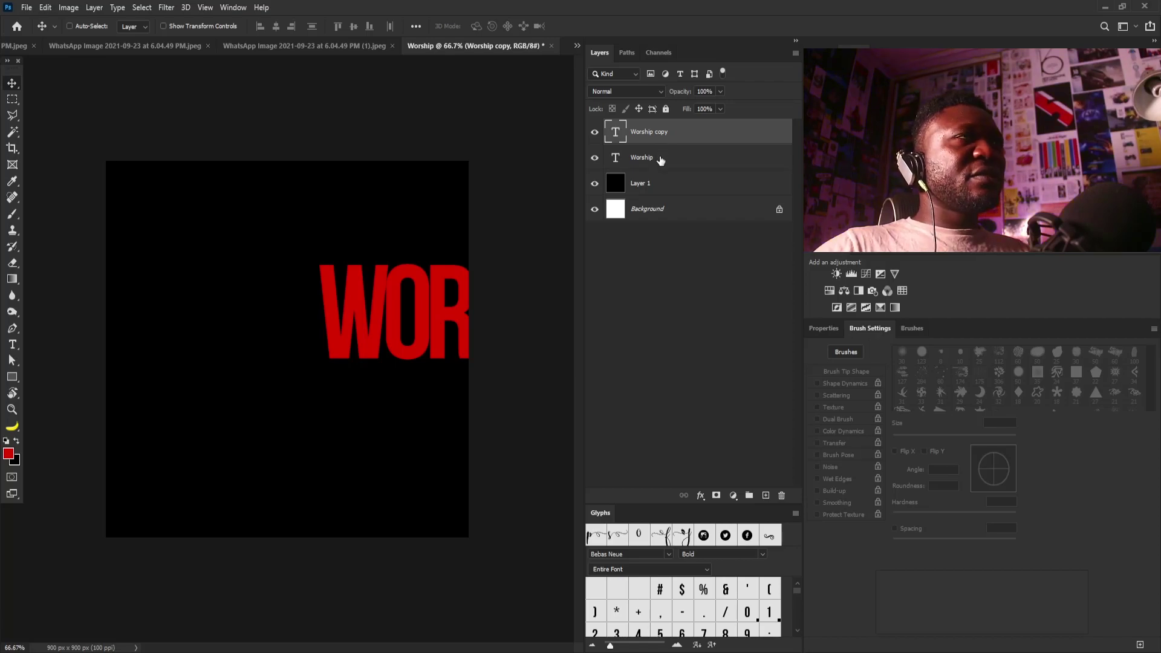
# Offset the two Worship texts so the upper one runs off the canvas's right edge and the lower one off its left edge.
pyautogui.moveTo(461, 316); pyautogui.dragTo(173, 417)
pyautogui.moveTo(404, 341); pyautogui.dragTo(357, 341)
pyautogui.keyDown('shift'); pyautogui.click(665, 131); pyautogui.keyUp('shift')
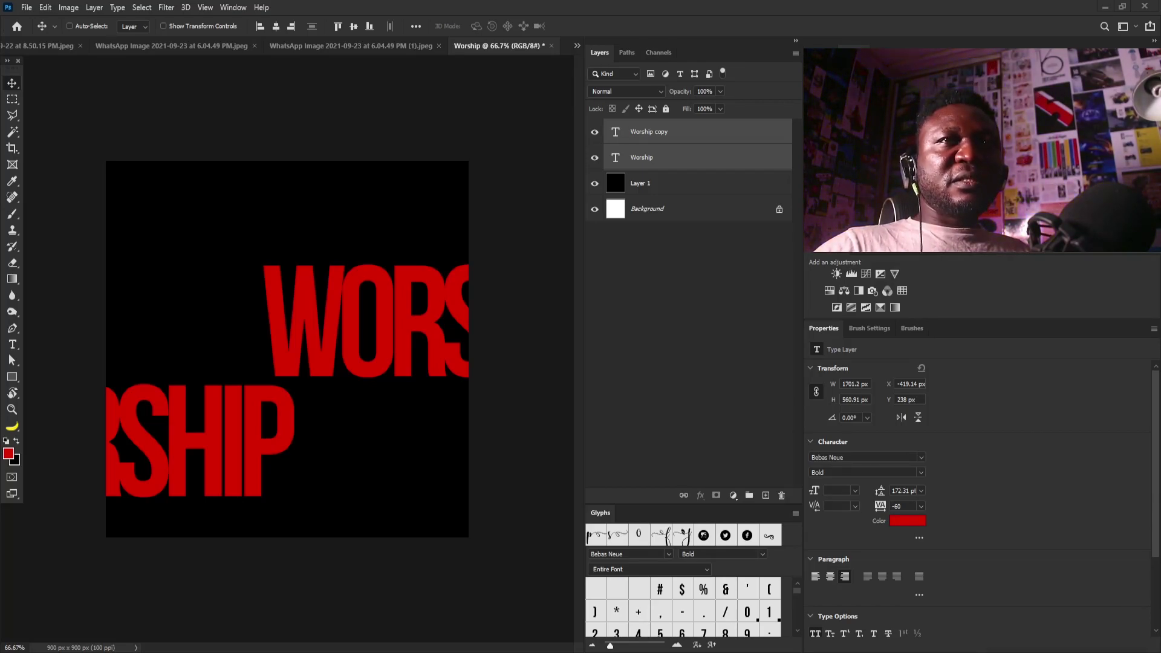
# Add the date text "5 December 5pm" beside the upper Worship text and colour it white (ffffff).
pyautogui.hotkey('ctrl', 'v')
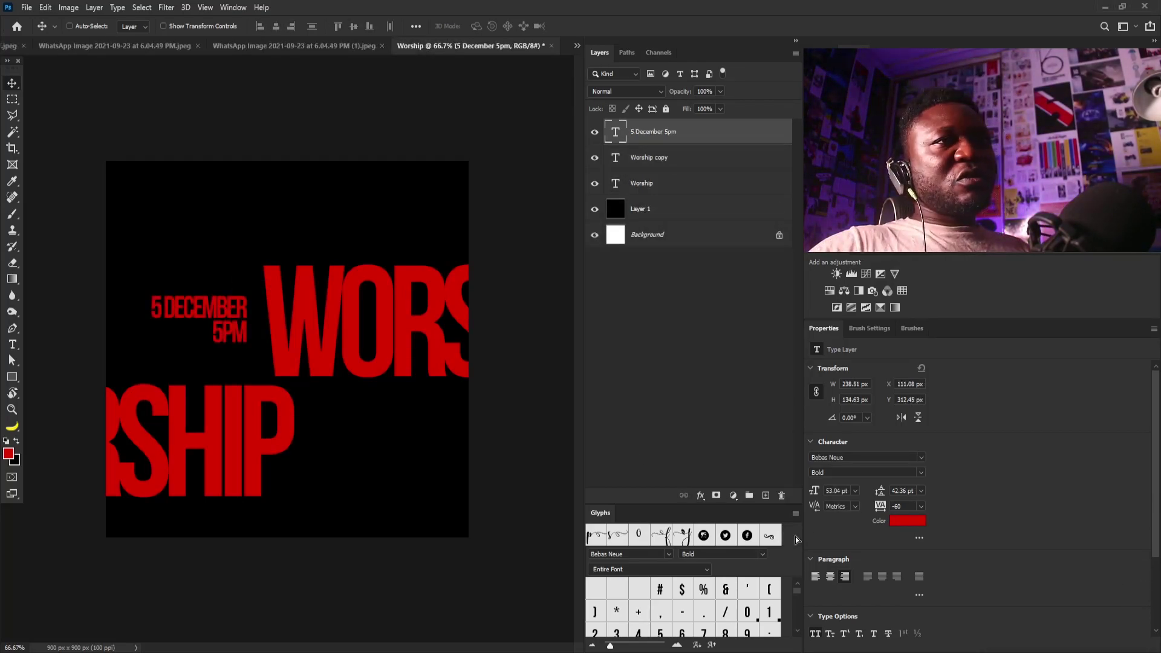
pyautogui.click(903, 521)
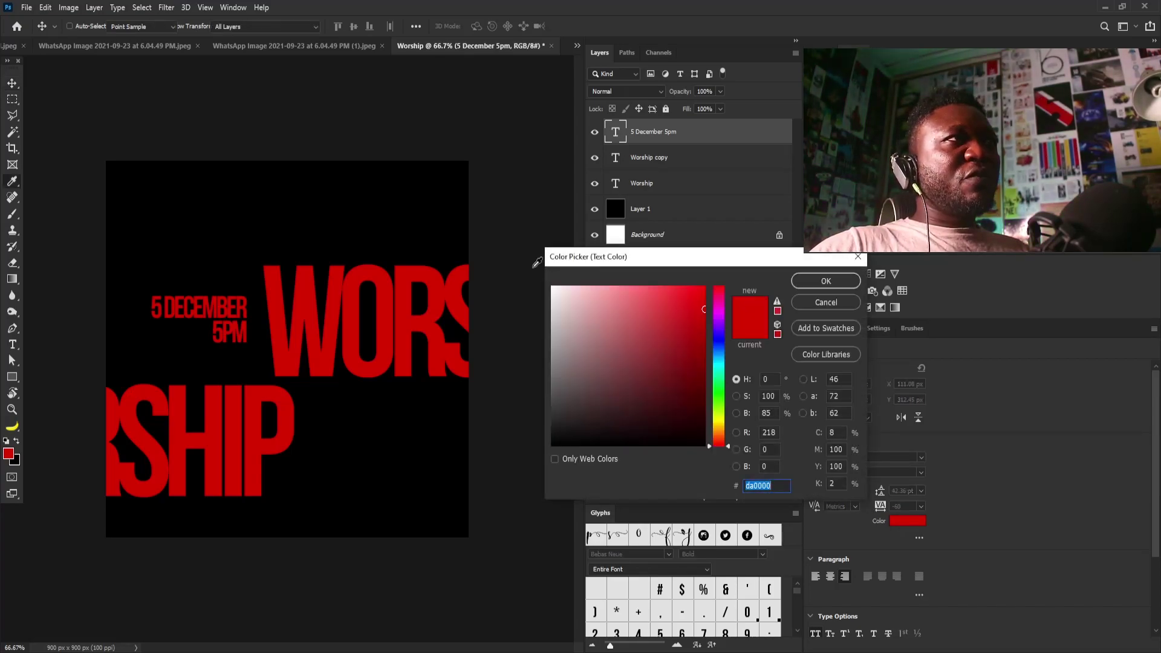
pyautogui.moveTo(563, 299); pyautogui.dragTo(548, 282)
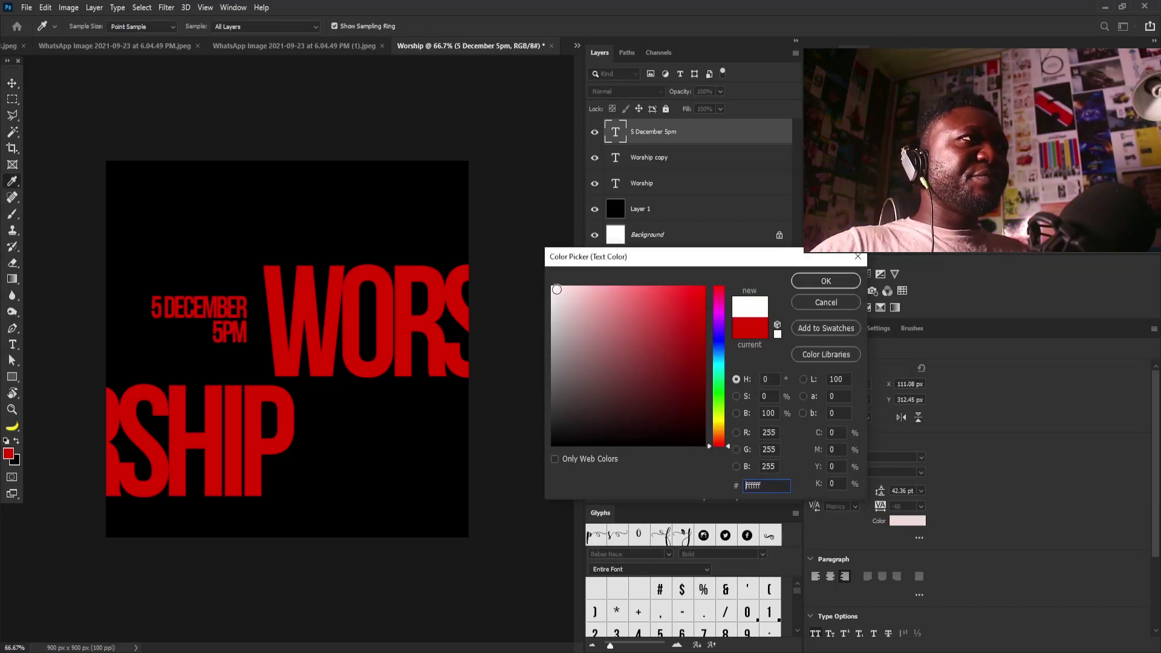
pyautogui.click(794, 282)
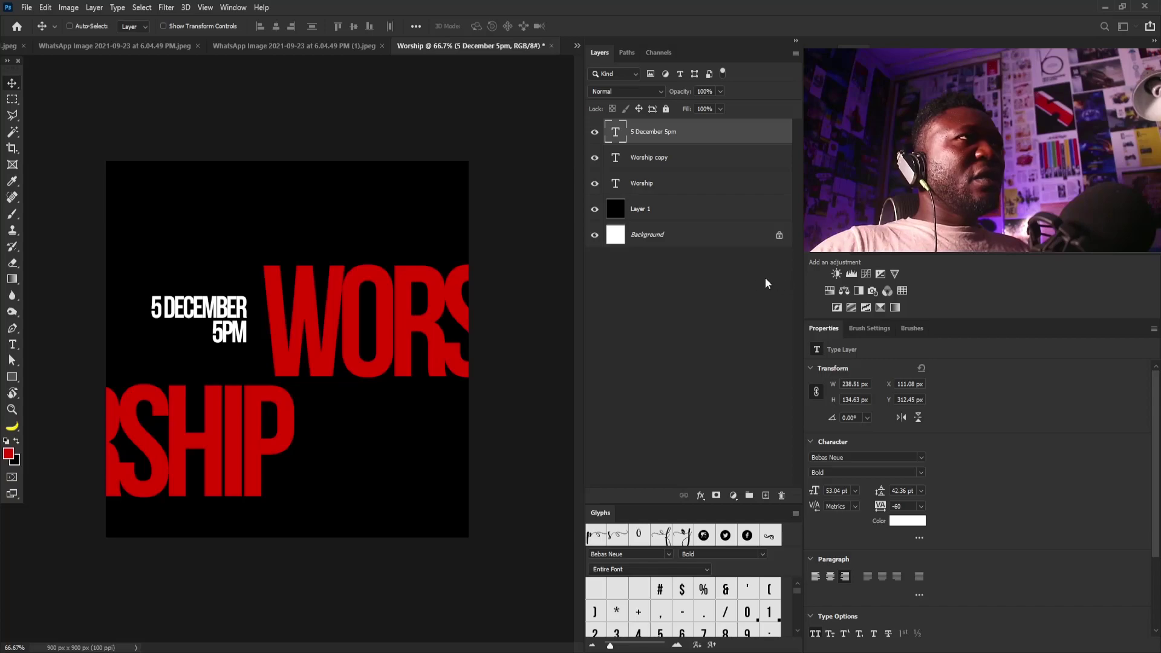
# Change the date text to read "05 Dec." on the first line and "5:00pm" on the second.
pyautogui.doubleClick(191, 317)
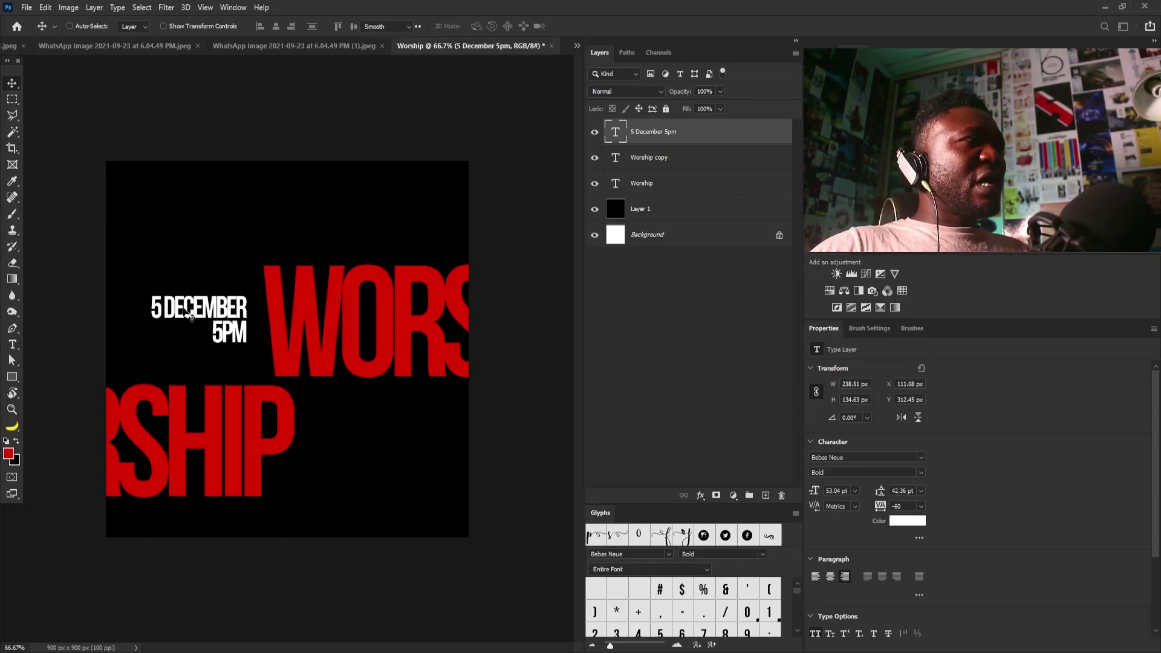
pyautogui.click(184, 308)
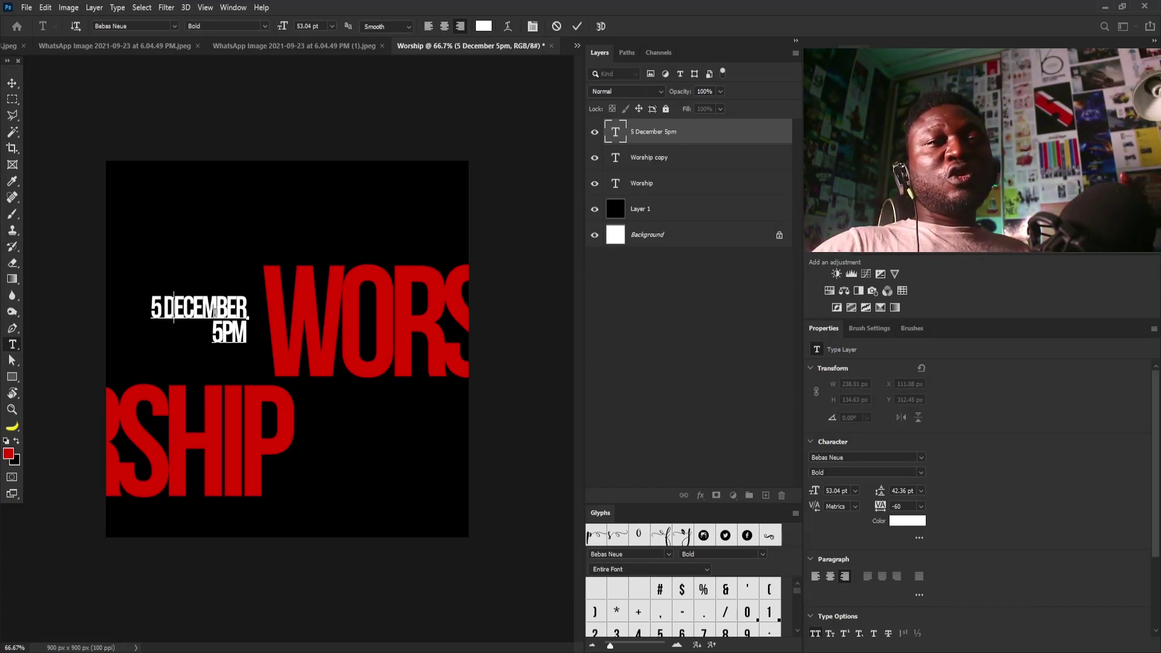
pyautogui.moveTo(192, 308); pyautogui.dragTo(251, 304)
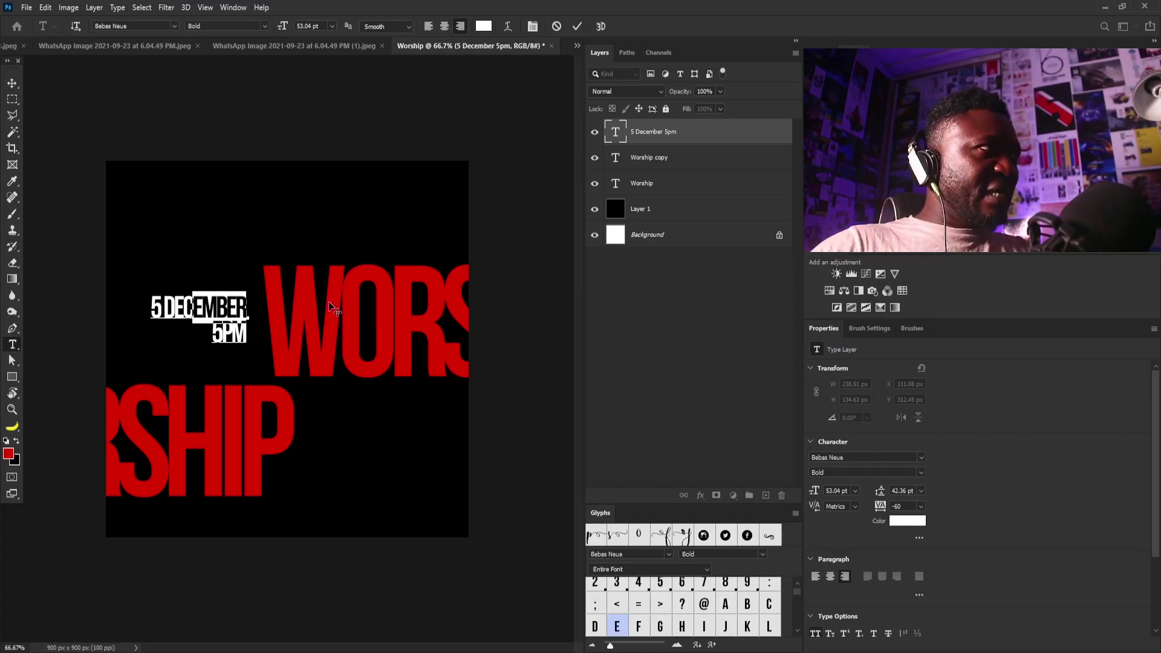
pyautogui.press('Right')
pyautogui.press('BackSpace')
pyautogui.press('BackSpace')
pyautogui.press('BackSpace')
pyautogui.press('BackSpace')
pyautogui.press('BackSpace')
pyautogui.write('.')
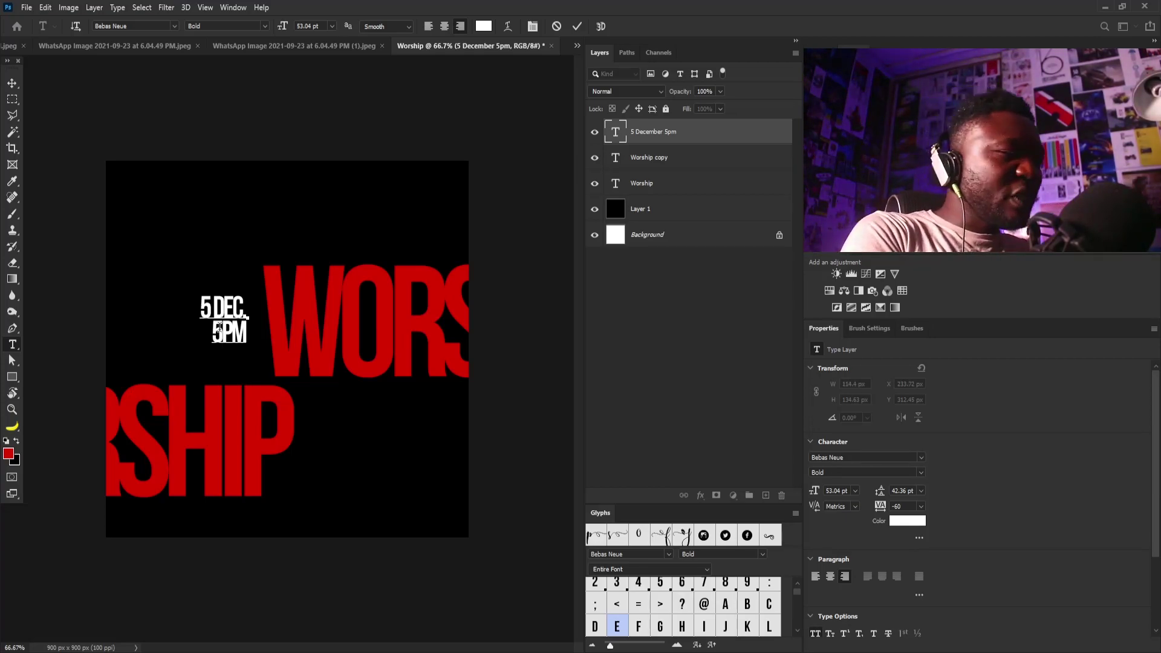
pyautogui.write(':00')
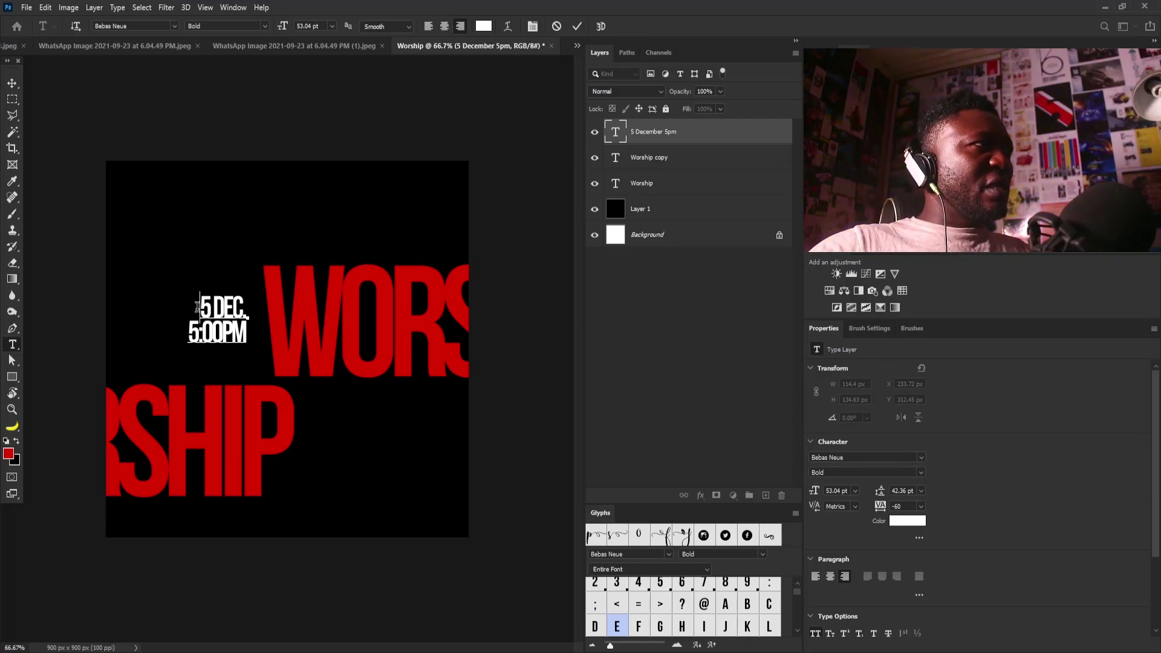
pyautogui.write('0')
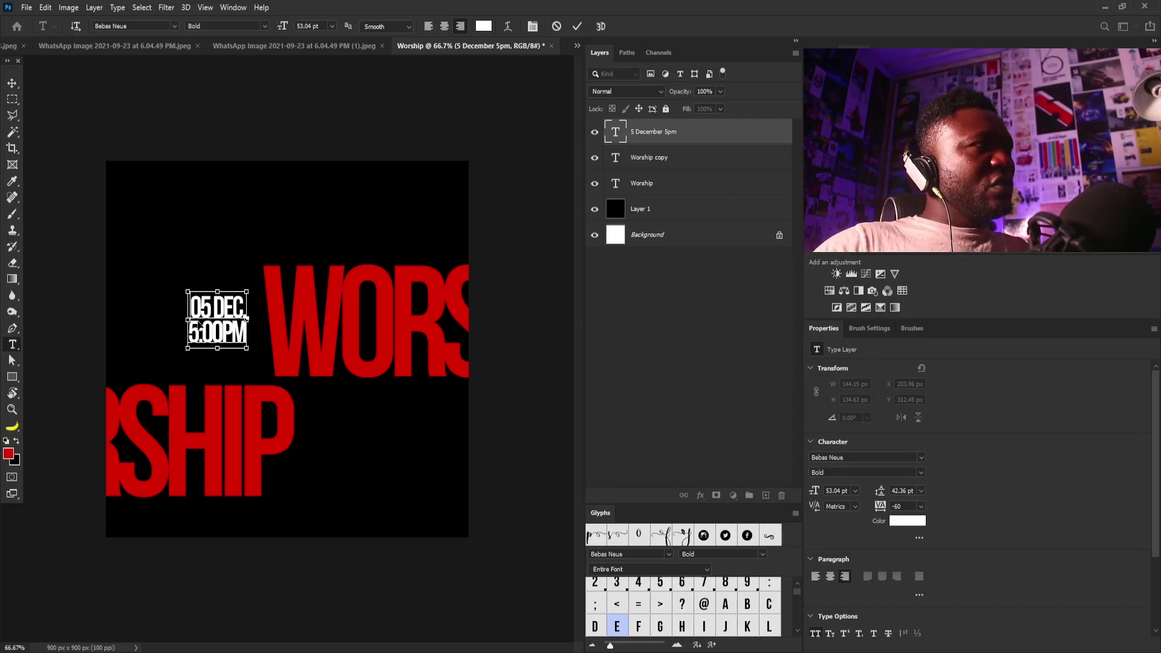
# Set the tracking of the whole date text to 0.
pyautogui.hotkey('ctrl', 'a')
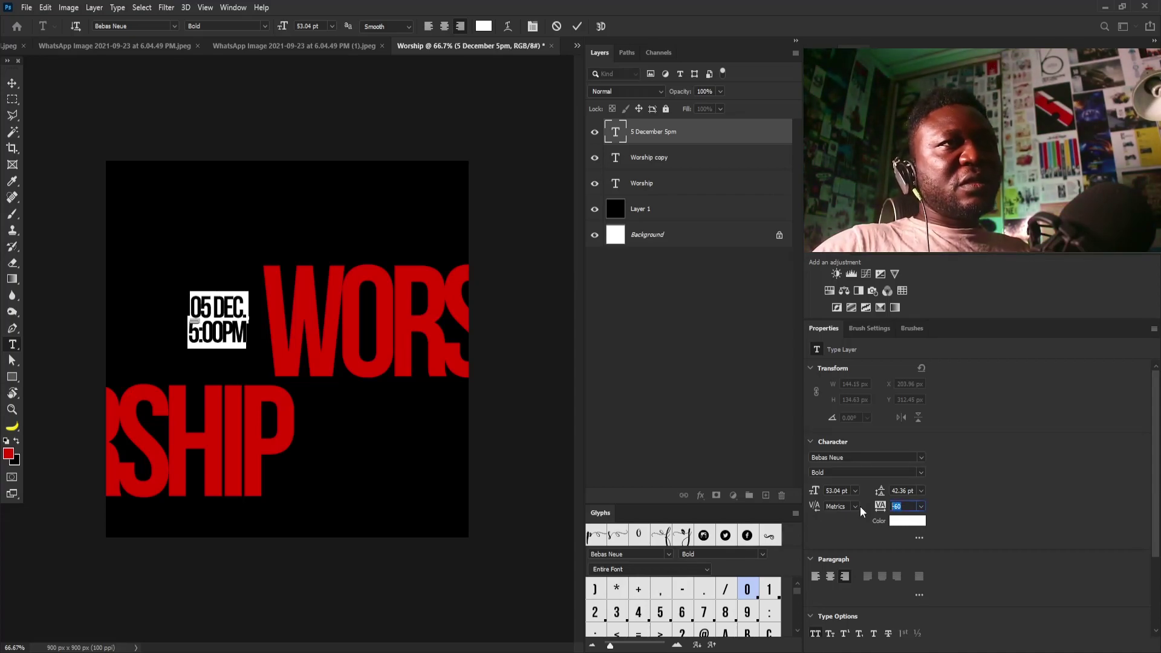
pyautogui.write('0')
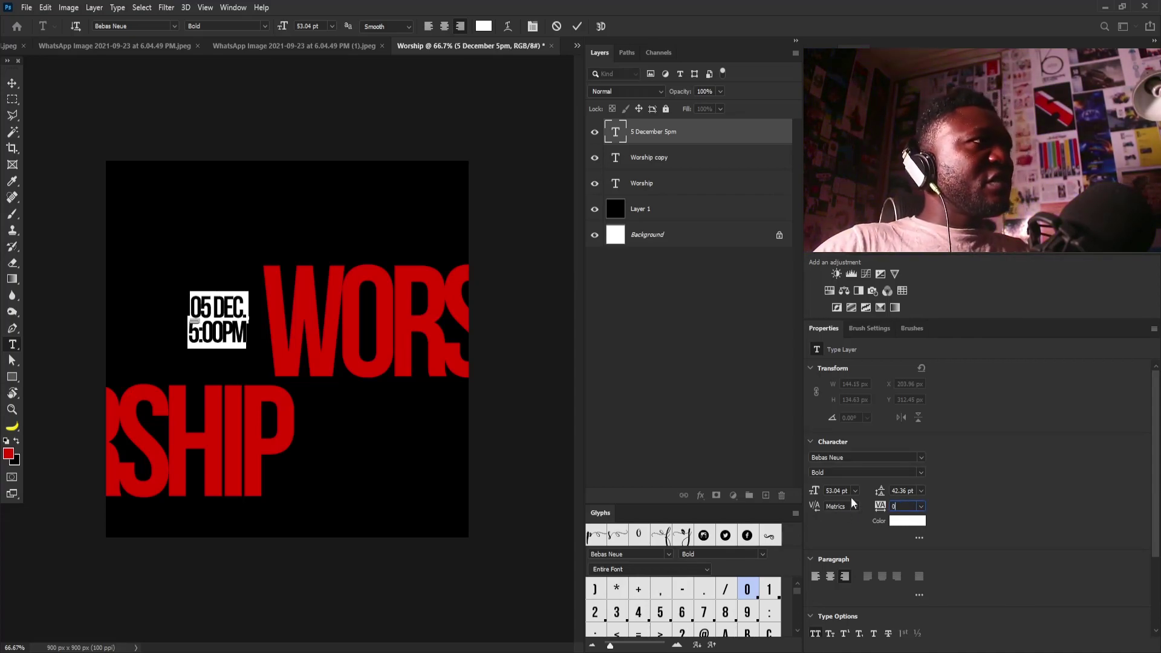
pyautogui.press('Return')
pyautogui.hotkey('ctrl', 'Return')
pyautogui.press('v')
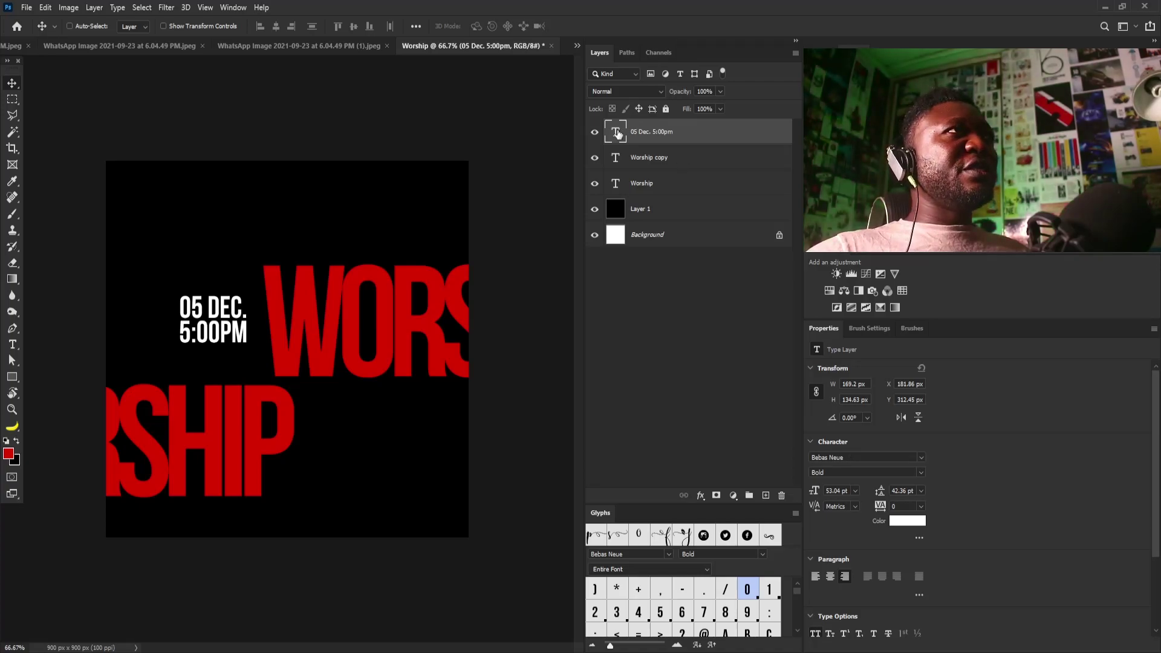
# Change the date text's font to OCR A Extended.
pyautogui.press('t')
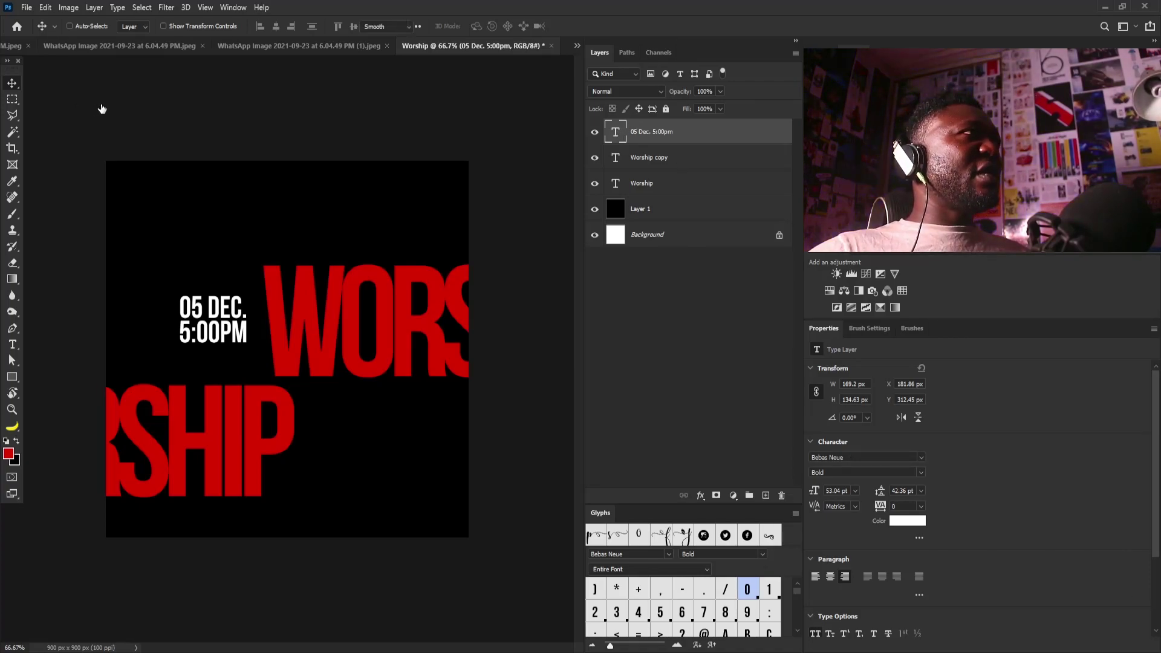
pyautogui.press('Return')
pyautogui.click(174, 27)
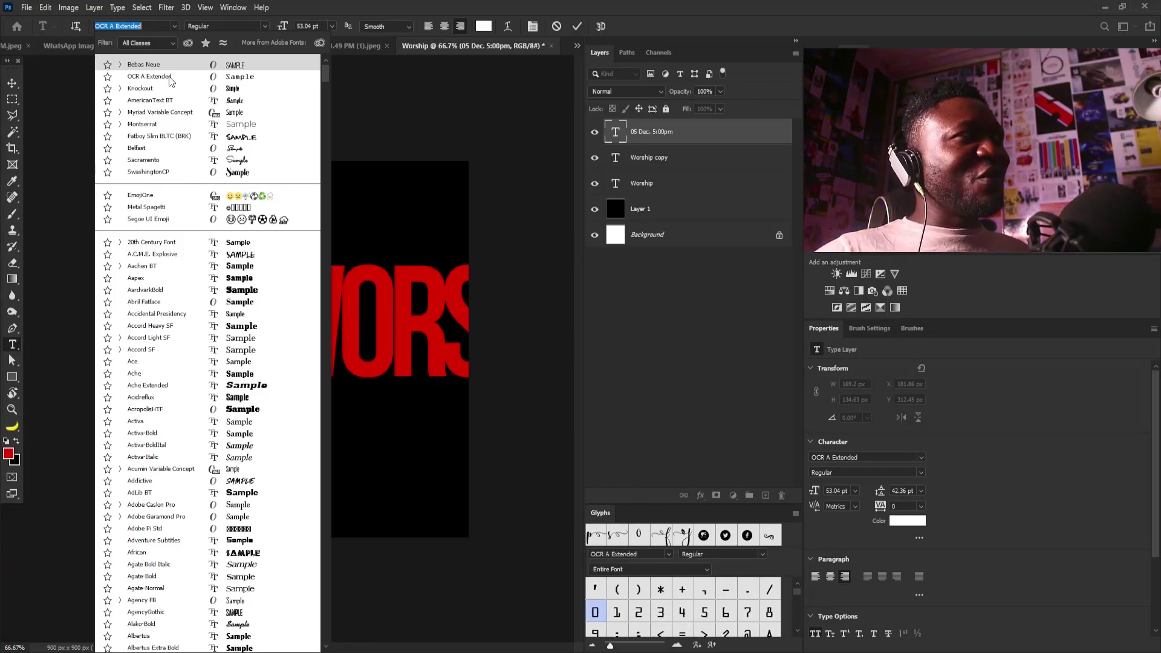
pyautogui.press('Escape')
pyautogui.write('o')
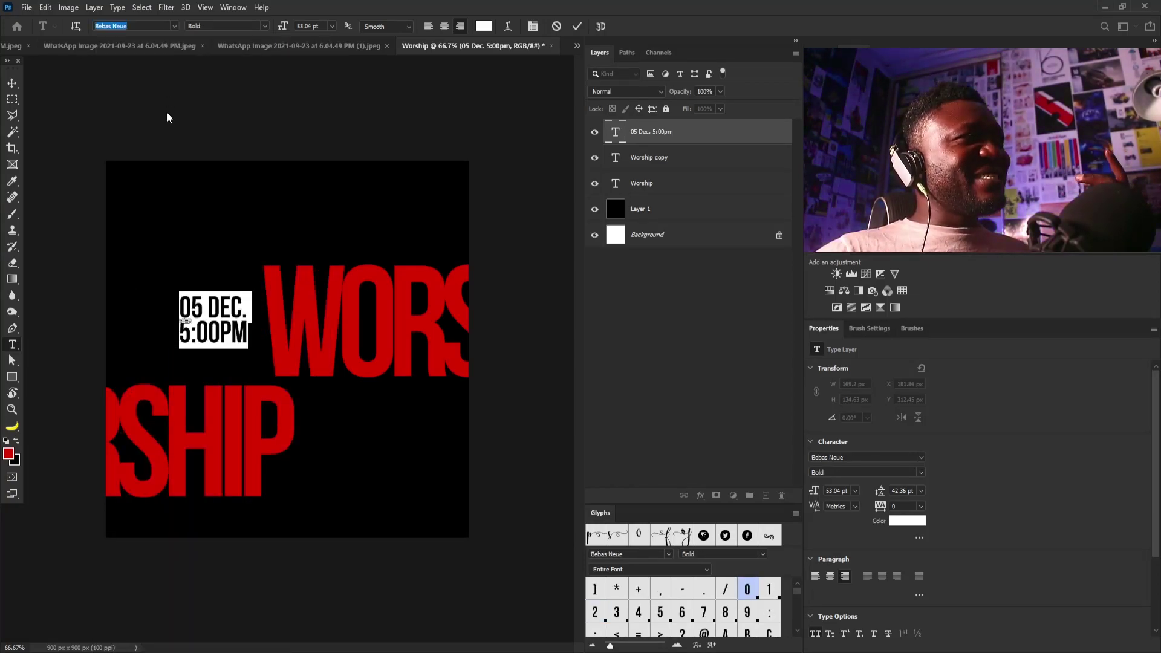
pyautogui.click(175, 159)
pyautogui.click(12, 82)
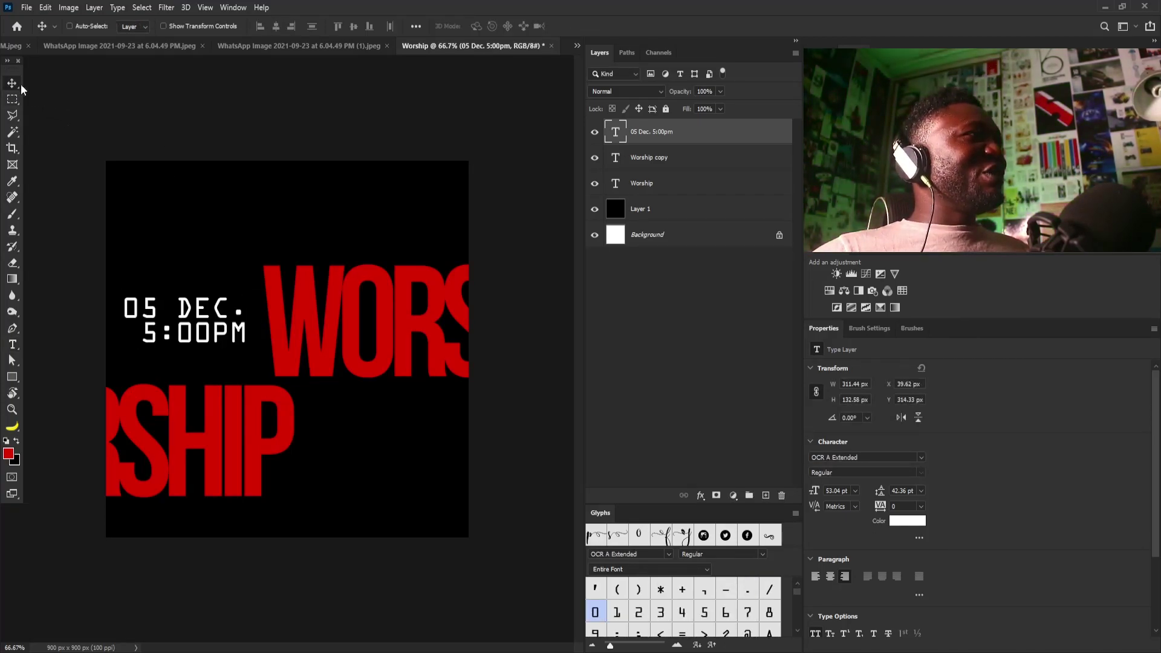
# Left-align the date text, move it next to the upper Worship text and change its time to "05:00pm".
pyautogui.moveTo(184, 317); pyautogui.dragTo(204, 308)
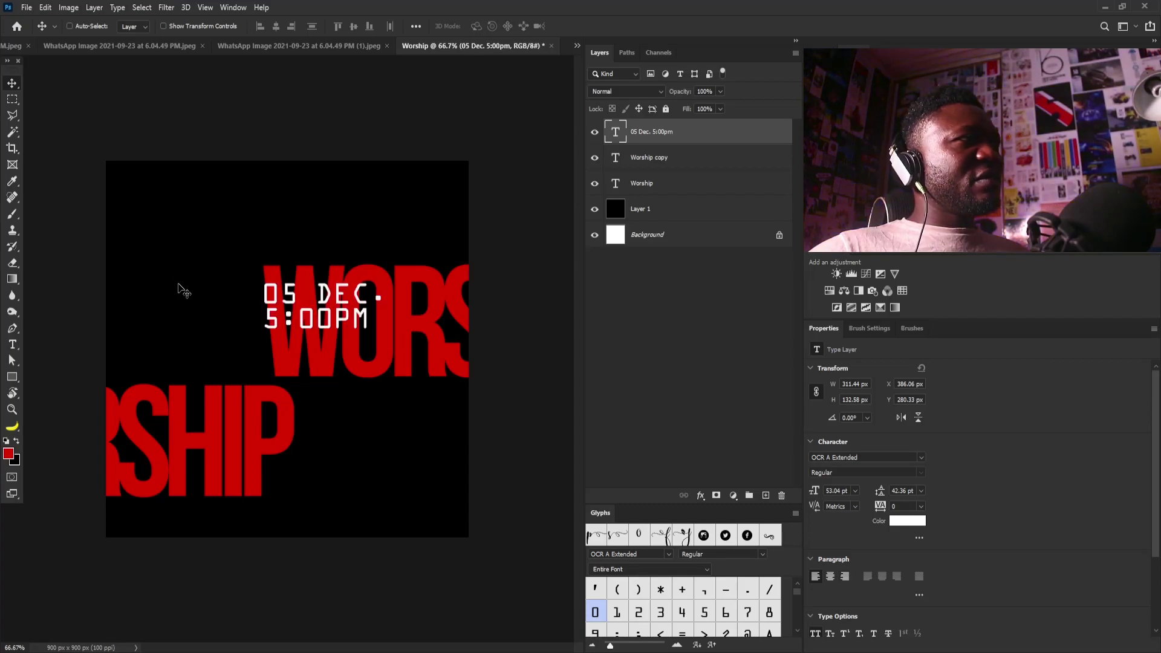
pyautogui.moveTo(189, 302); pyautogui.dragTo(191, 307)
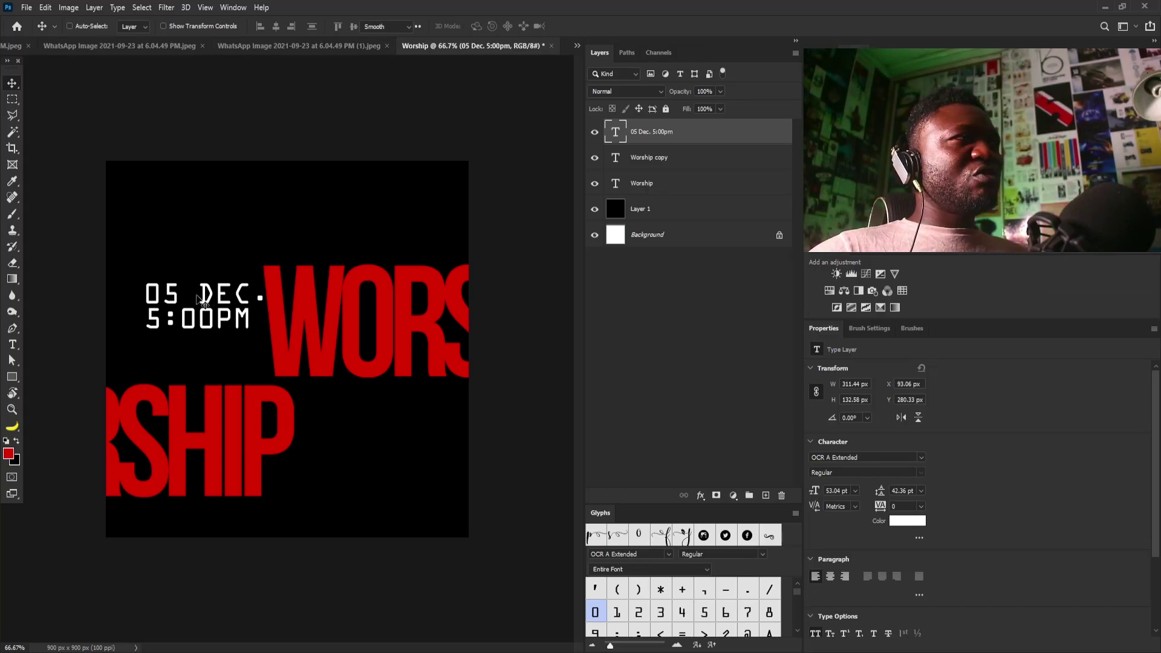
pyautogui.doubleClick(611, 131)
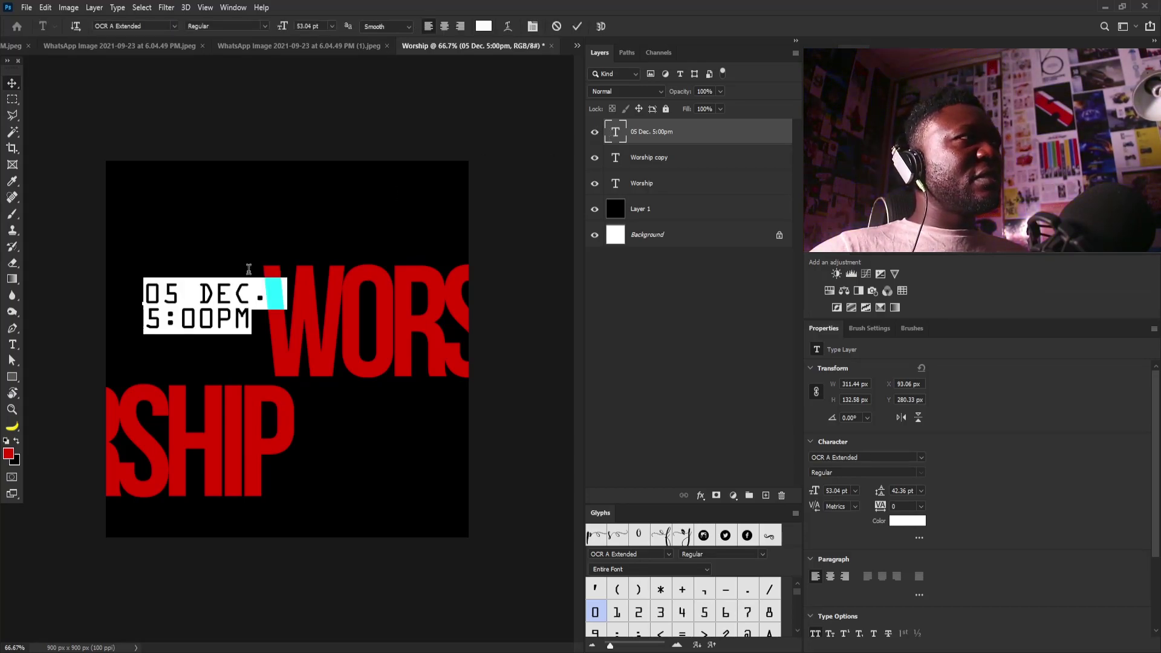
pyautogui.click(149, 321)
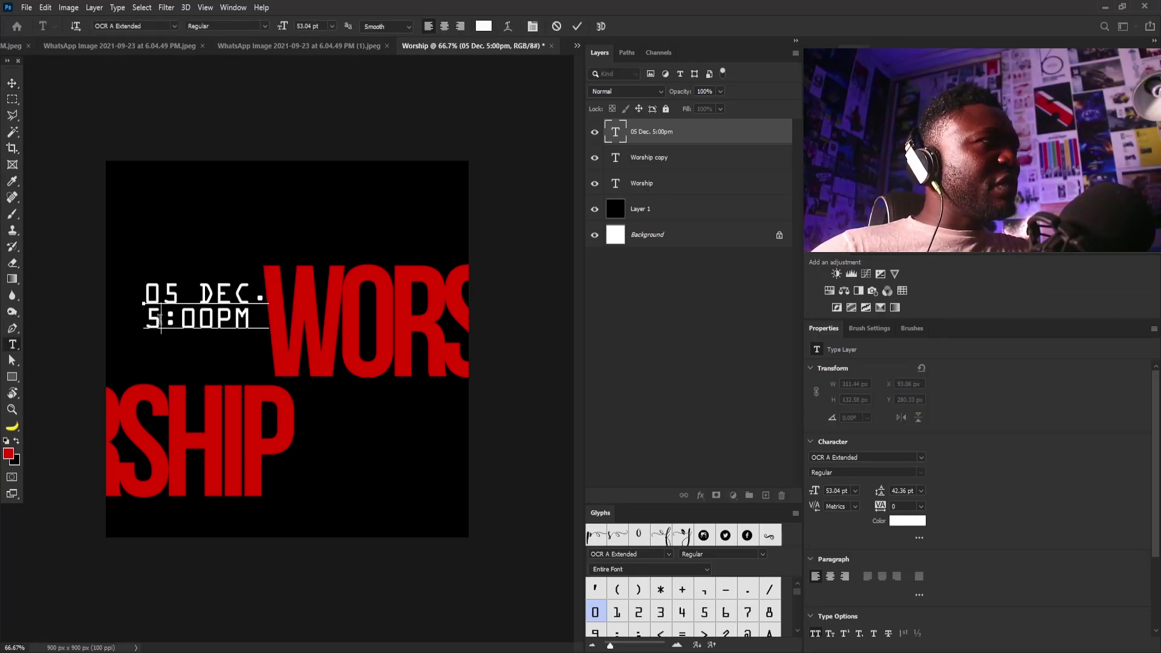
pyautogui.write('0')
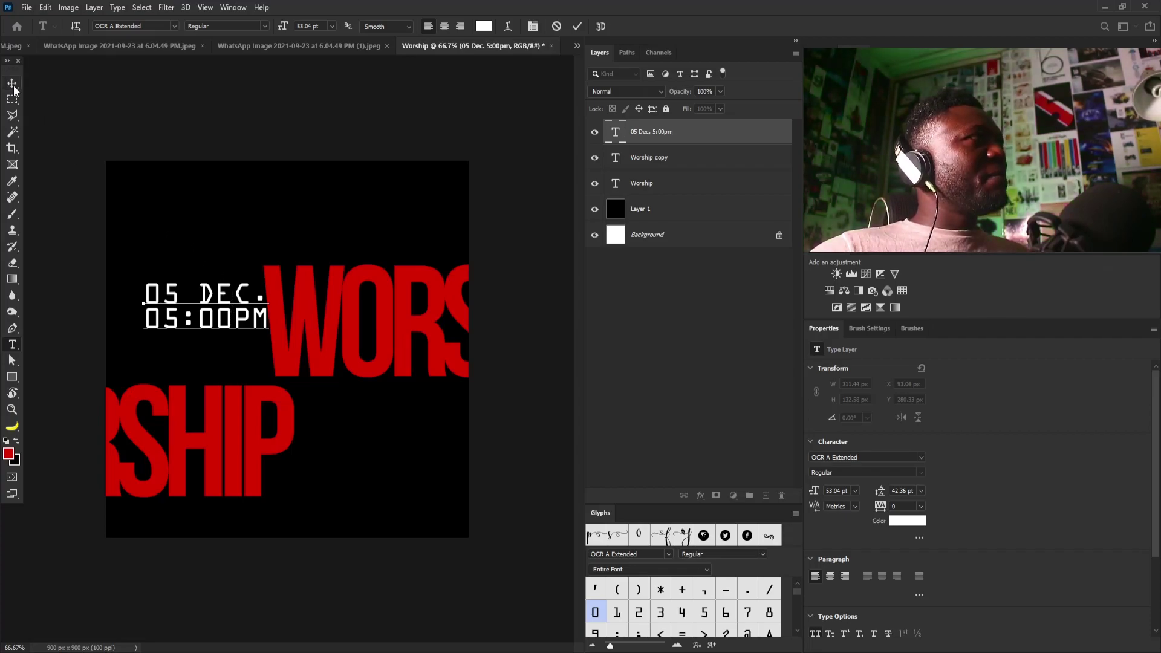
pyautogui.hotkey('ctrl', 'Return')
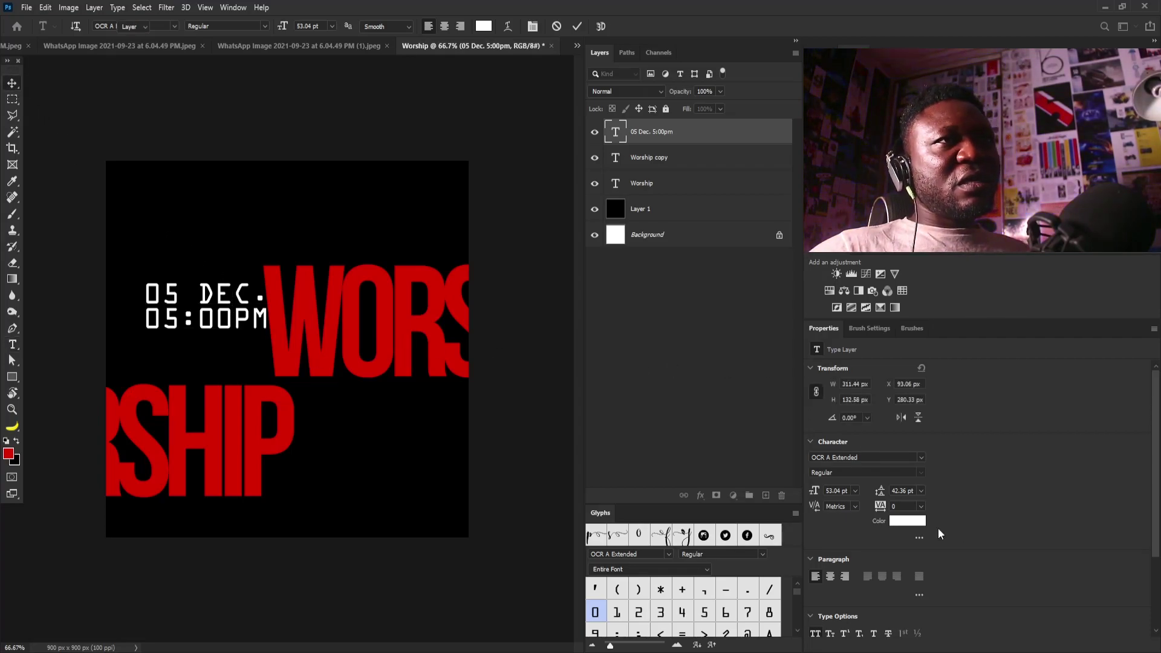
pyautogui.press('v')
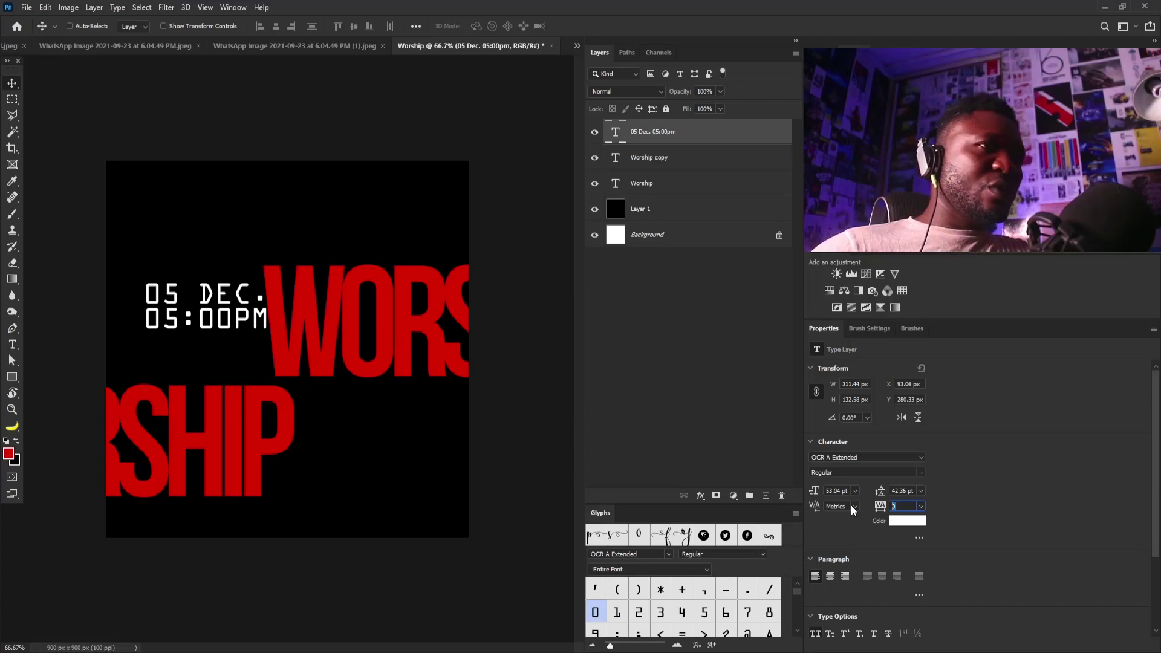
# Set the date text's tracking to -60, scale it down to about 44.67 pt and move it lower beside the W.
pyautogui.write('-20')
pyautogui.press('Down')
pyautogui.press('Down')
pyautogui.press('Down')
pyautogui.press('Down')
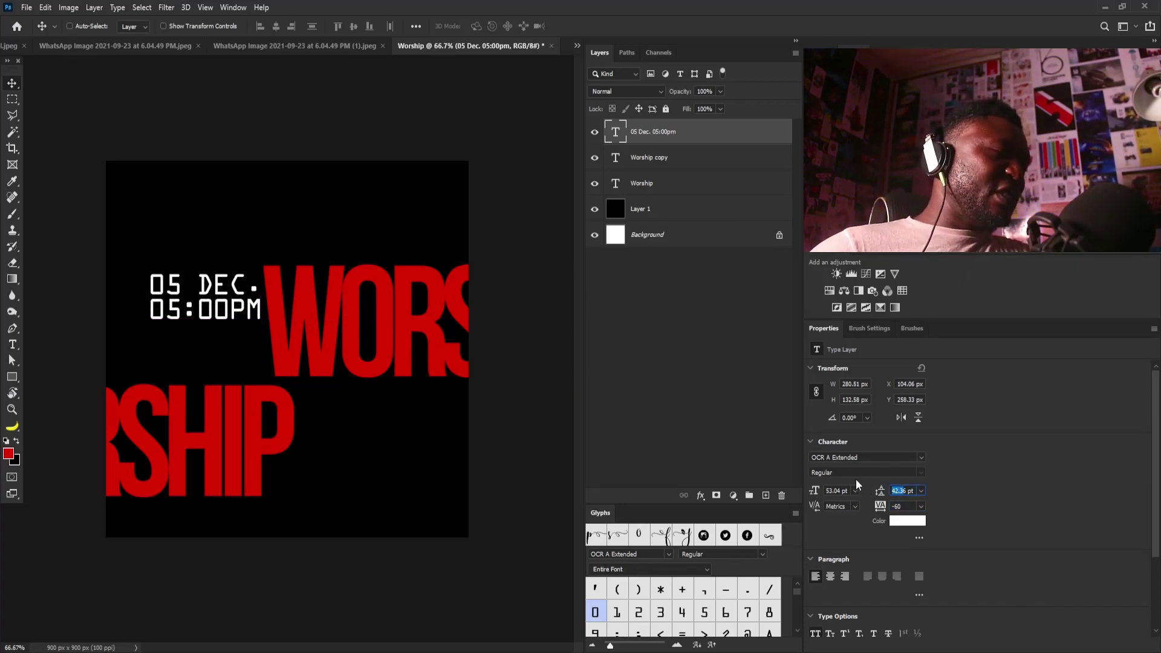
pyautogui.moveTo(855, 479); pyautogui.dragTo(83, 560)
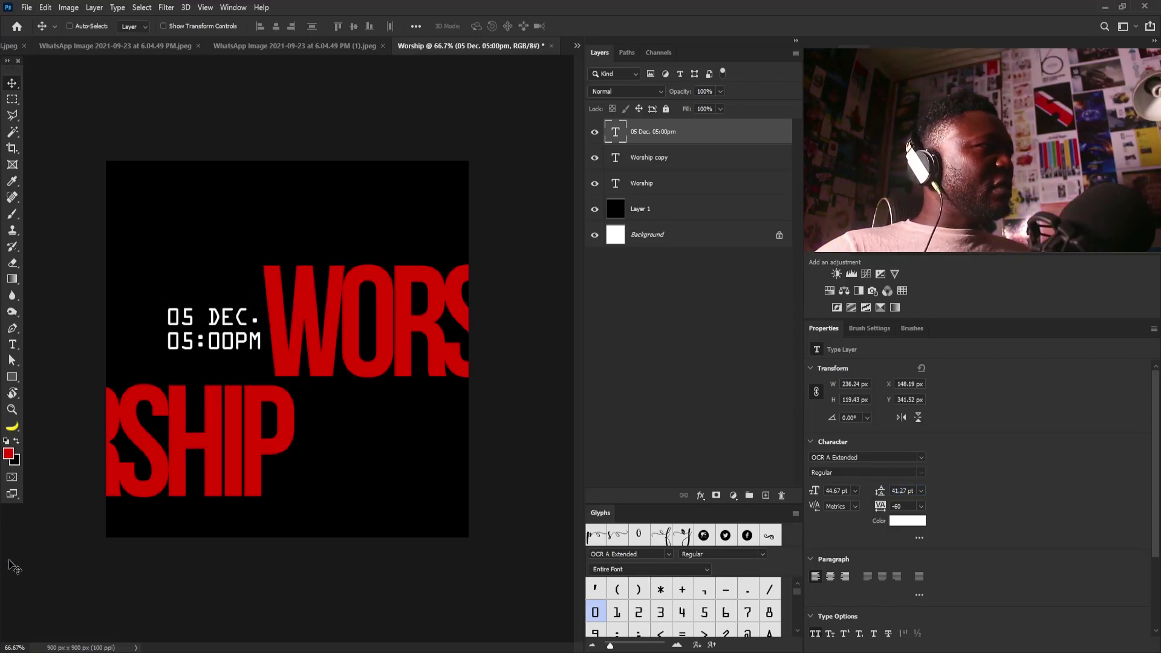
# Show the rulers and place a vertical guide at about 153 px along the left edge of the date text.
pyautogui.press('ctrl')
pyautogui.hotkey('ctrl', 'r')
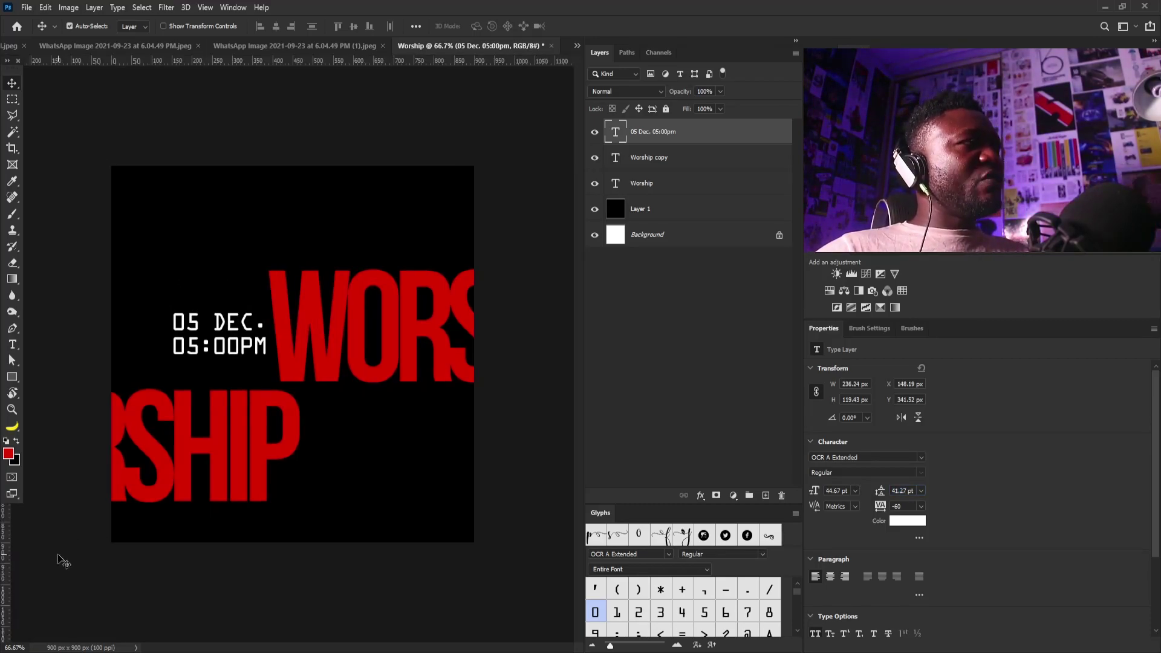
pyautogui.moveTo(8, 550); pyautogui.dragTo(174, 403)
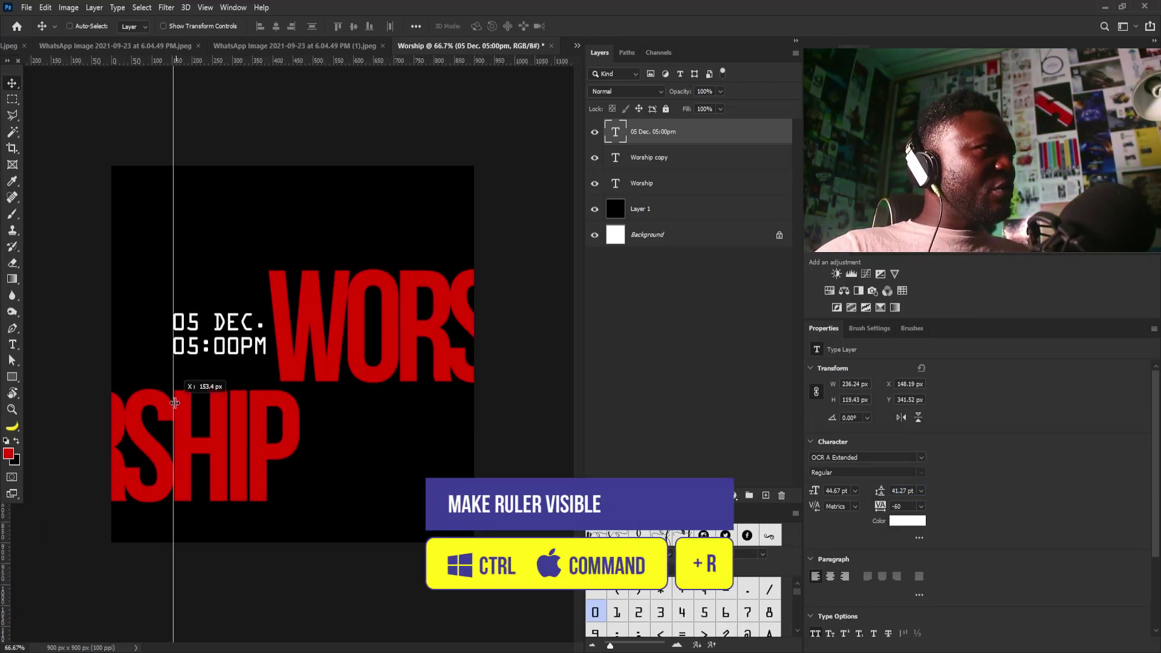
pyautogui.hotkey('ctrl', 'z')
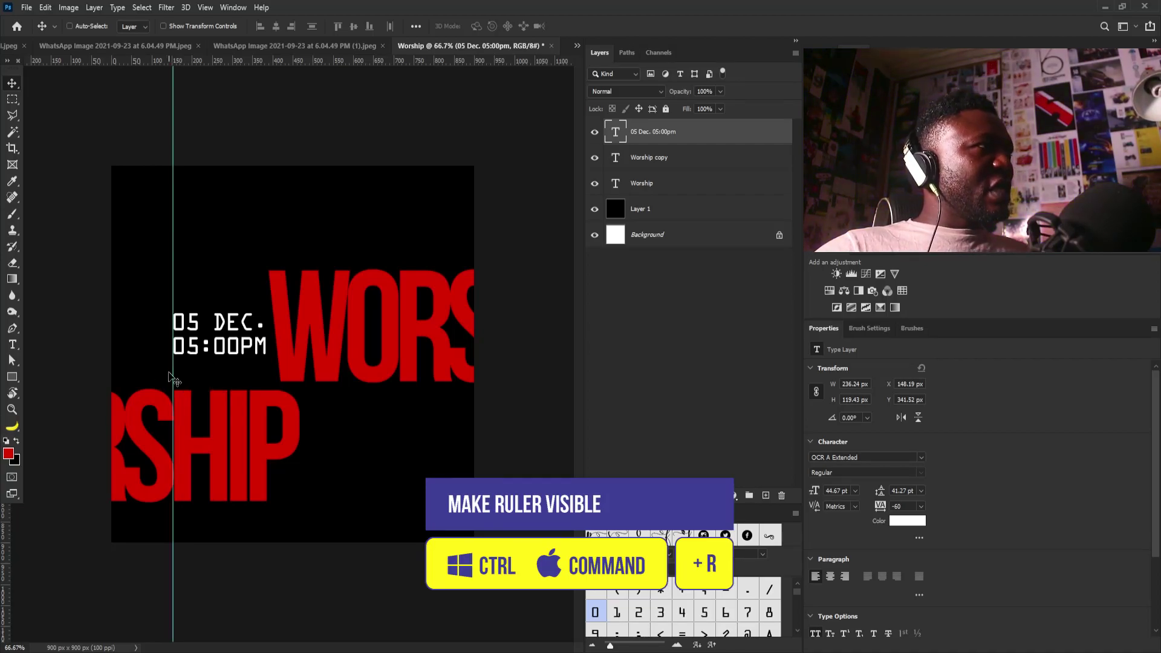
pyautogui.moveTo(170, 374); pyautogui.dragTo(236, 467)
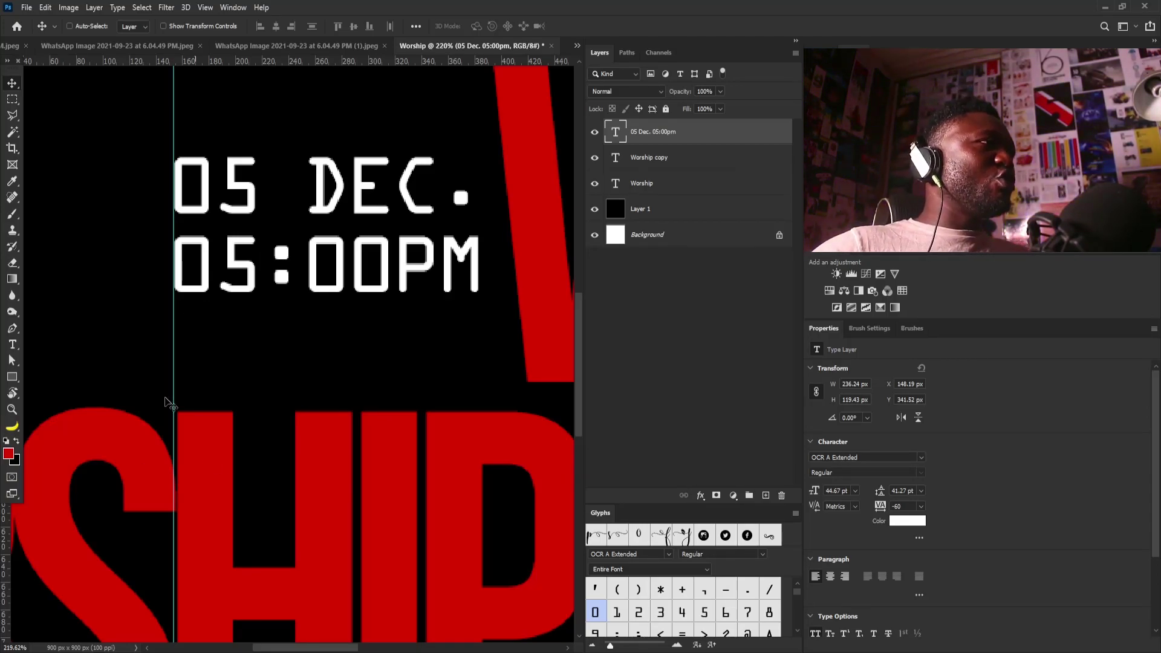
# Nudge the date text right, clear of the vertical guide, and adjust the guide against the left edge of the lower text's H.
pyautogui.hotkey('shift', 'Right')
pyautogui.hotkey('shift', 'Right')
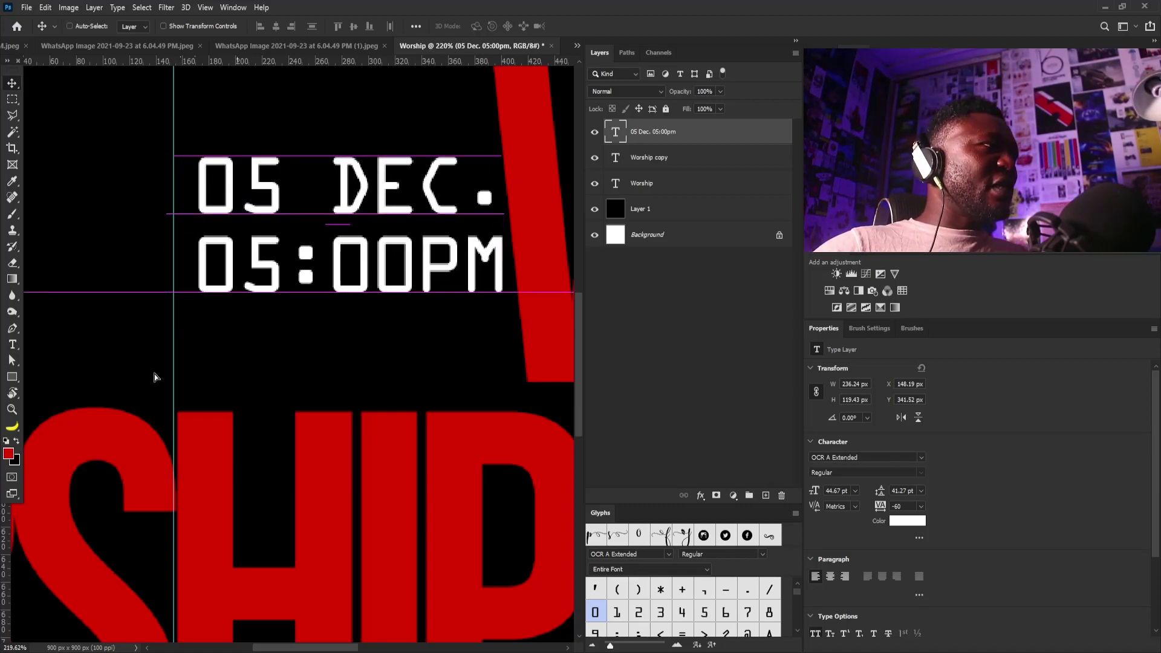
pyautogui.scroll(5, 189, 415)
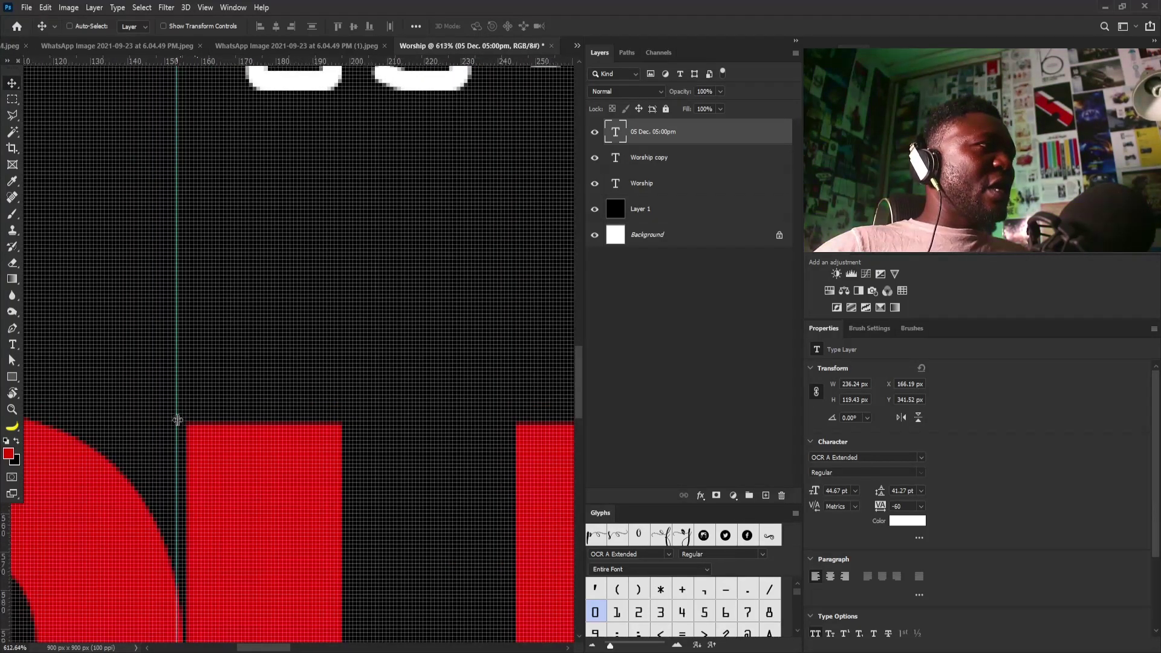
pyautogui.moveTo(177, 419)
pyautogui.mouseDown()
pyautogui.moveTo(189, 407)
pyautogui.moveTo(177, 400)
pyautogui.mouseUp()
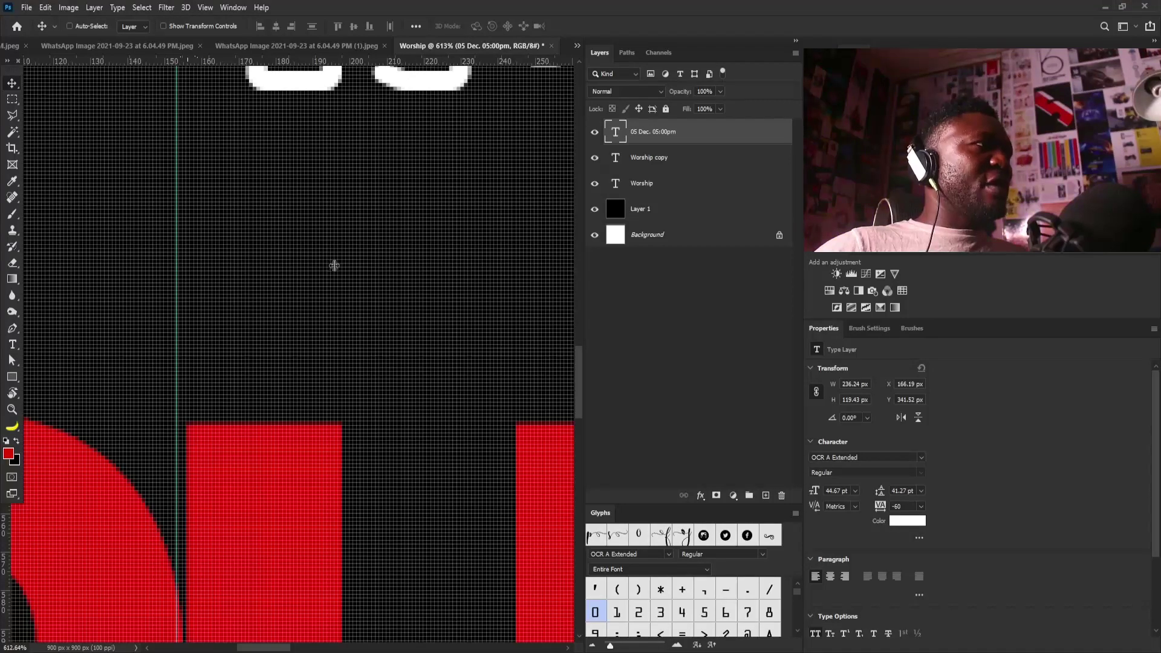
# Scale the date text down to about 40.03 pt, keeping its left edge on the vertical guide.
pyautogui.hotkey('ctrl', '0')
pyautogui.hotkey('ctrl', 't')
pyautogui.moveTo(207, 330); pyautogui.dragTo(212, 330)
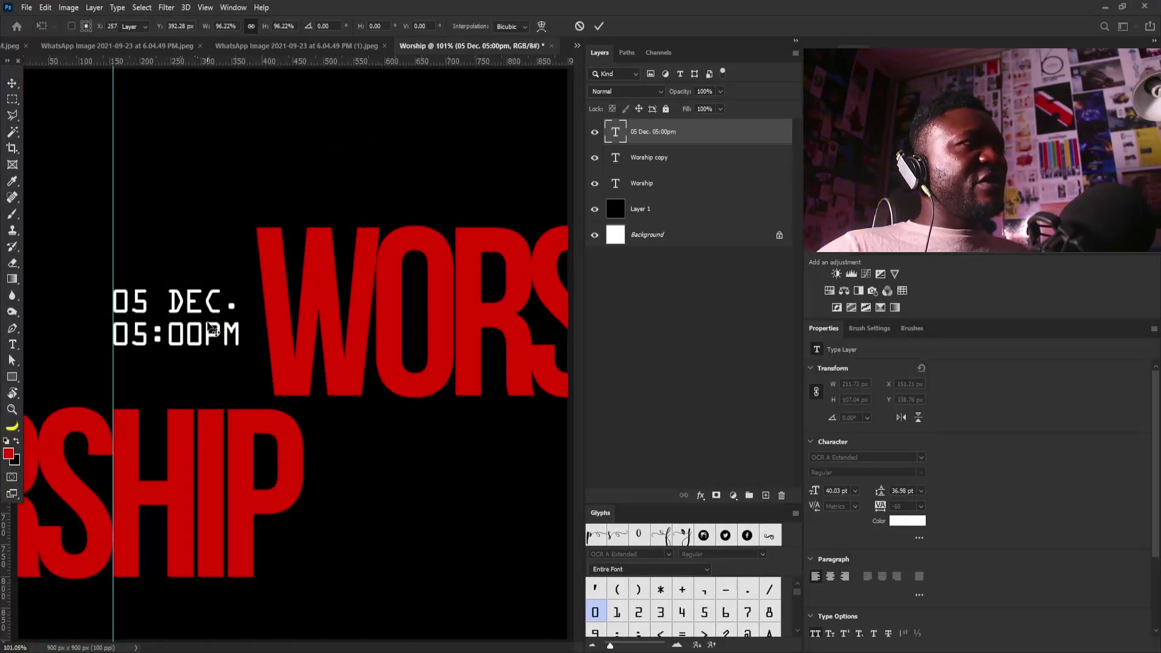
pyautogui.press('Return')
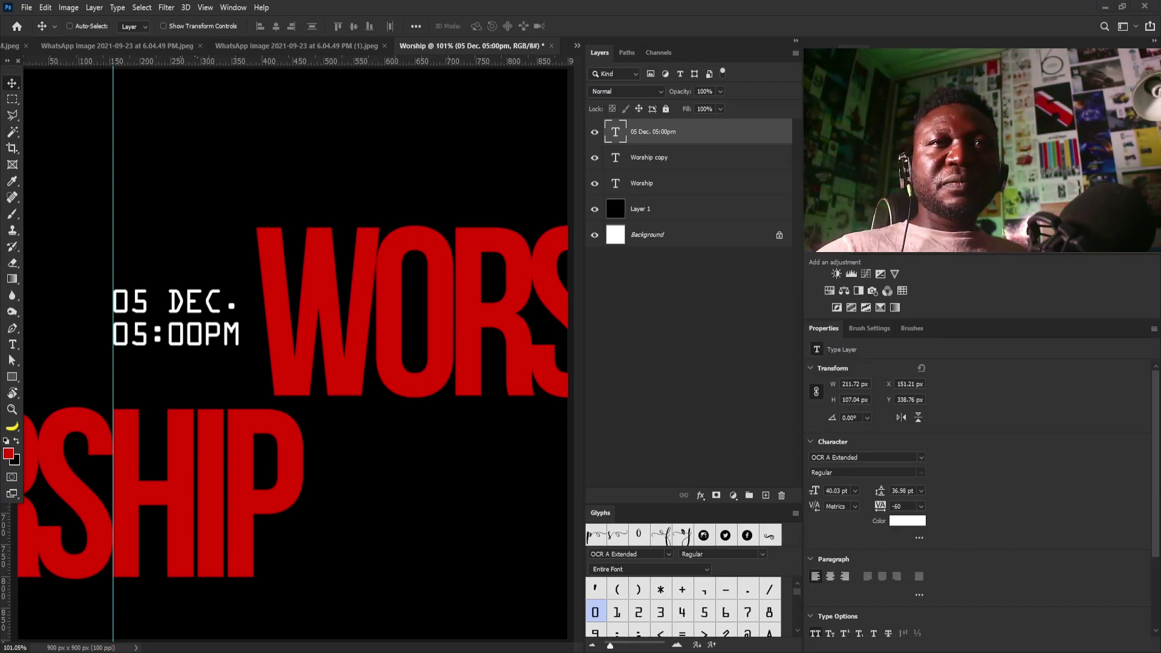
# Paste the venue address text below the date and reposition the date text just above it.
pyautogui.hotkey('ctrl', 'v')
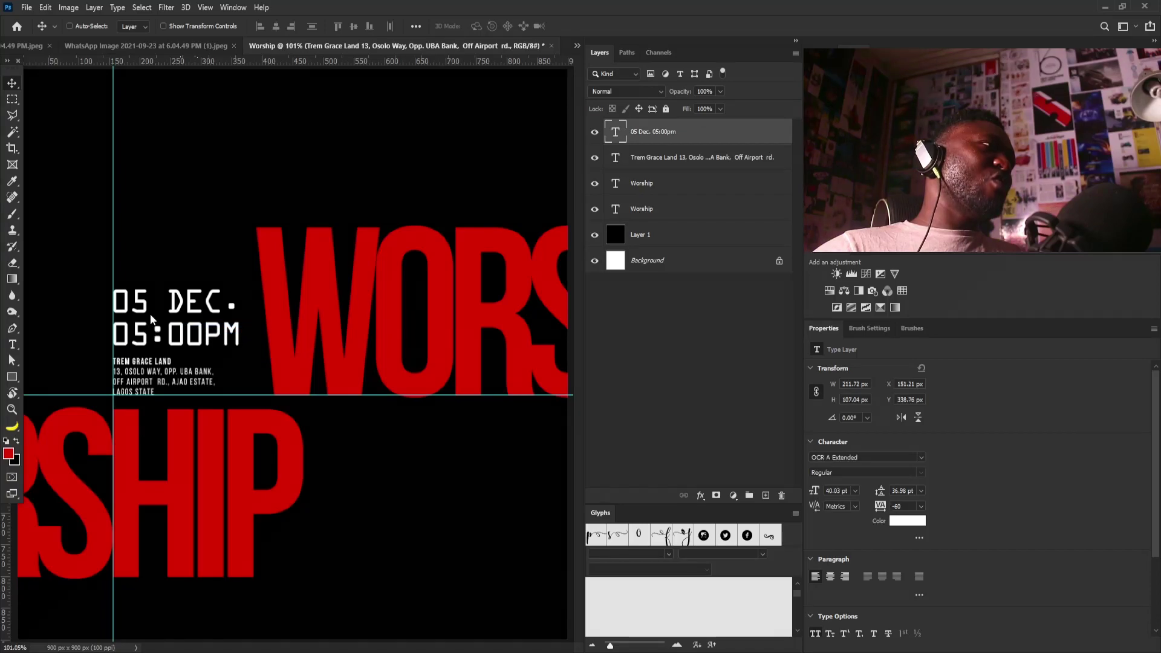
pyautogui.press('Up')
pyautogui.press('Up')
pyautogui.press('Up')
pyautogui.press('Up')
pyautogui.press('Up')
pyautogui.press('Up')
pyautogui.press('Up')
pyautogui.press('Up')
pyautogui.press('Up')
pyautogui.press('Up')
pyautogui.press('Up')
pyautogui.press('Up')
pyautogui.press('Up')
pyautogui.press('Up')
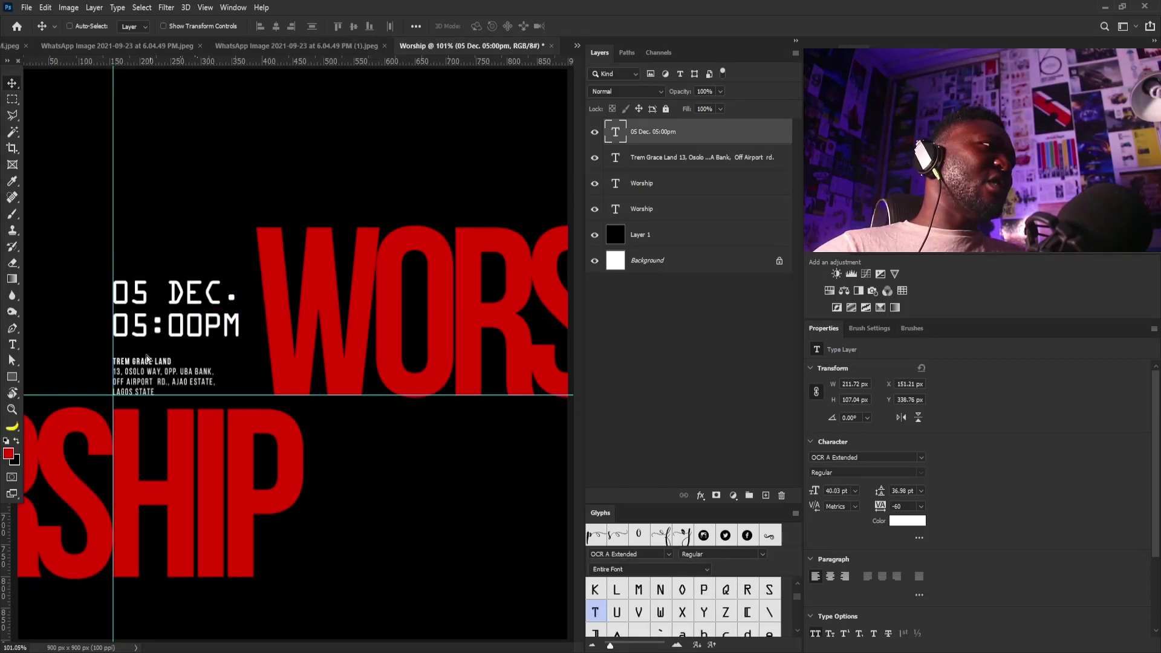
pyautogui.moveTo(150, 327); pyautogui.dragTo(152, 334)
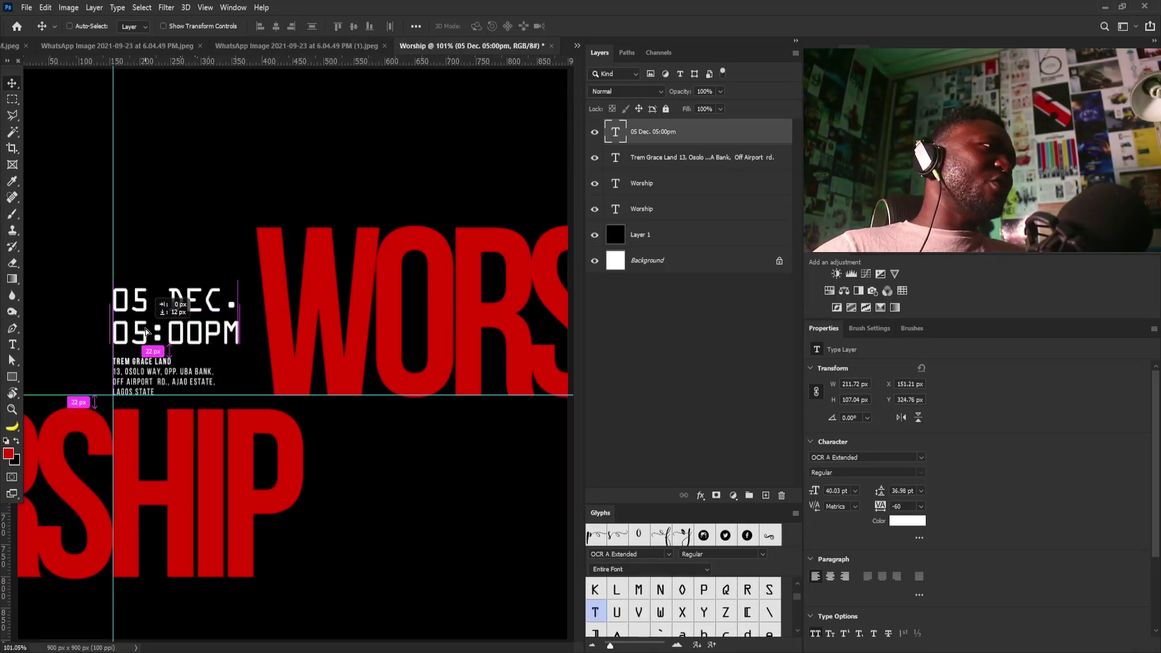
# Duplicate the date text, move the copy above the original and change its text to "Sunday".
pyautogui.hotkey('ctrl', 'j')
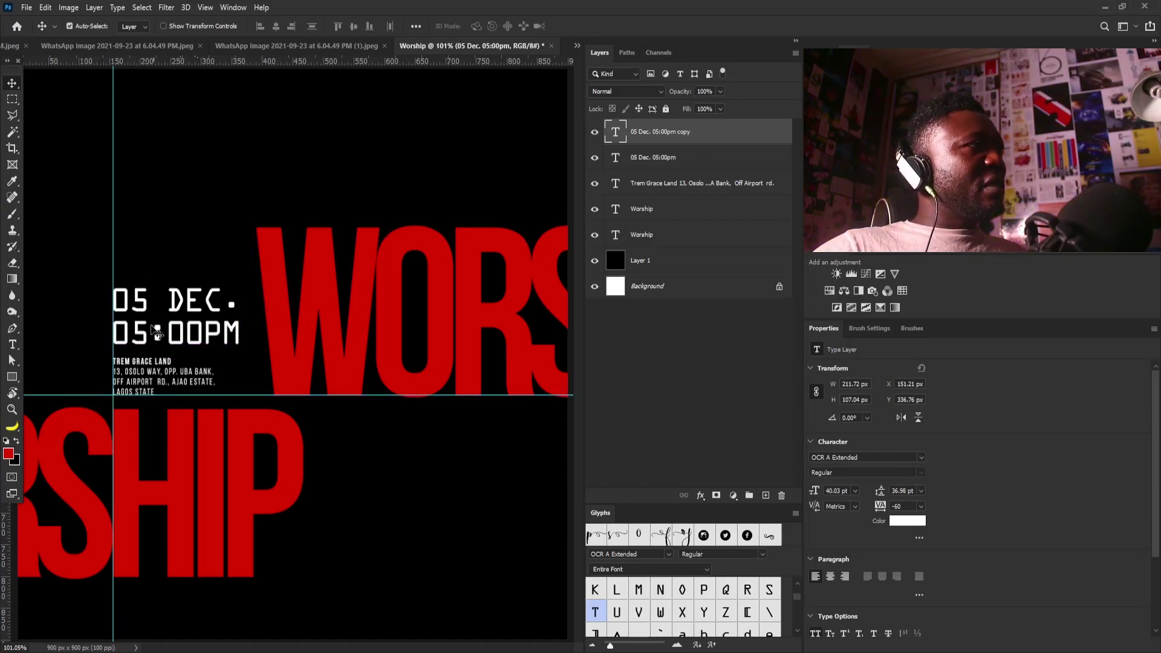
pyautogui.moveTo(154, 269); pyautogui.dragTo(155, 202)
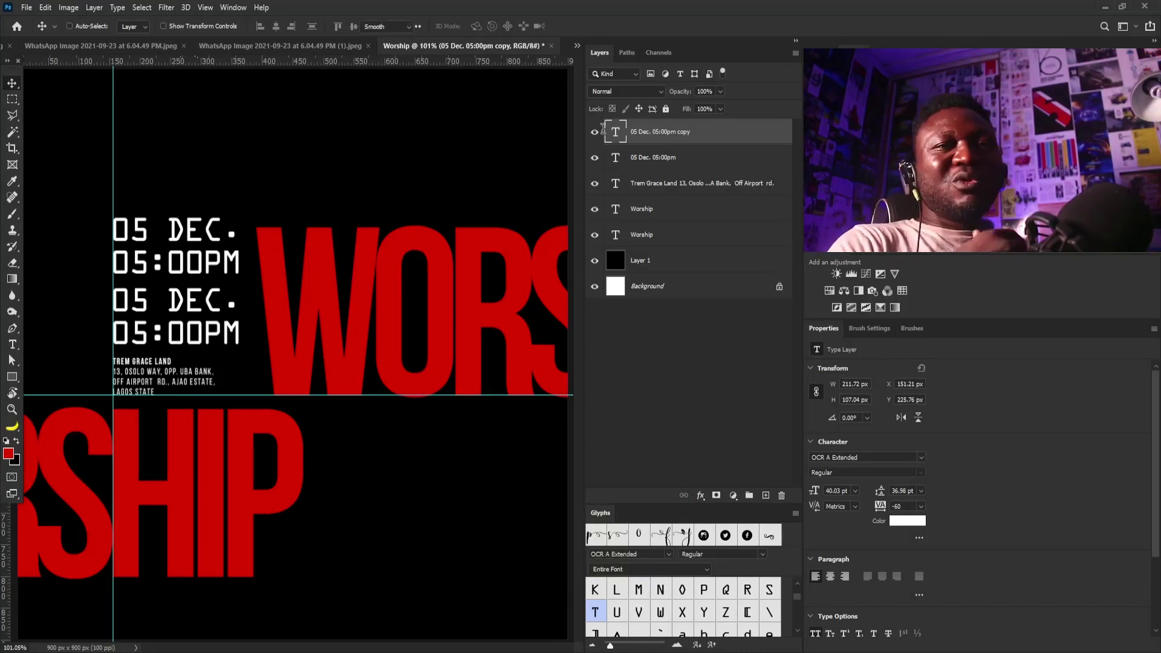
pyautogui.doubleClick(604, 131)
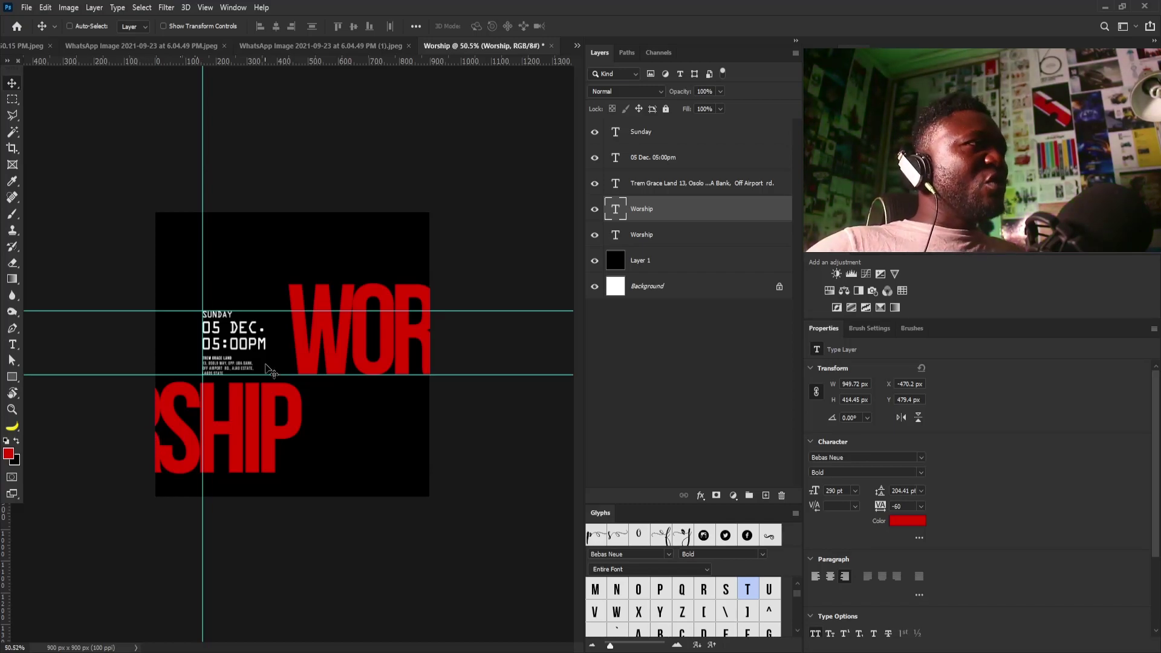
# Scale the Sunday, date and address texts up together to about 283 px wide, filling the space beside the W.
pyautogui.click(644, 183)
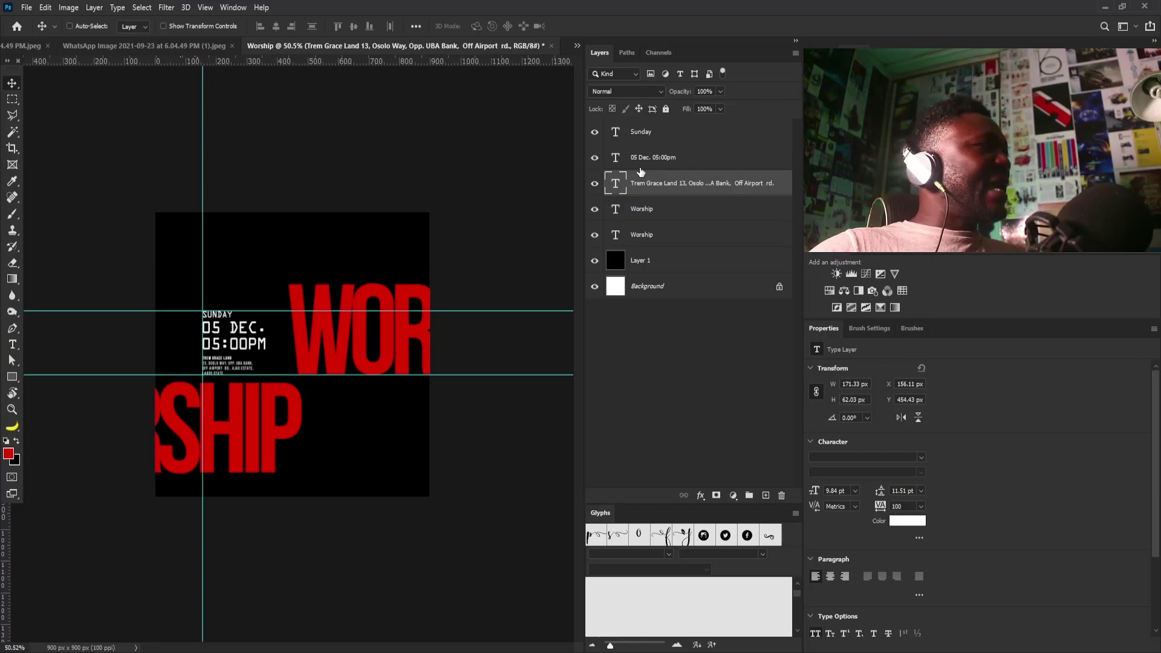
pyautogui.keyDown('shift'); pyautogui.click(652, 135); pyautogui.keyUp('shift')
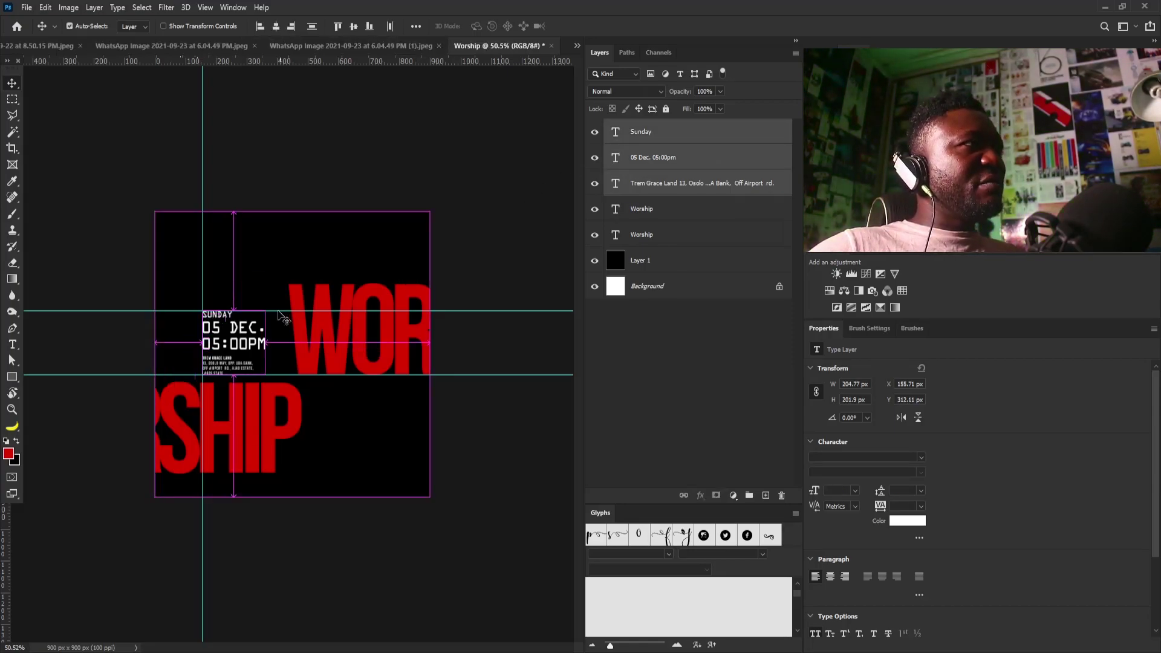
pyautogui.hotkey('ctrl', 't')
pyautogui.moveTo(271, 311); pyautogui.dragTo(451, 285)
pyautogui.press('Return')
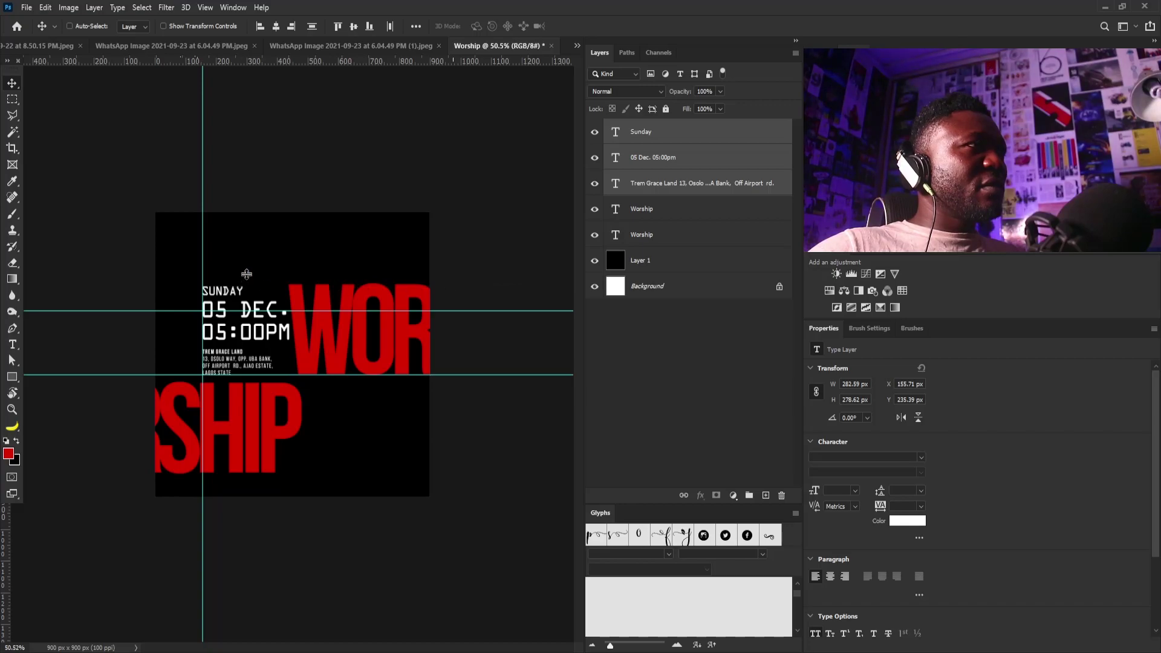
# Move the upper horizontal guide to the top edge of the W.
pyautogui.hotkey('ctrl', 'space')
pyautogui.moveTo(265, 270); pyautogui.dragTo(383, 384)
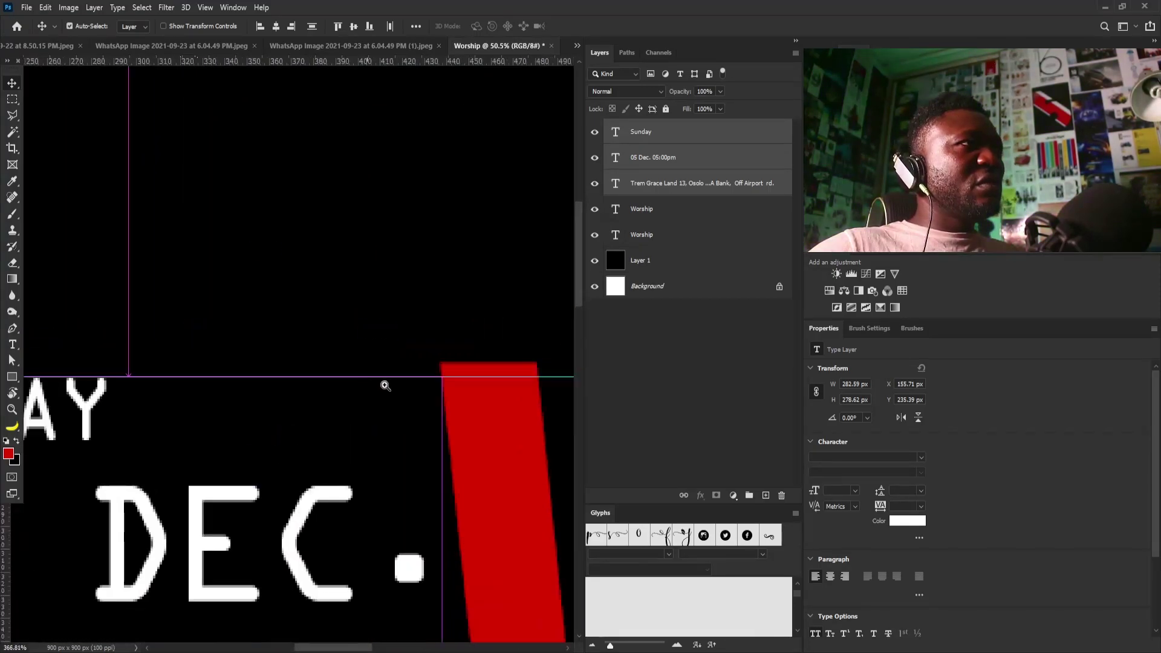
pyautogui.moveTo(481, 376); pyautogui.dragTo(474, 362)
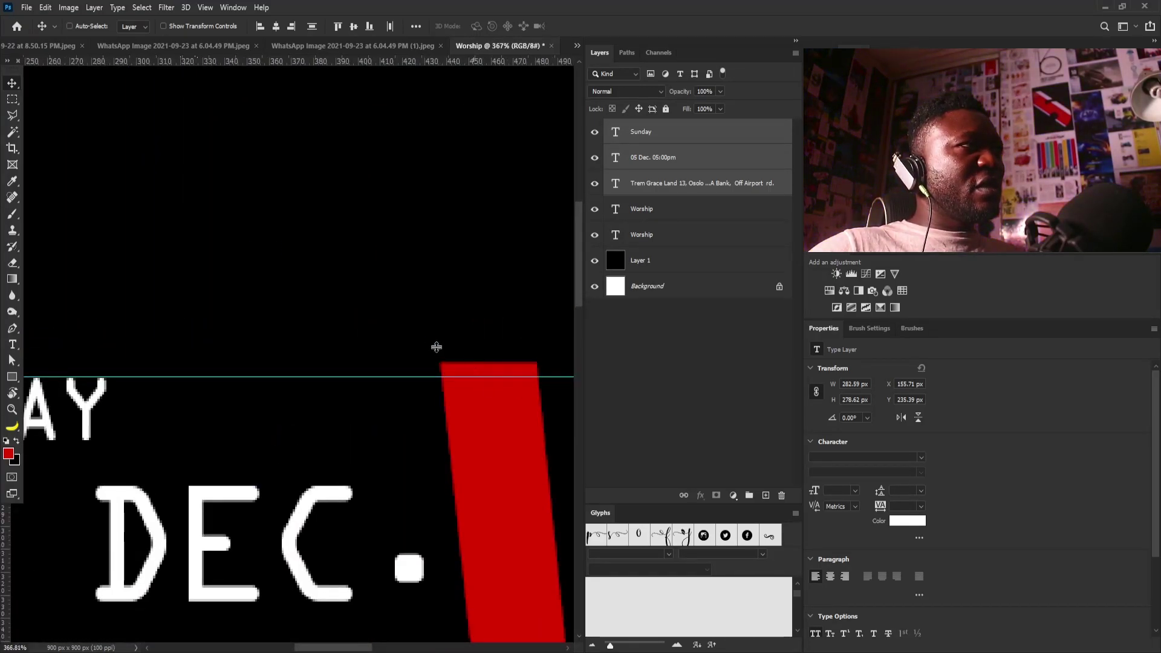
pyautogui.hotkey('ctrl', 'space')
pyautogui.moveTo(441, 309); pyautogui.dragTo(303, 363)
# Fit the Sunday, date and address texts between the horizontal guides at about 267 px wide and nudge them left onto the vertical guide.
pyautogui.moveTo(370, 447); pyautogui.dragTo(357, 440)
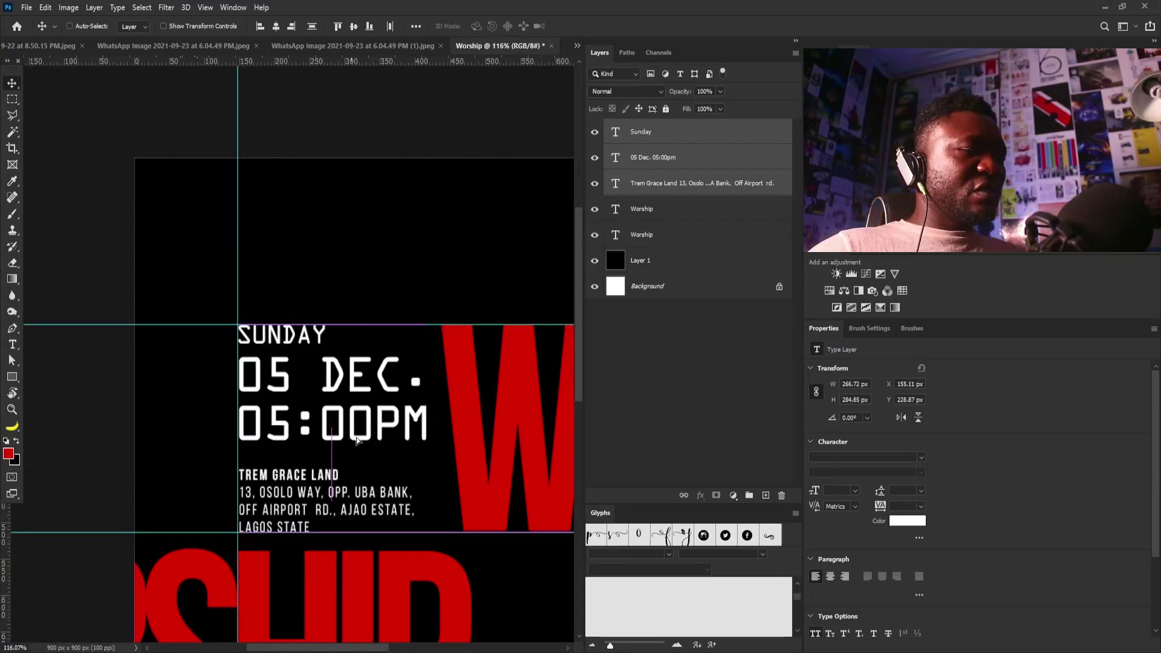
pyautogui.press('Left')
pyautogui.press('Left')
pyautogui.press('Left')
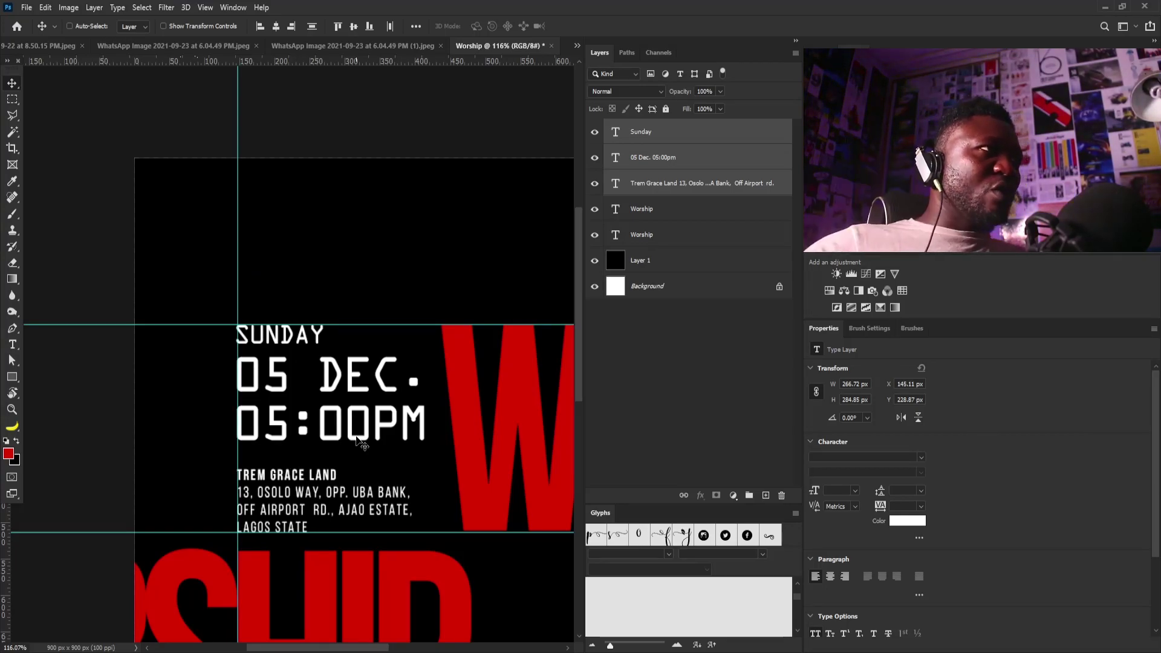
# Place a small copy of the Worship text above the upper Worship and change its text to "Evening of".
pyautogui.press('ctrl')
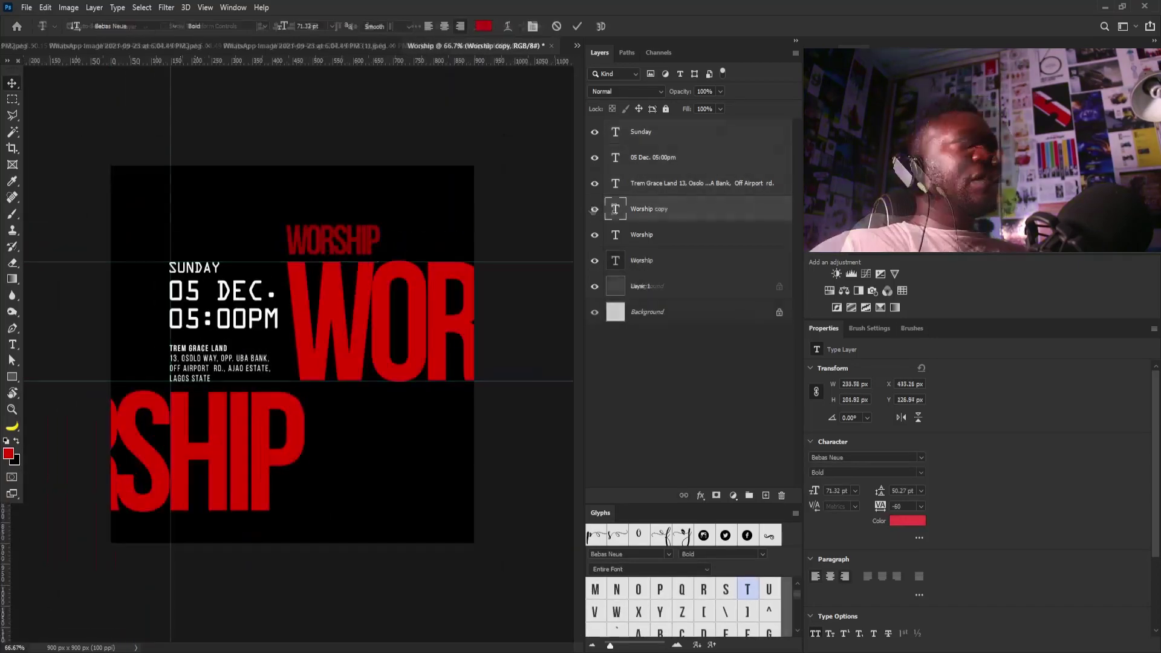
pyautogui.hotkey('ctrl', 'a')
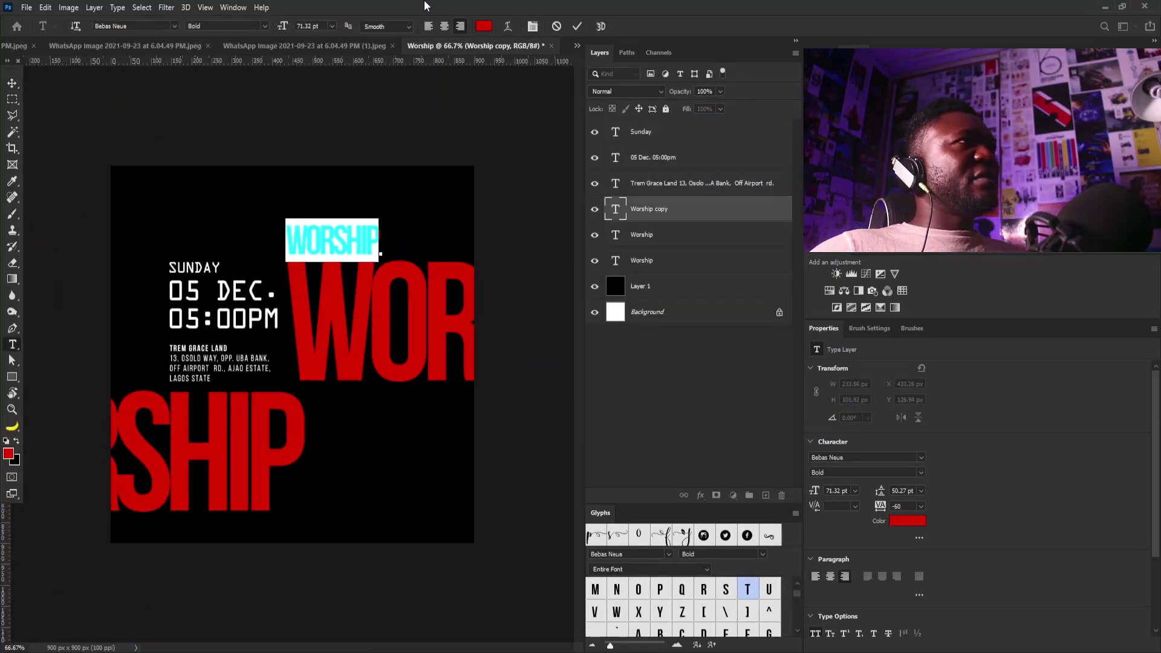
pyautogui.write('EVENING OF')
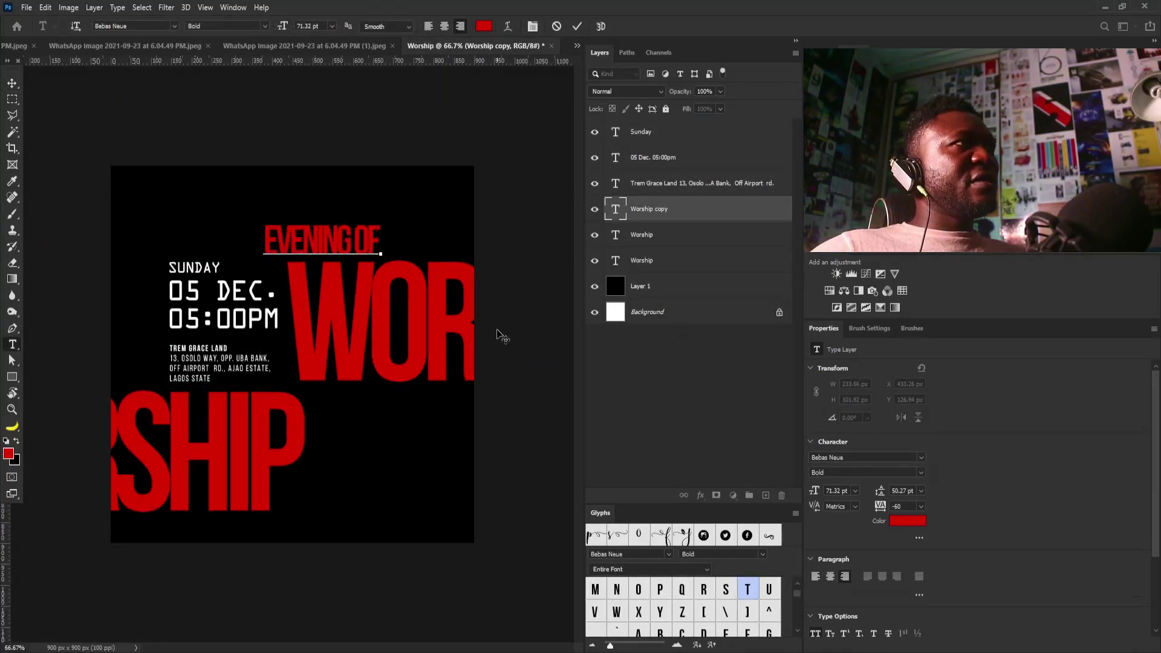
# Set the "Evening of" text's tracking to -20, scale it to about 55.35 pt and move it just above the W.
pyautogui.press('ctrl')
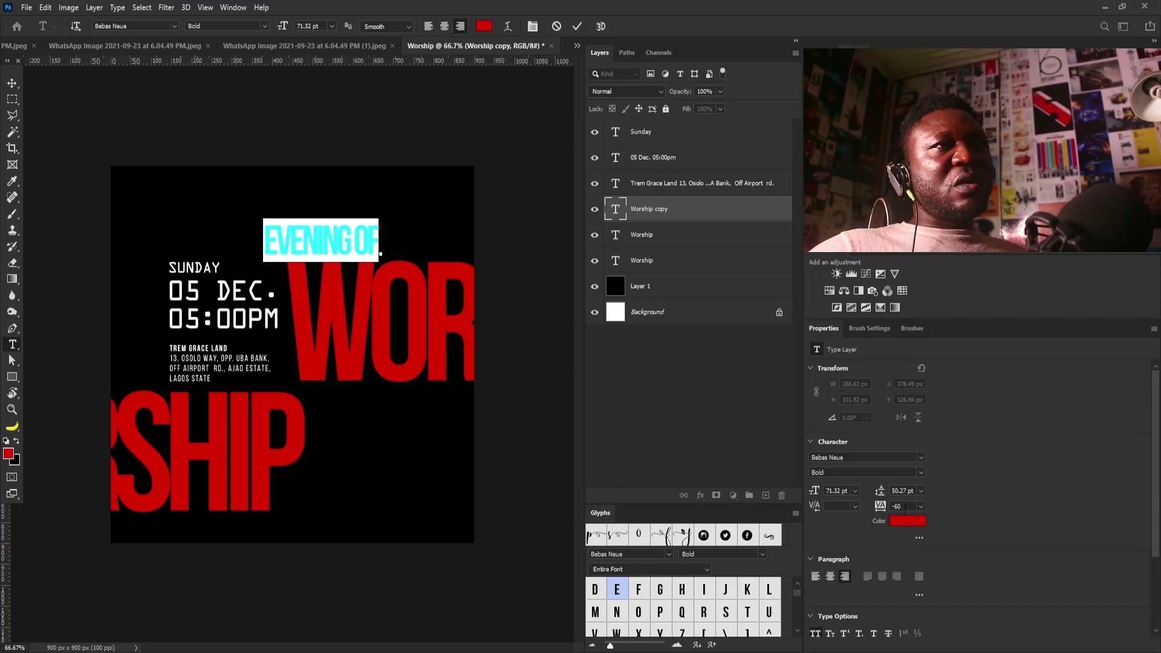
pyautogui.click(906, 509)
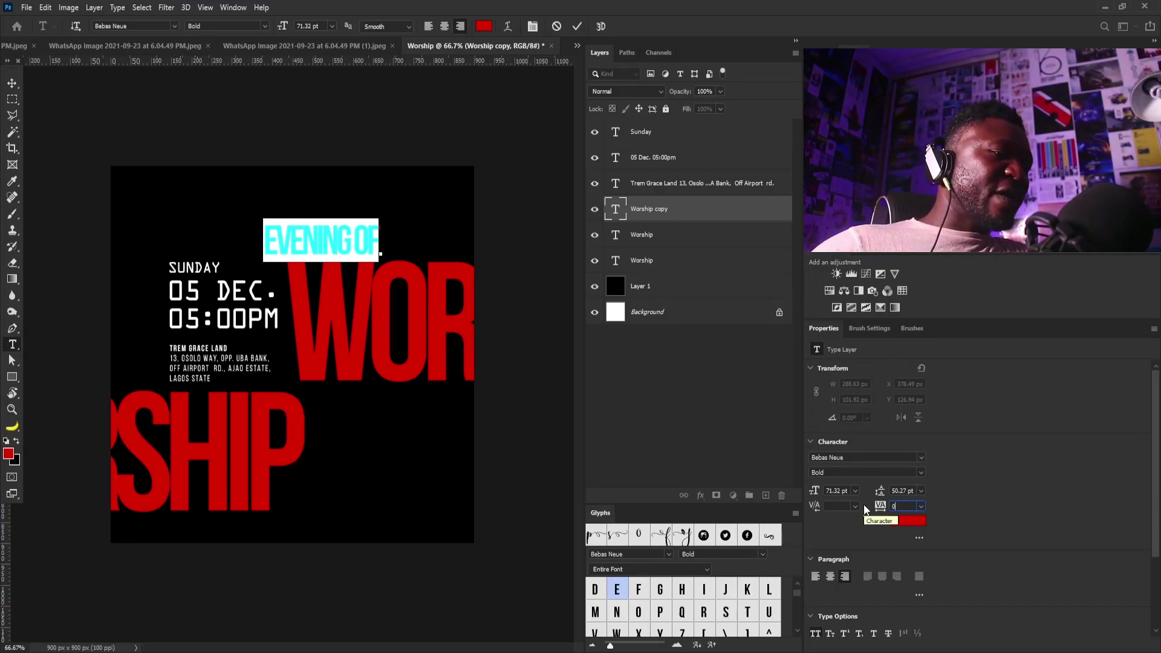
pyautogui.write('0')
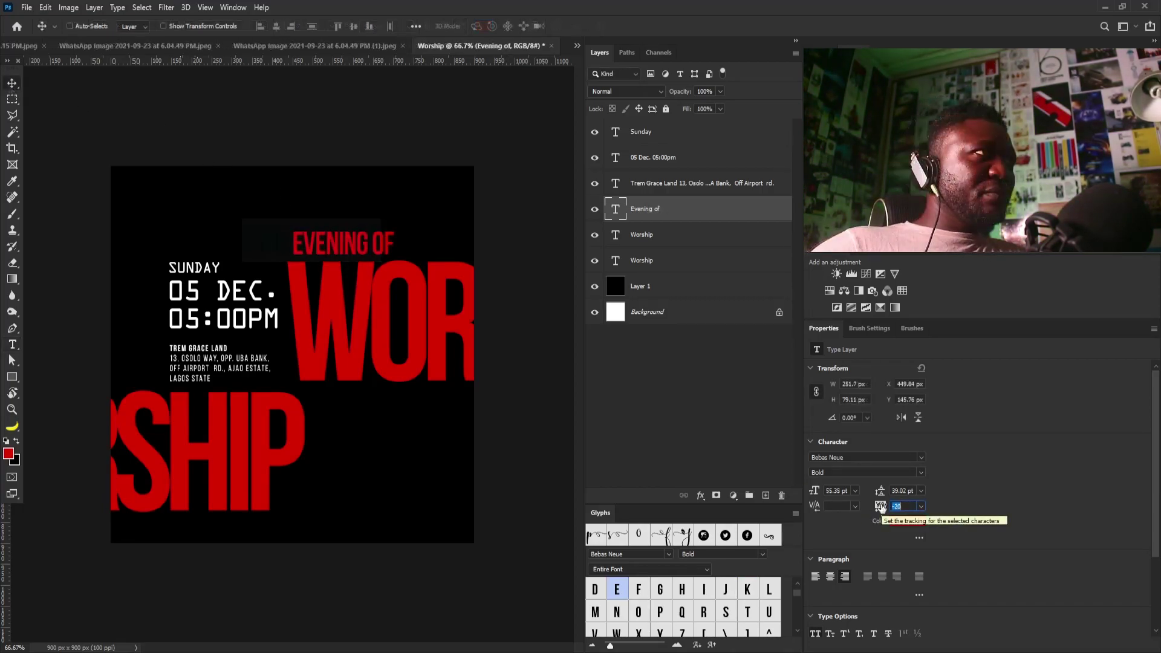
pyautogui.moveTo(327, 253); pyautogui.dragTo(325, 255)
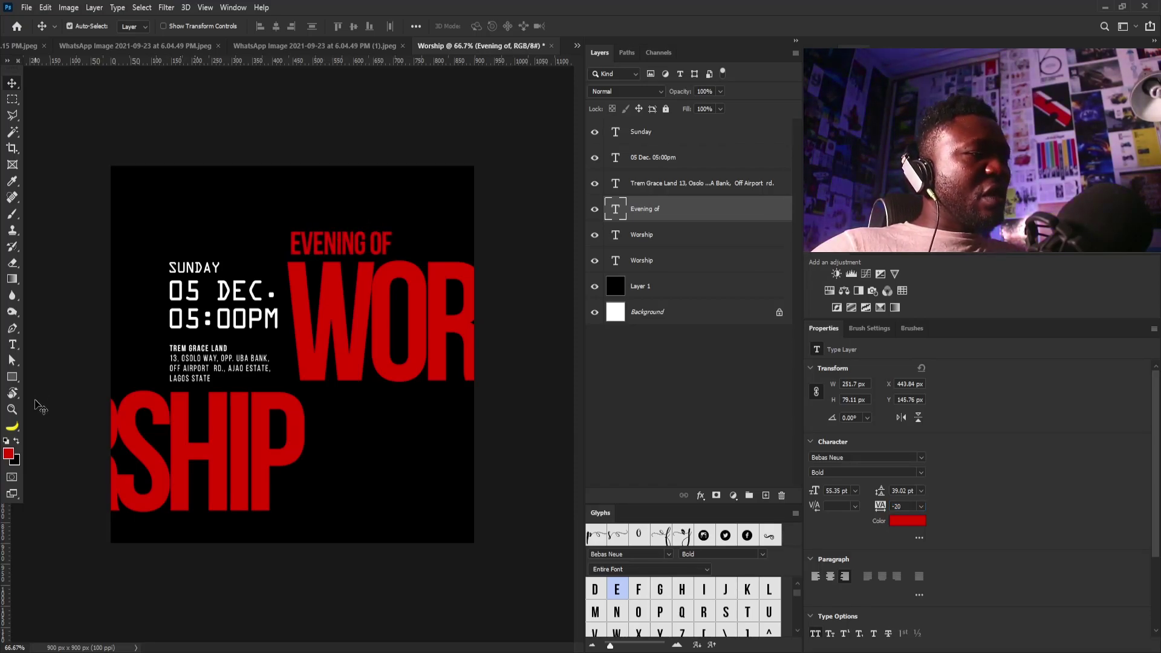
# Show the guides, place a vertical guide at about 437 px on the W's left edge and align the "Evening of" text to it.
pyautogui.hotkey('ctrl', ';')
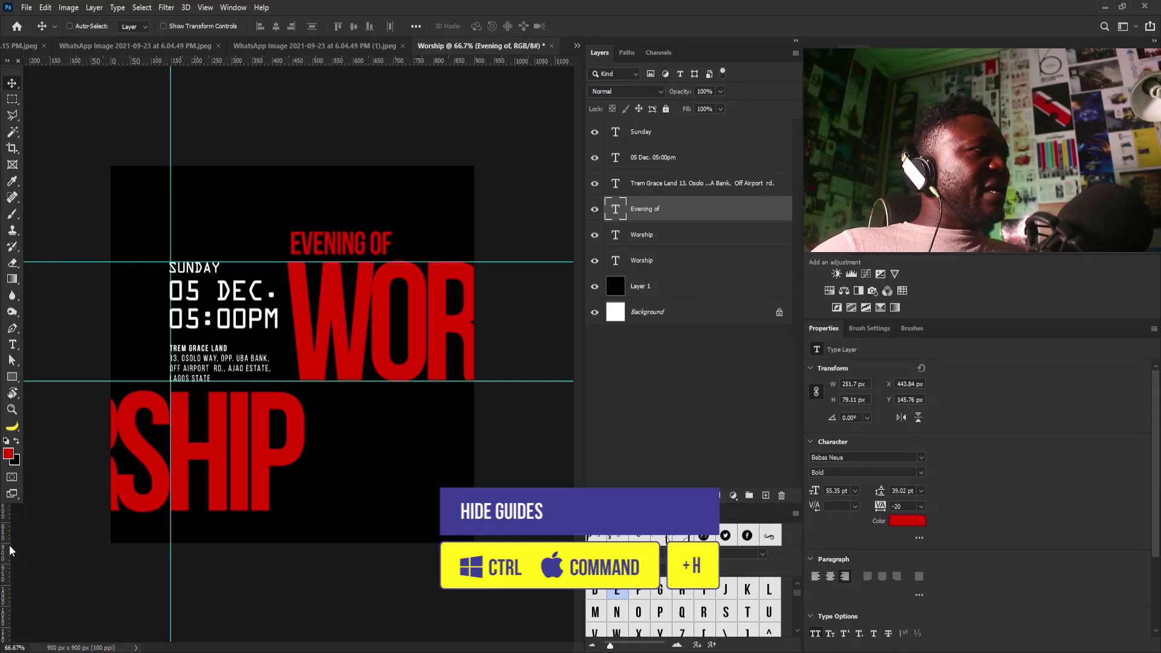
pyautogui.moveTo(5, 521); pyautogui.dragTo(315, 309)
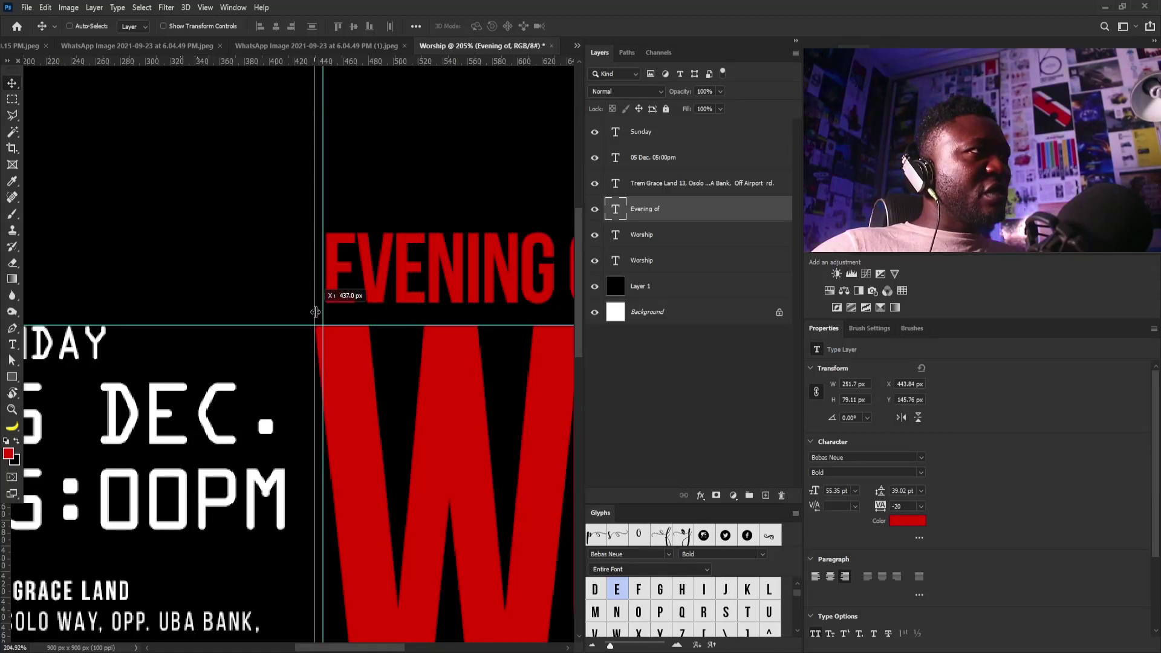
pyautogui.rightClick(337, 278)
pyautogui.click(353, 278)
pyautogui.moveTo(362, 275)
pyautogui.mouseDown()
pyautogui.moveTo(351, 276)
pyautogui.moveTo(361, 282)
pyautogui.mouseUp()
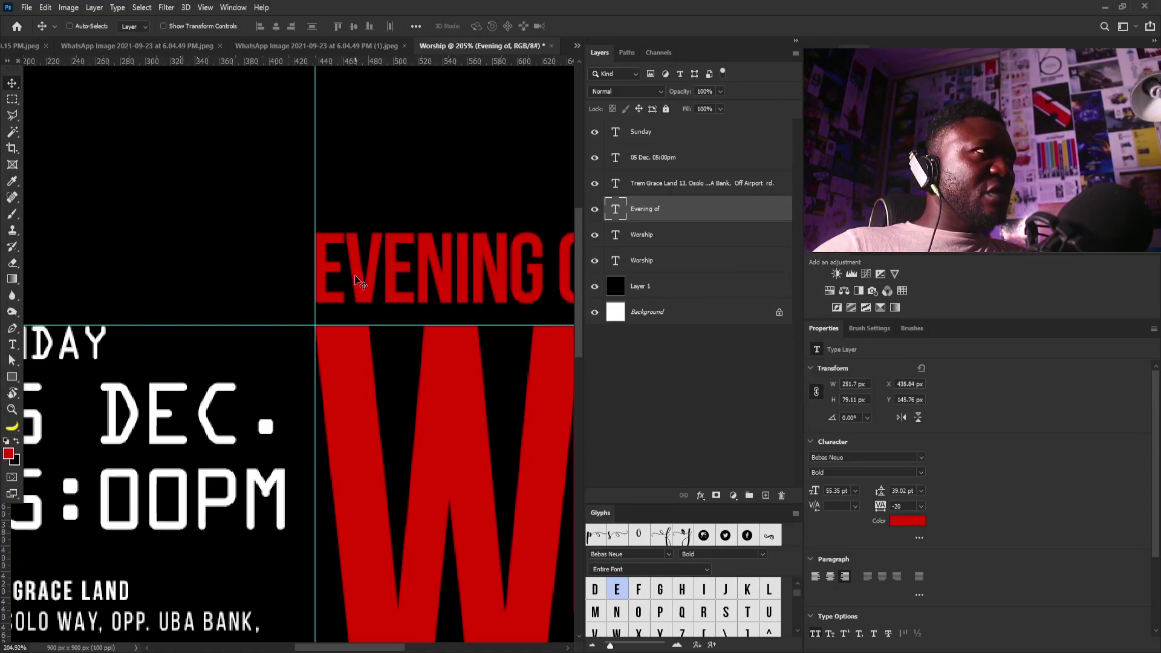
pyautogui.press('ctrl')
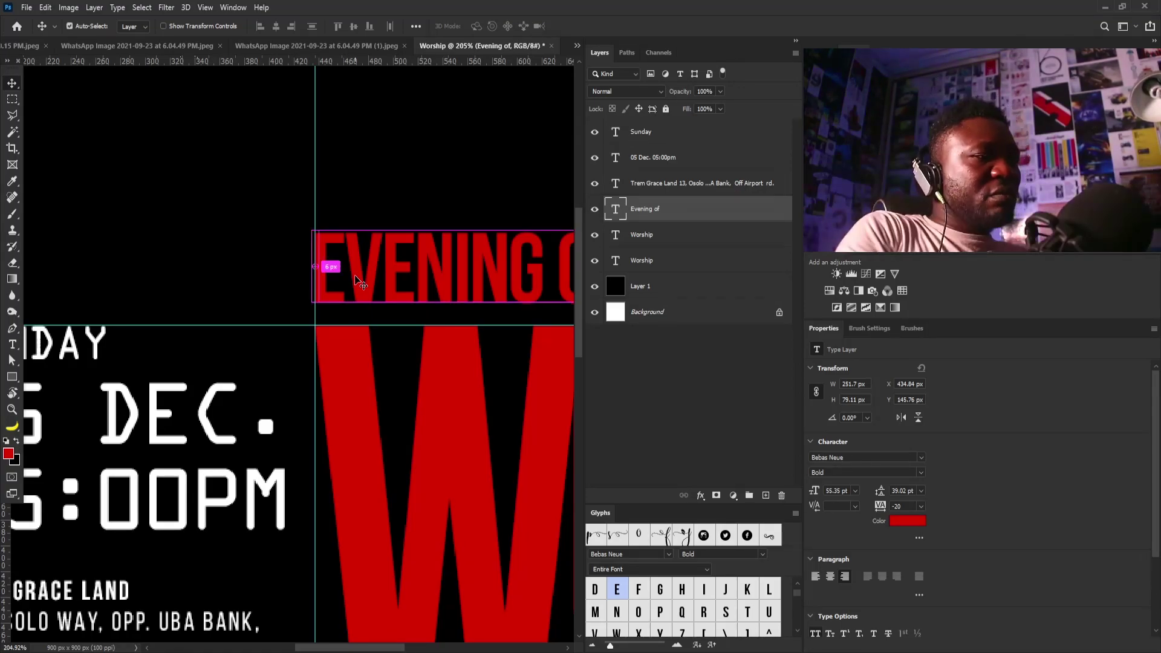
# Hide the guides on the flyer.
pyautogui.hotkey('ctrl', '0')
pyautogui.press('ctrl')
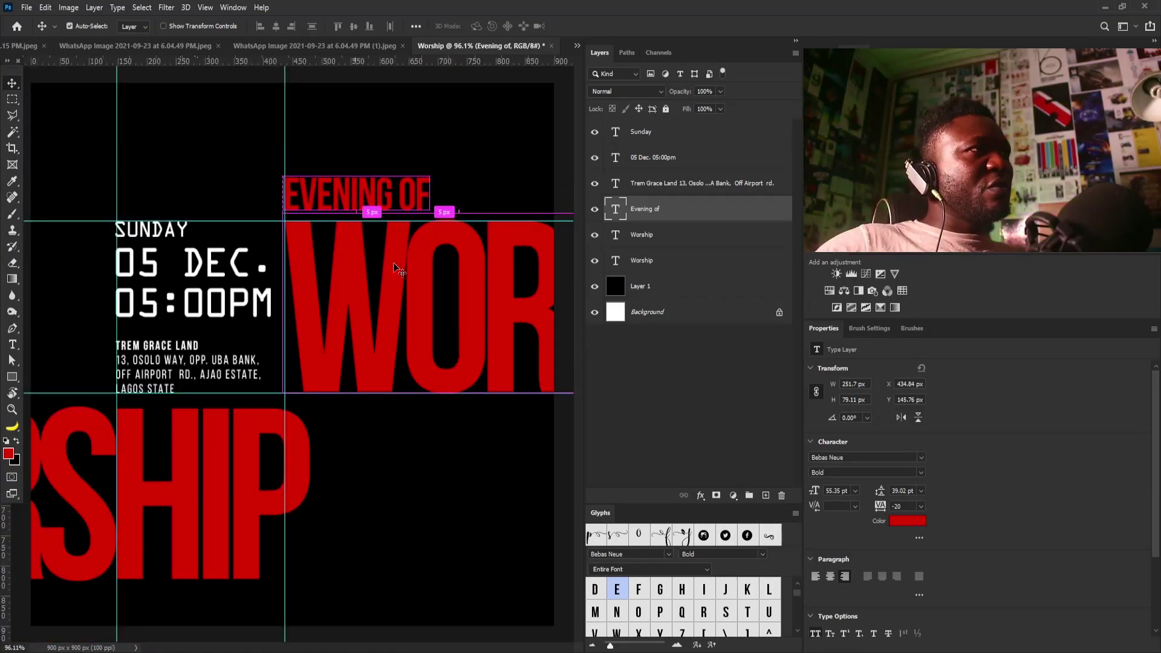
pyautogui.hotkey('ctrl', 'h')
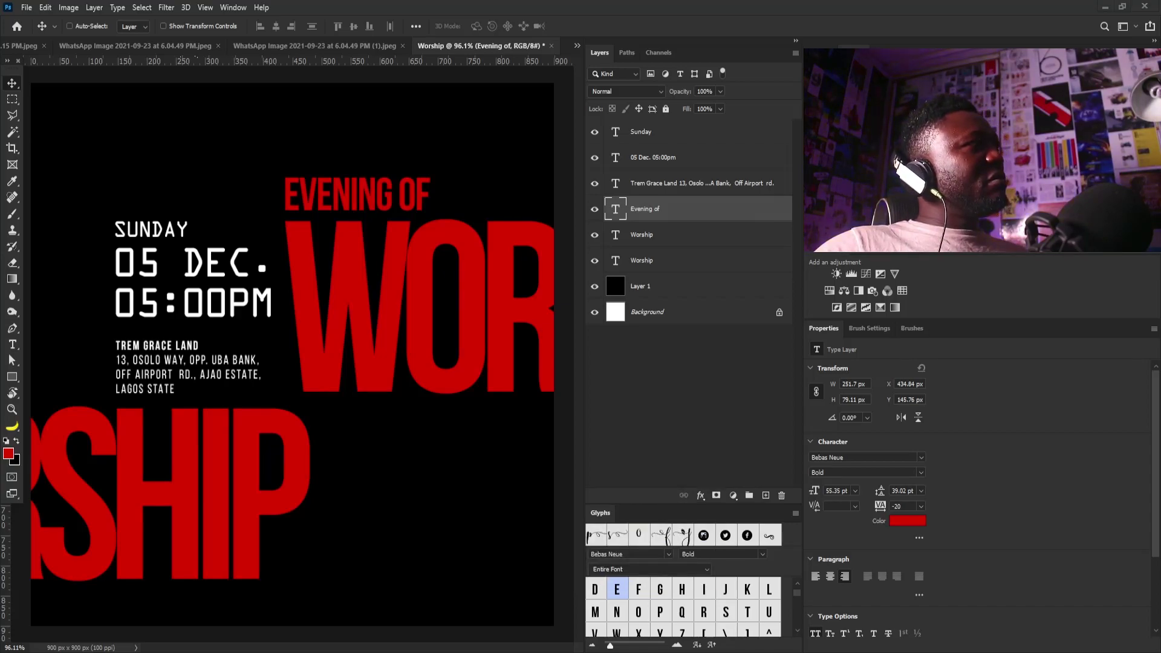
# Place the cut-out photos of the man and woman beside the lower Worship text, with the woman smaller, lower and layered behind the man.
pyautogui.moveTo(1160, 423); pyautogui.dragTo(358, 458)
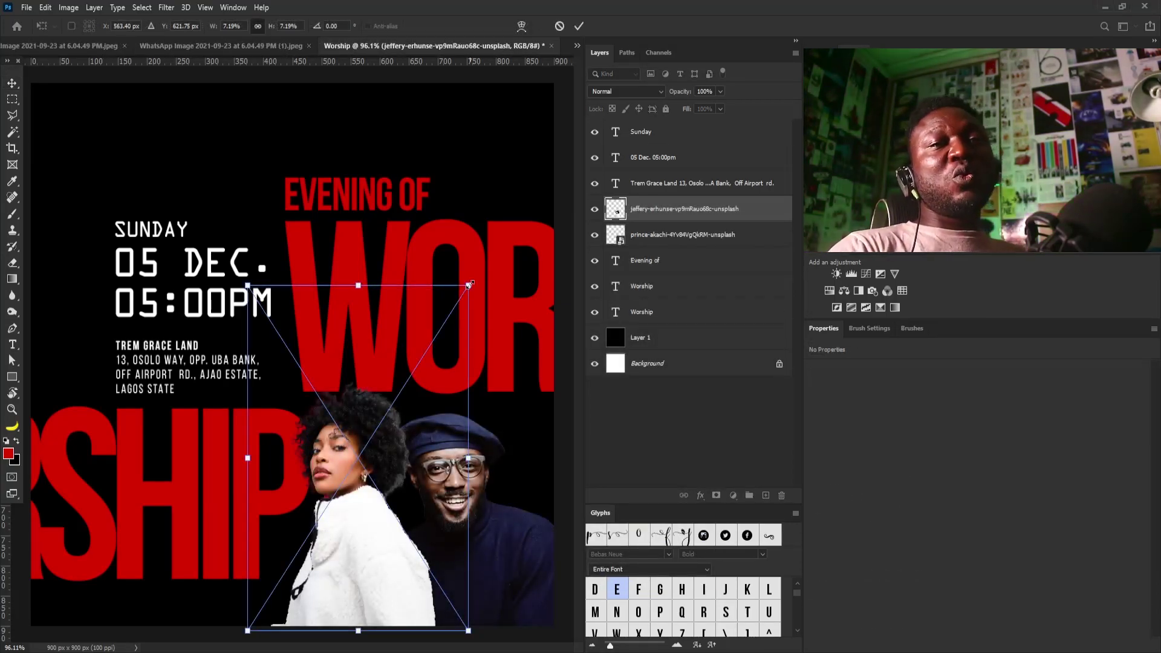
pyautogui.doubleClick(378, 450)
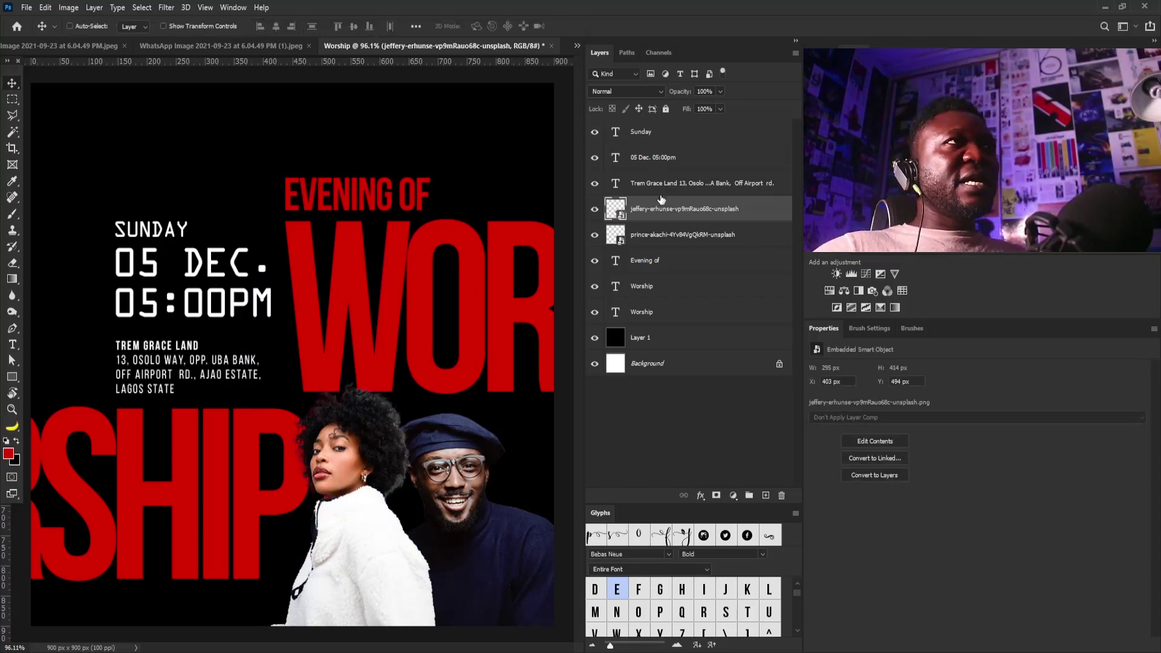
pyautogui.moveTo(663, 205); pyautogui.dragTo(666, 236)
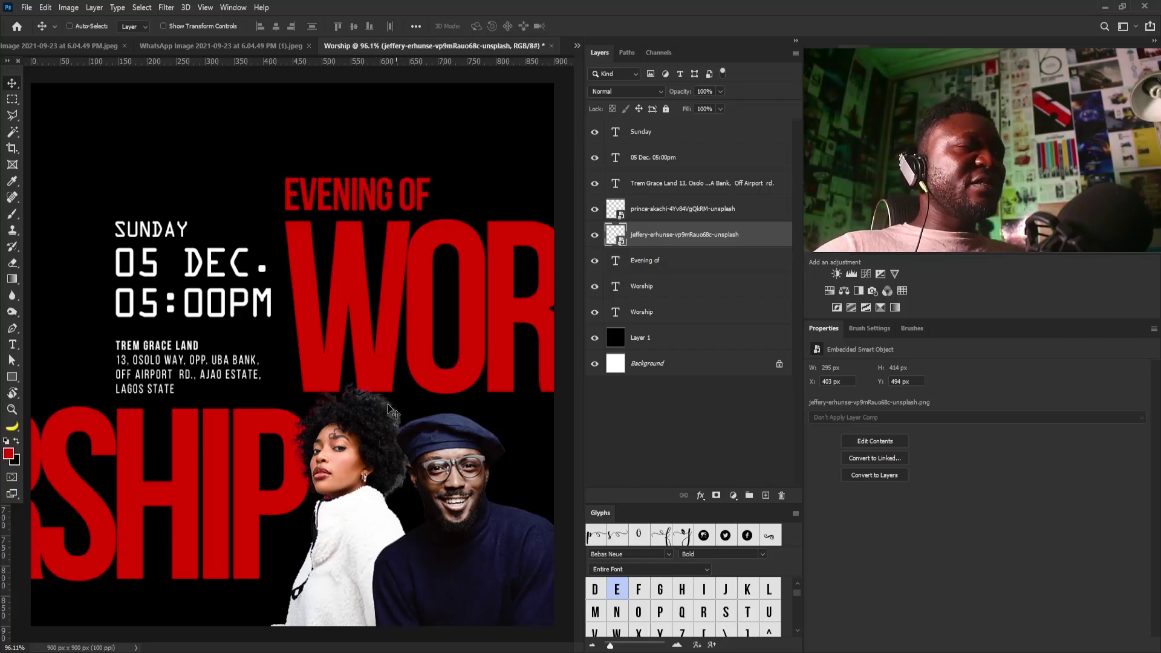
pyautogui.moveTo(360, 423); pyautogui.dragTo(363, 467)
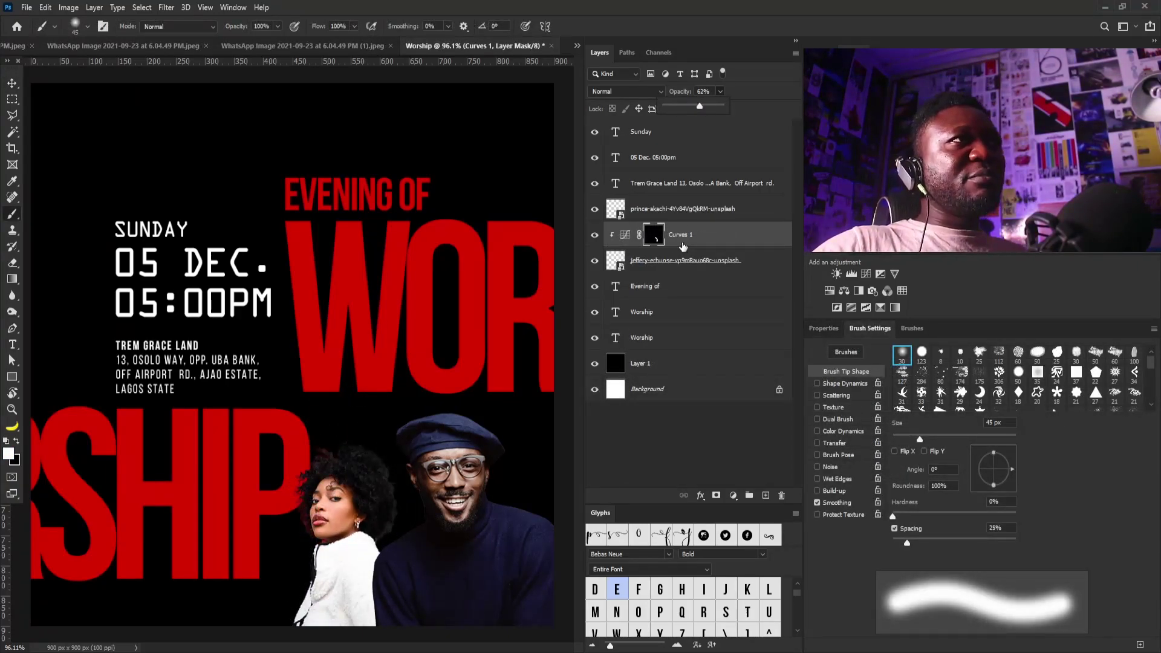
# Group the two cut-out photo layers with the Curves adjustment and name the group Ministers.
pyautogui.click(709, 262)
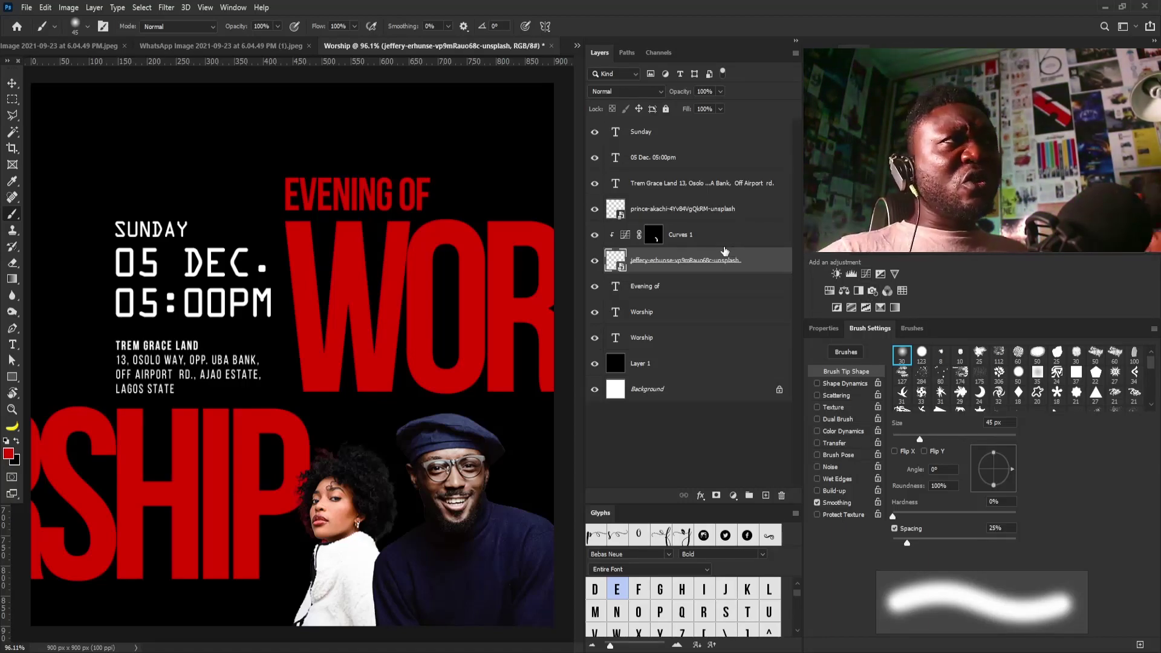
pyautogui.keyDown('shift'); pyautogui.click(683, 232); pyautogui.keyUp('shift')
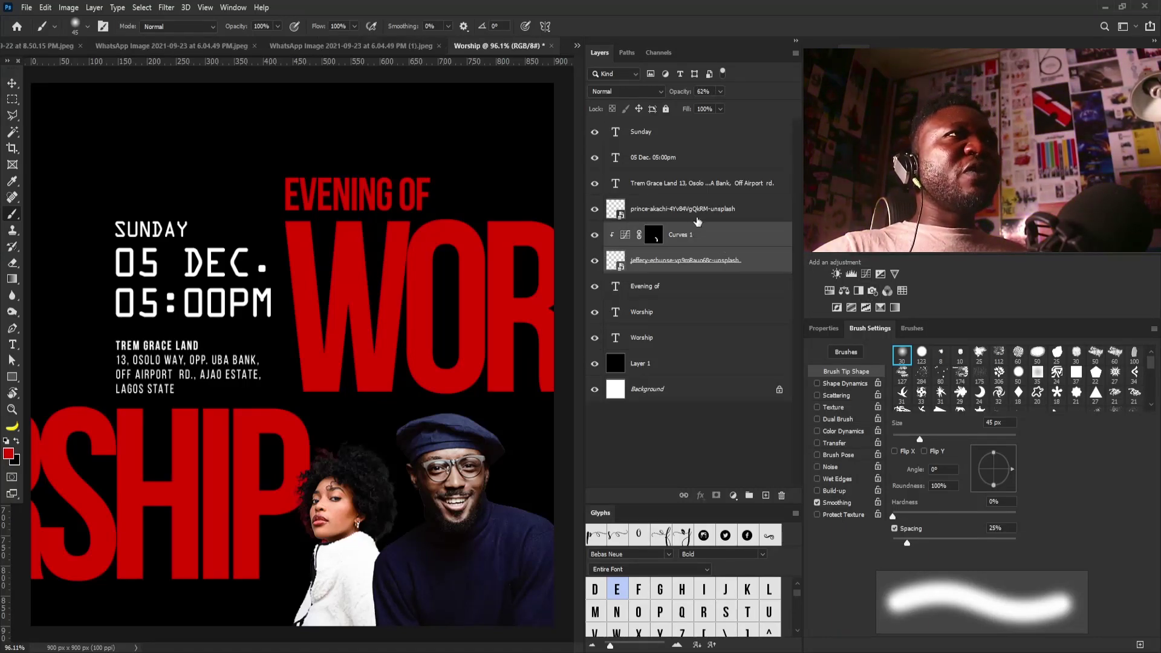
pyautogui.keyDown('shift'); pyautogui.click(690, 217); pyautogui.keyUp('shift')
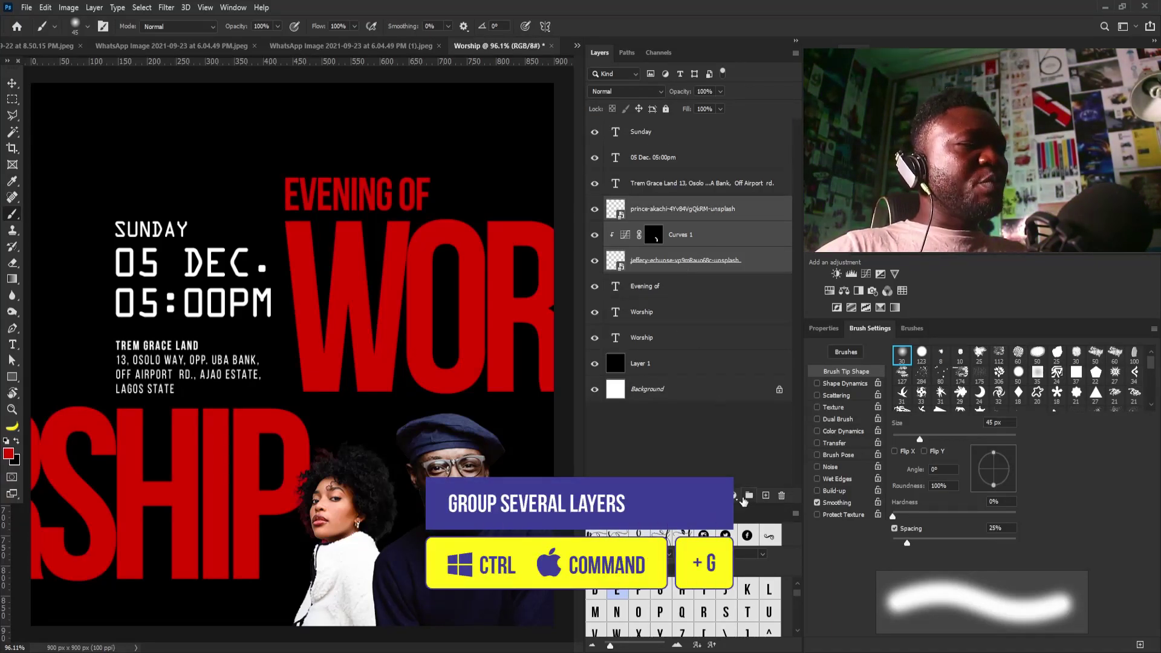
pyautogui.hotkey('ctrl', 'g')
pyautogui.doubleClick(639, 204)
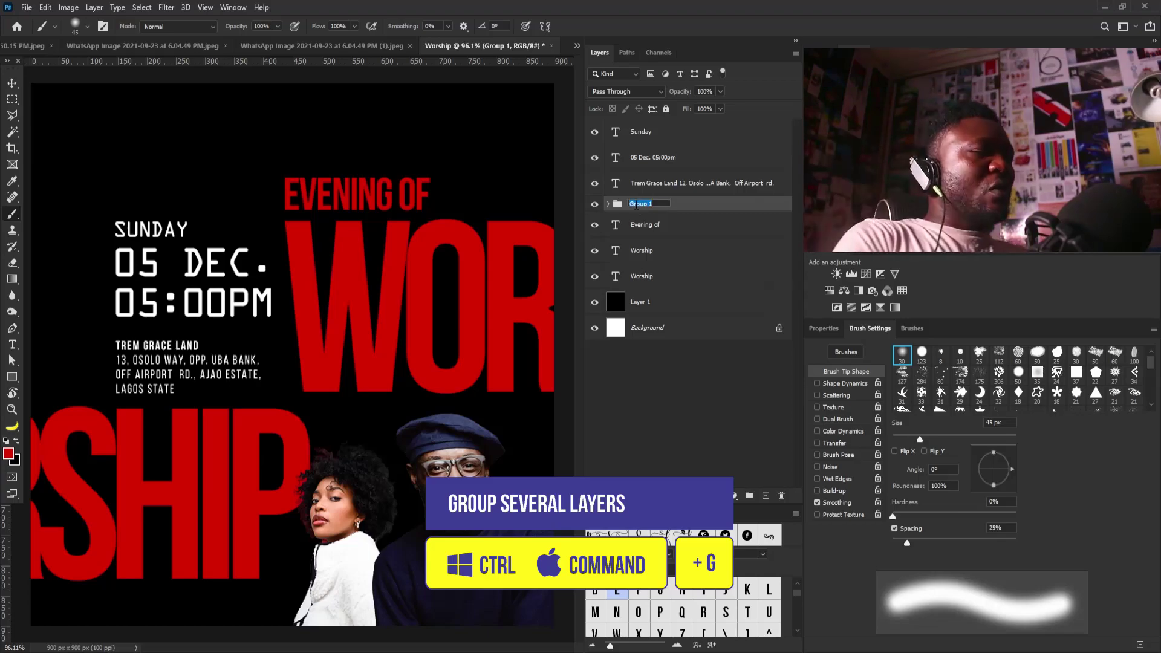
pyautogui.write('Min')
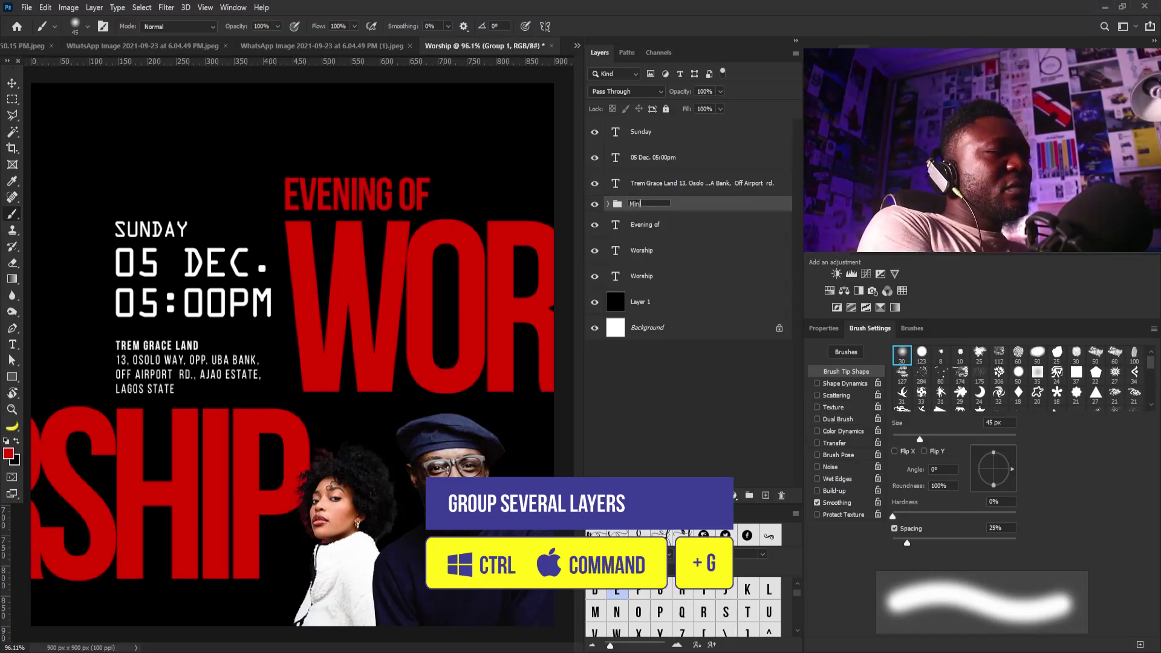
pyautogui.write('isters')
pyautogui.press('Return')
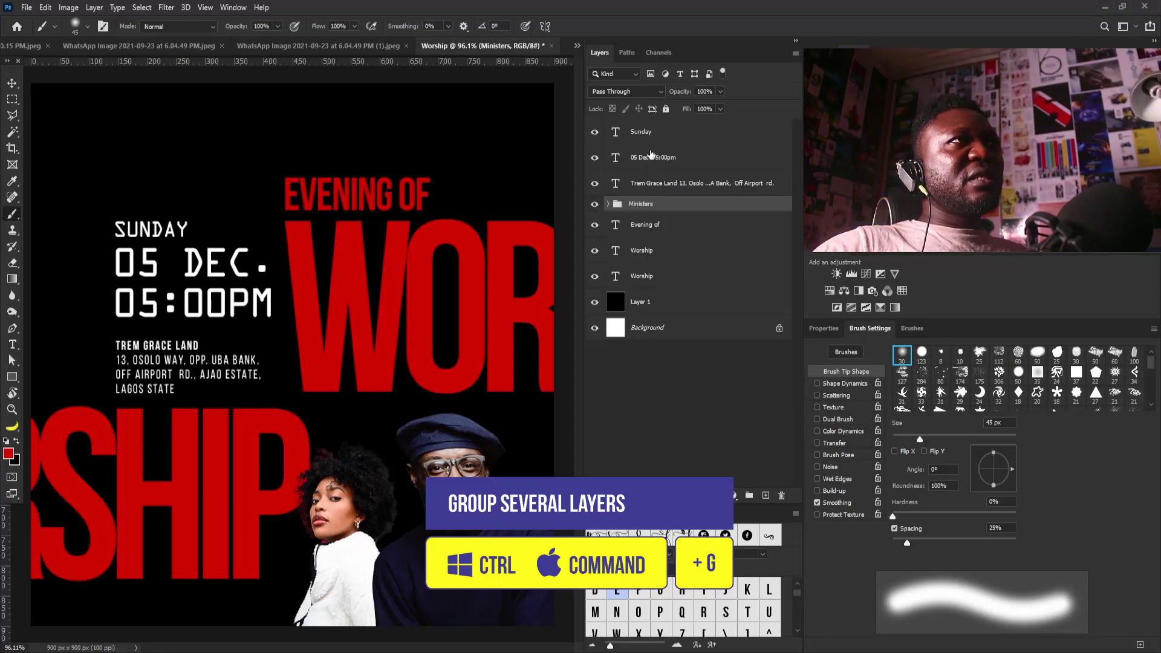
# Group the day, date and time, and venue address text layers and name the group Ad.
pyautogui.hotkey('alt', ']')
pyautogui.hotkey('alt', 'shift', ']')
pyautogui.hotkey('alt', 'shift', ']')
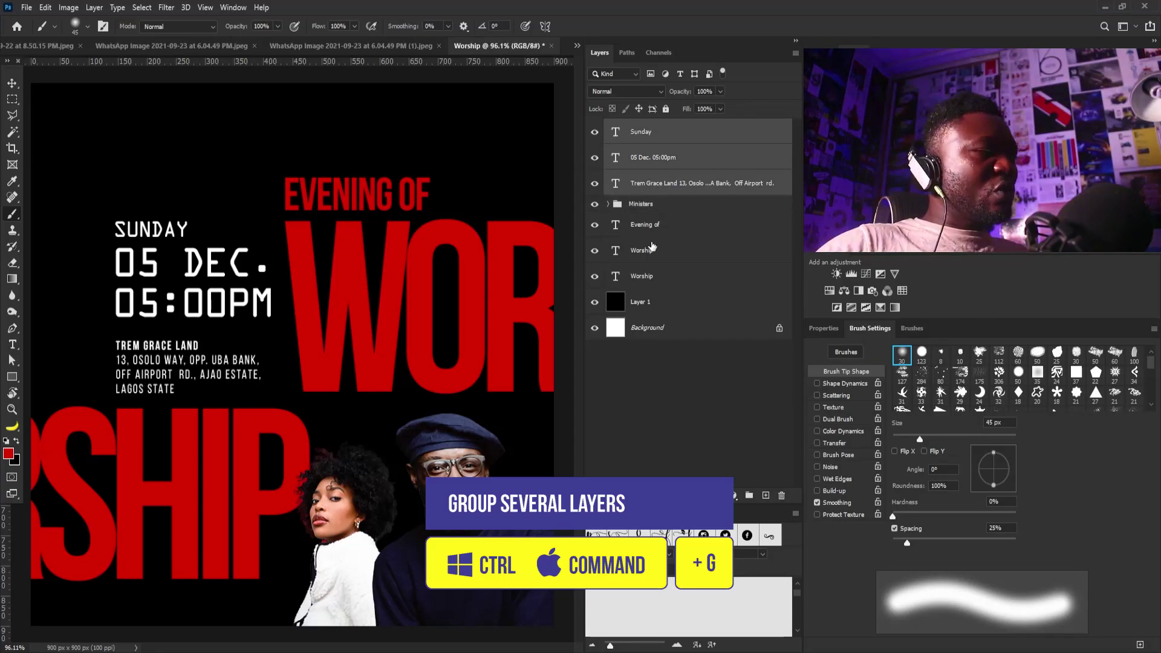
pyautogui.hotkey('ctrl', 'g')
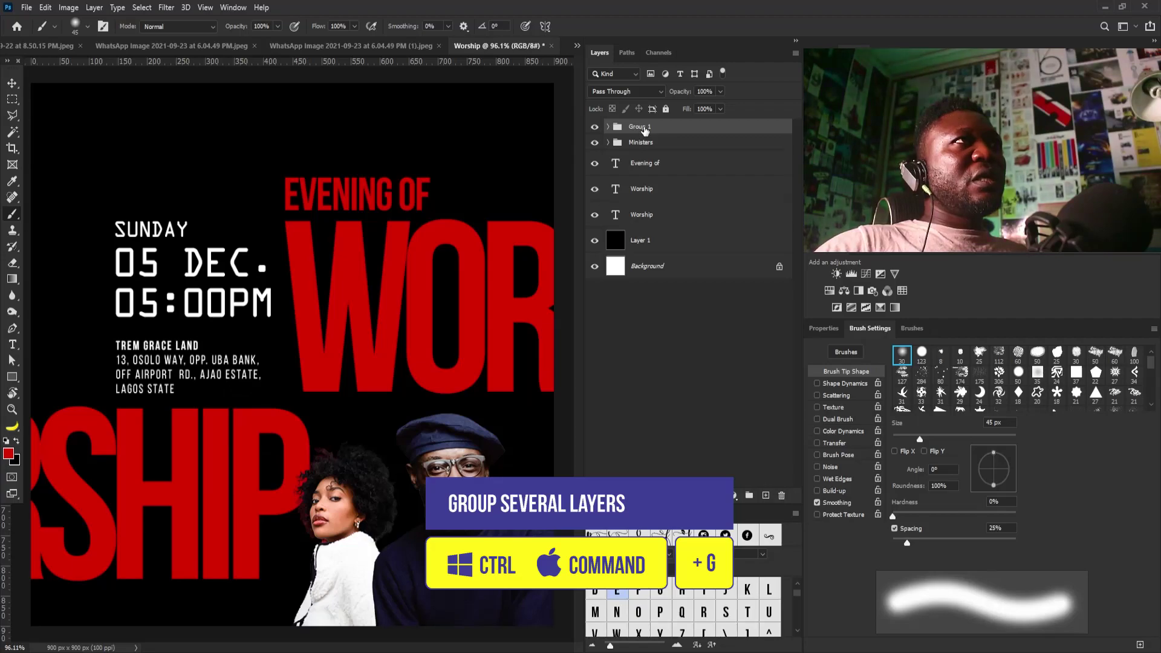
pyautogui.doubleClick(640, 126)
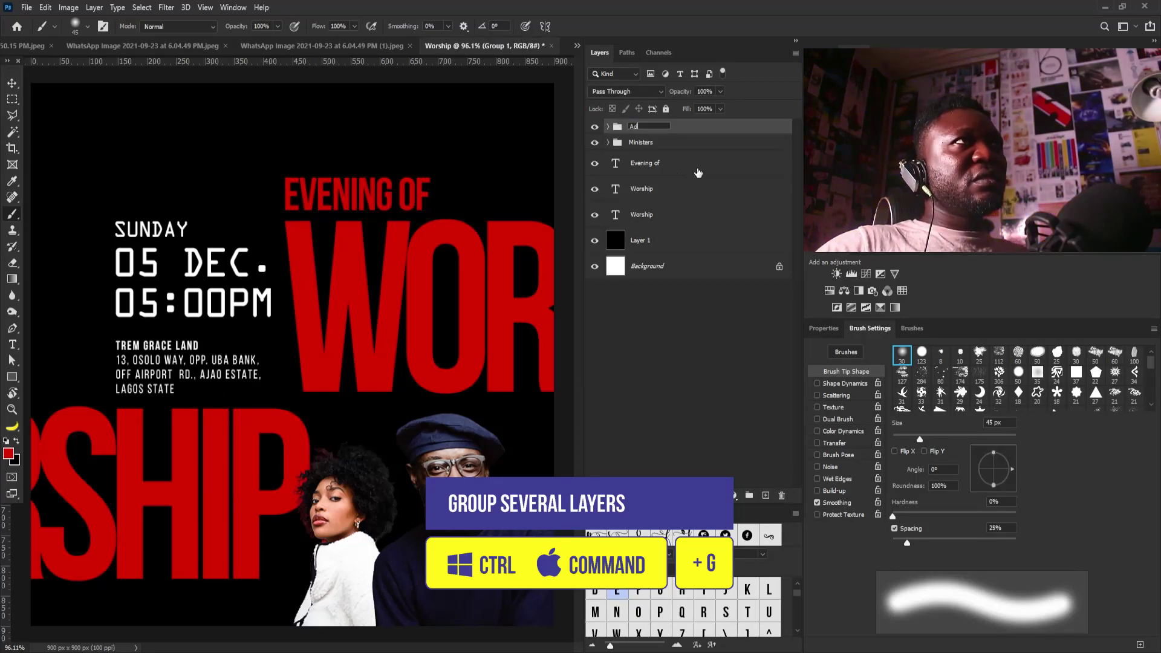
pyautogui.press('Return')
# Group the "Evening of" layer with both Worship text layers and name the group Title.
pyautogui.moveTo(665, 170); pyautogui.dragTo(655, 209)
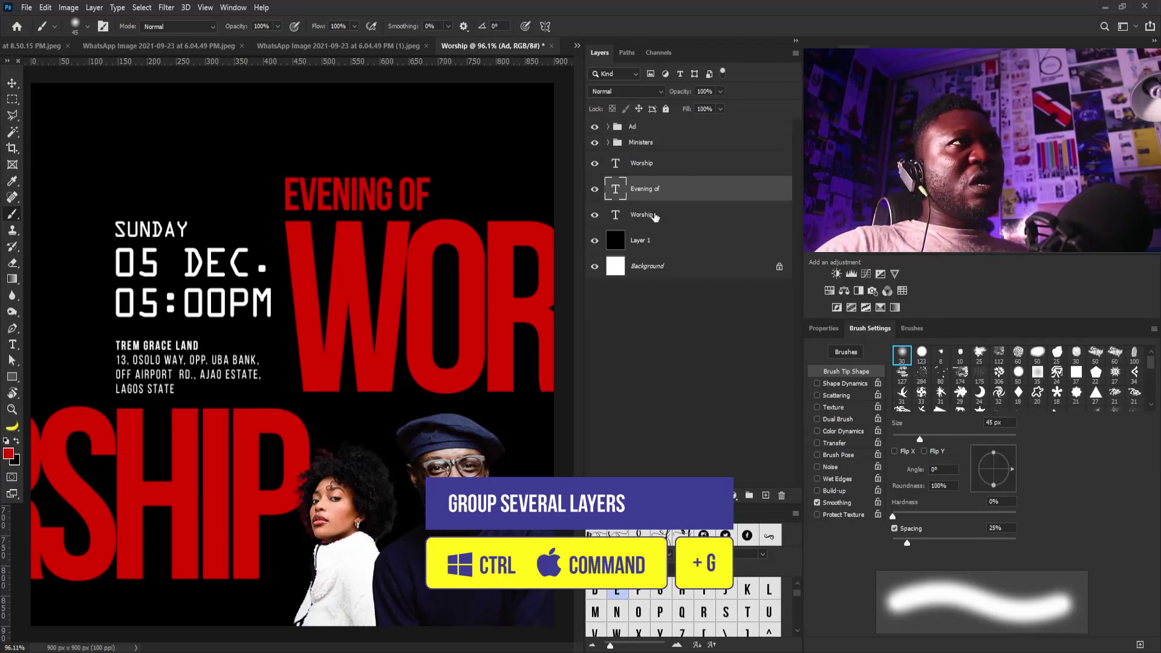
pyautogui.hotkey('alt', 'shift', '[')
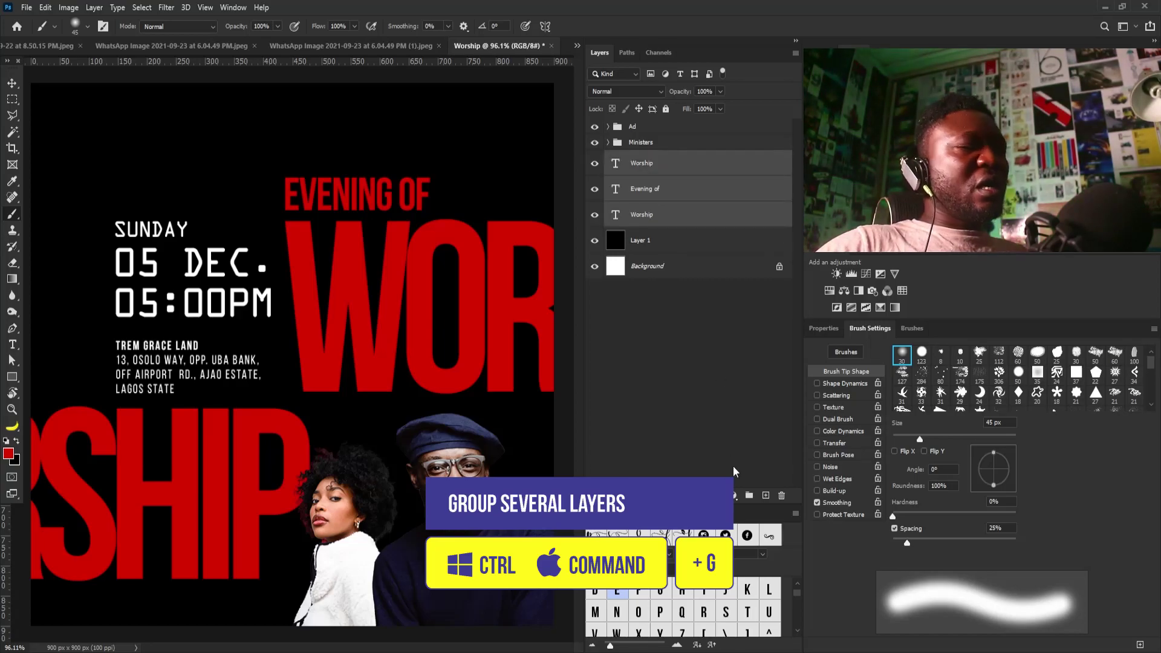
pyautogui.keyDown('shift'); pyautogui.click(643, 169); pyautogui.keyUp('shift')
pyautogui.hotkey('ctrl', 'g')
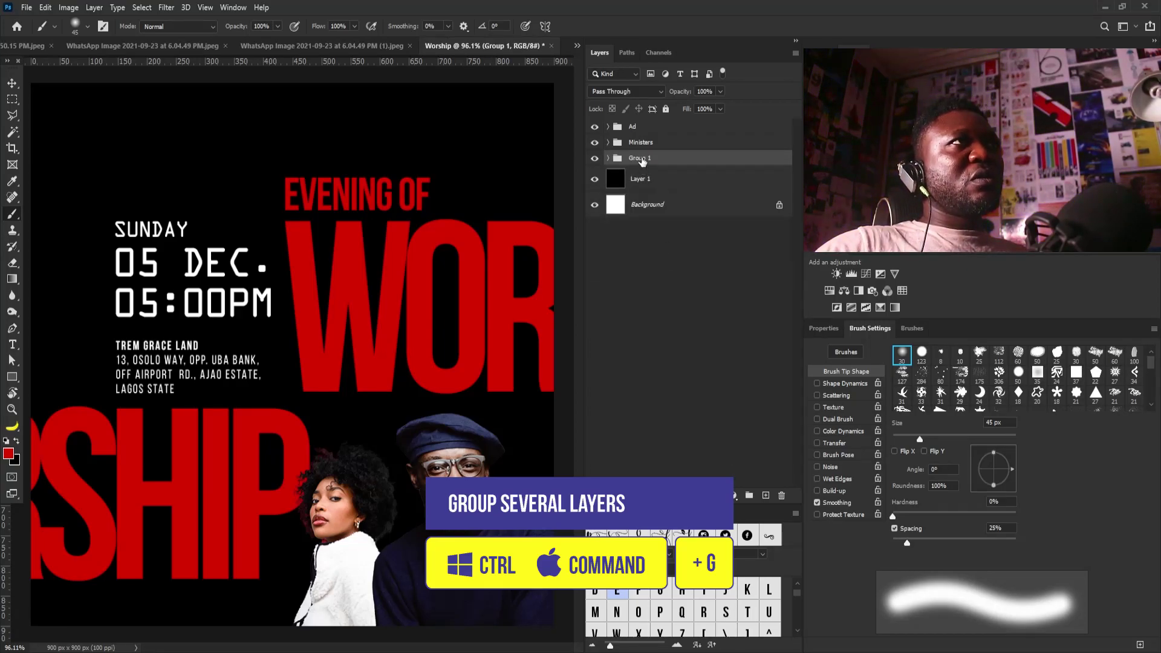
pyautogui.doubleClick(640, 158)
pyautogui.write('Ti')
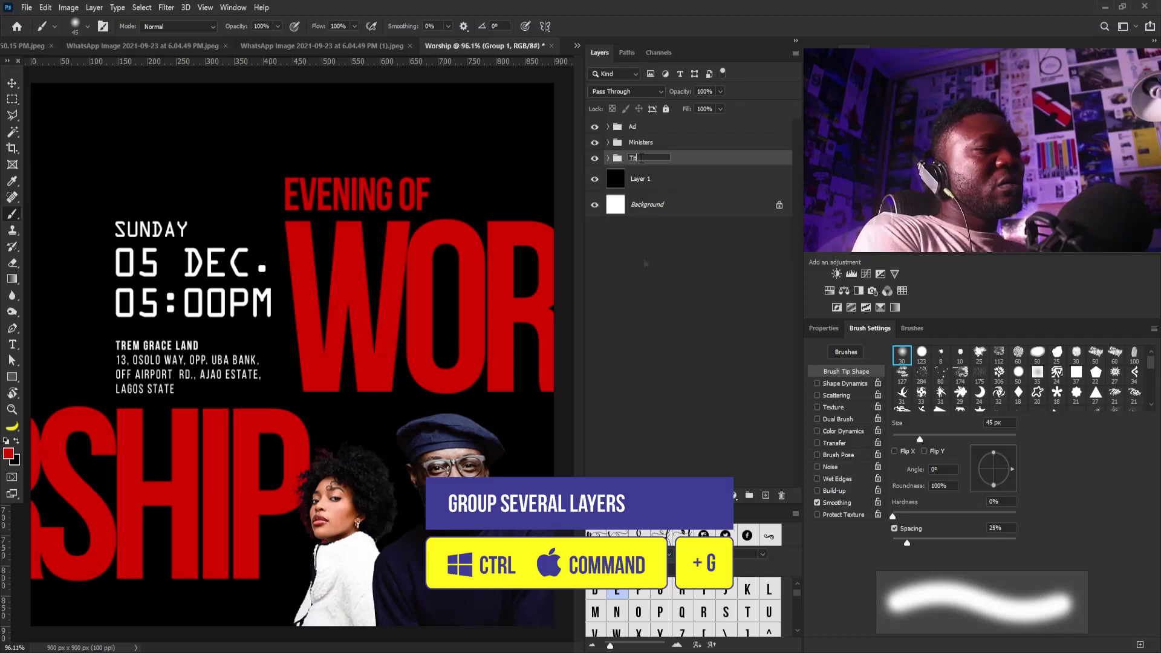
pyautogui.write('tle')
pyautogui.press('Return')
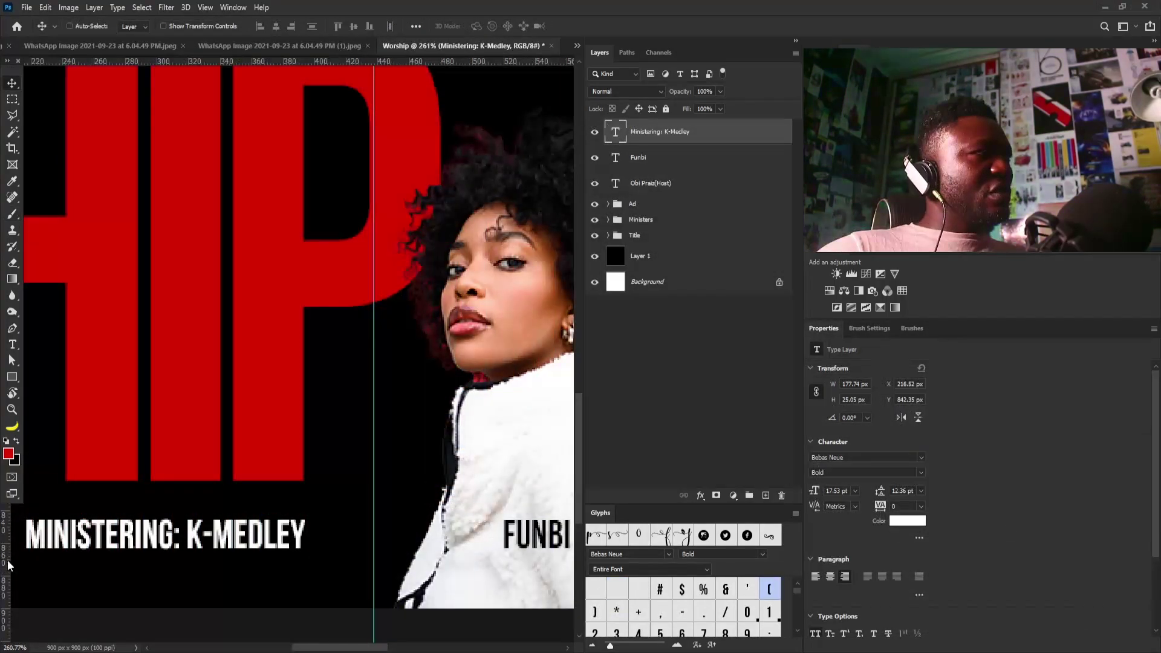
# Place a vertical guide at the end of the ministering name line and recolour its word "Ministering:" grey, #a5a5a5.
pyautogui.moveTo(8, 565); pyautogui.dragTo(306, 433)
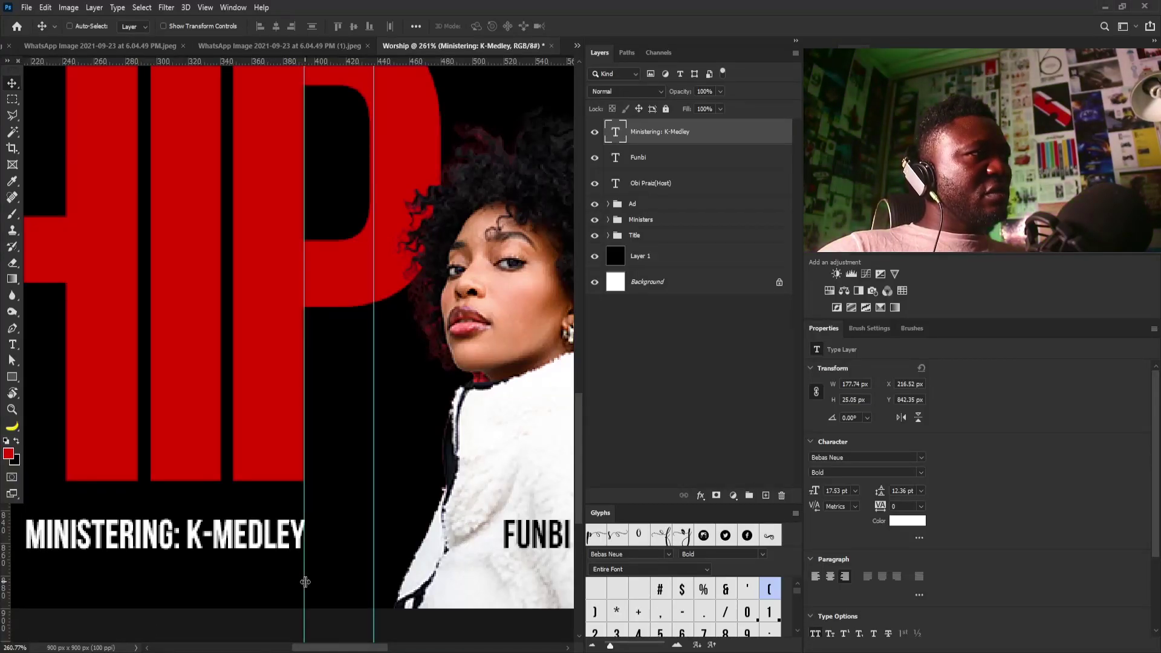
pyautogui.scroll(-3, 254, 437)
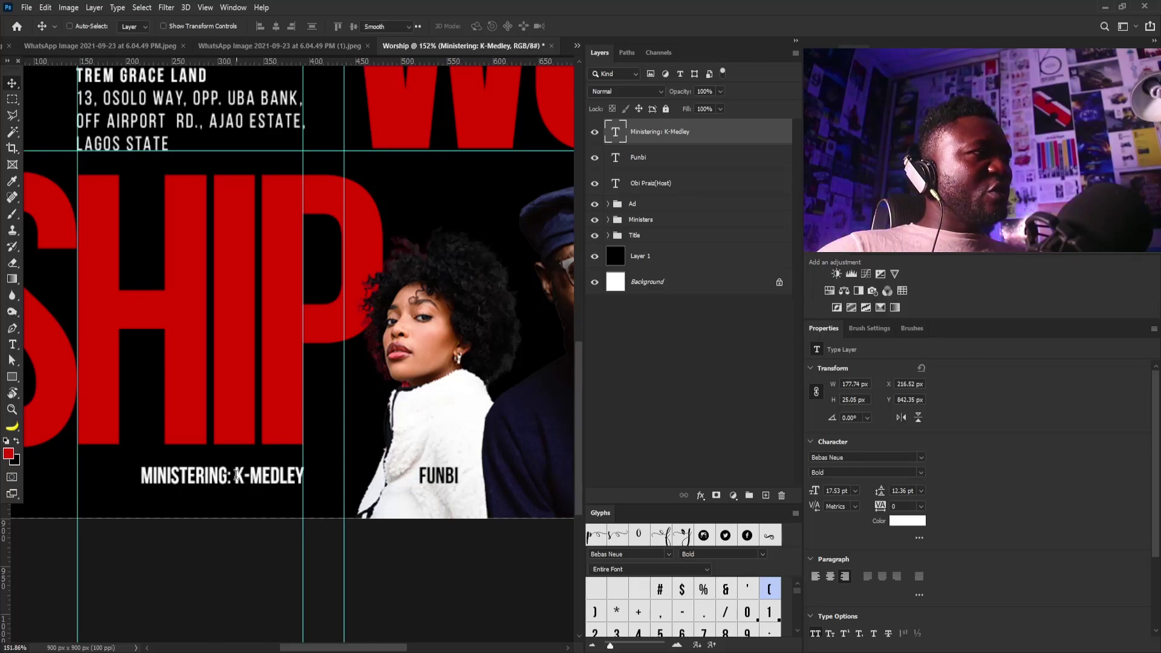
pyautogui.doubleClick(236, 475)
pyautogui.click(229, 474)
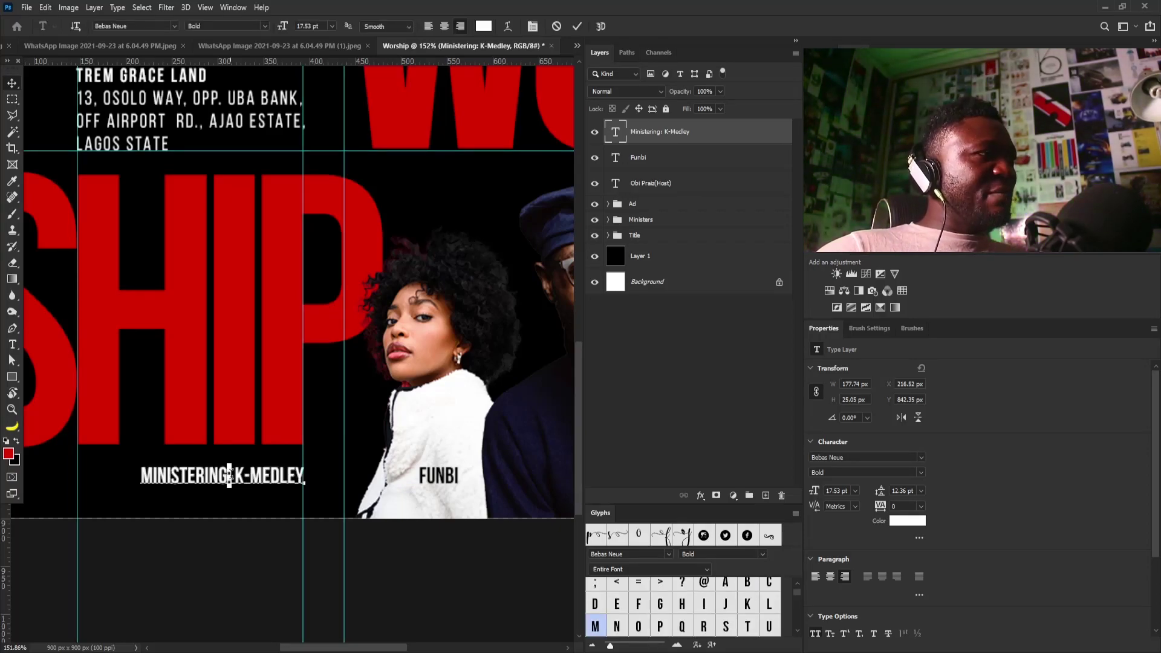
pyautogui.moveTo(231, 475); pyautogui.dragTo(158, 474)
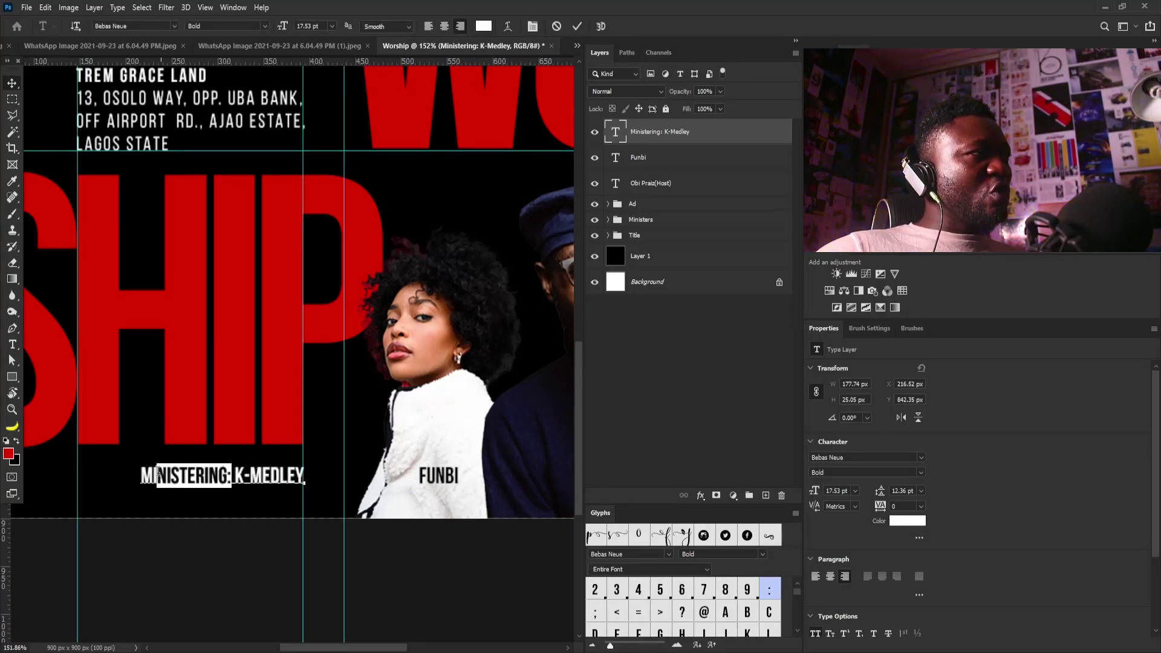
pyautogui.click(901, 521)
pyautogui.click(550, 326)
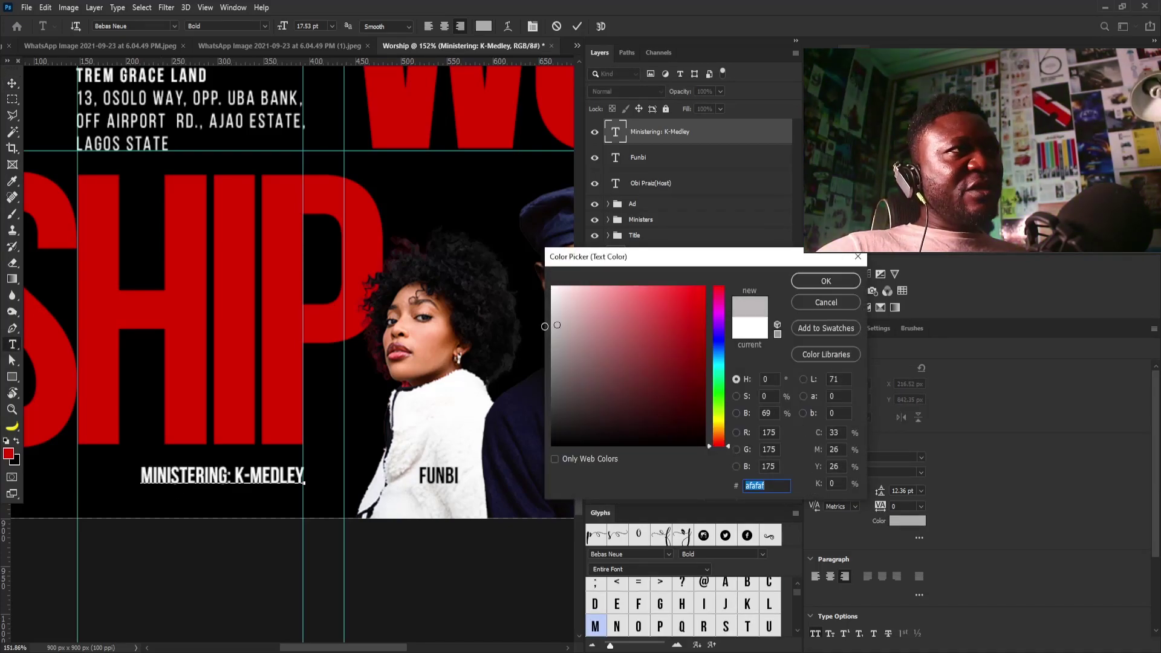
pyautogui.moveTo(545, 326); pyautogui.dragTo(552, 342)
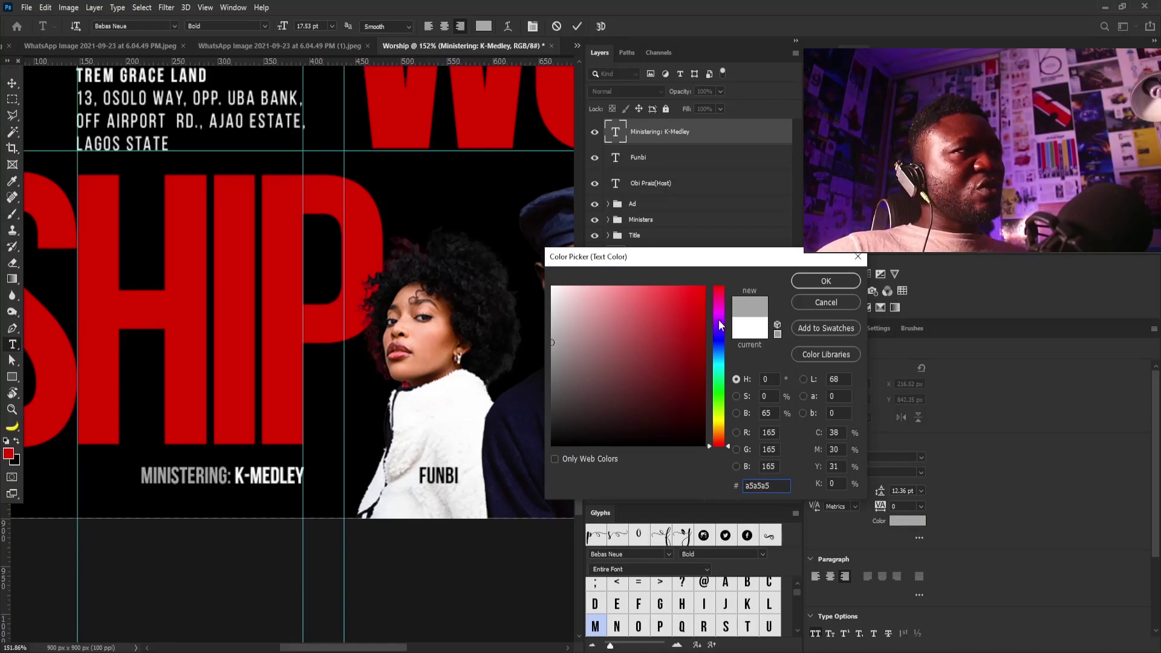
pyautogui.click(816, 282)
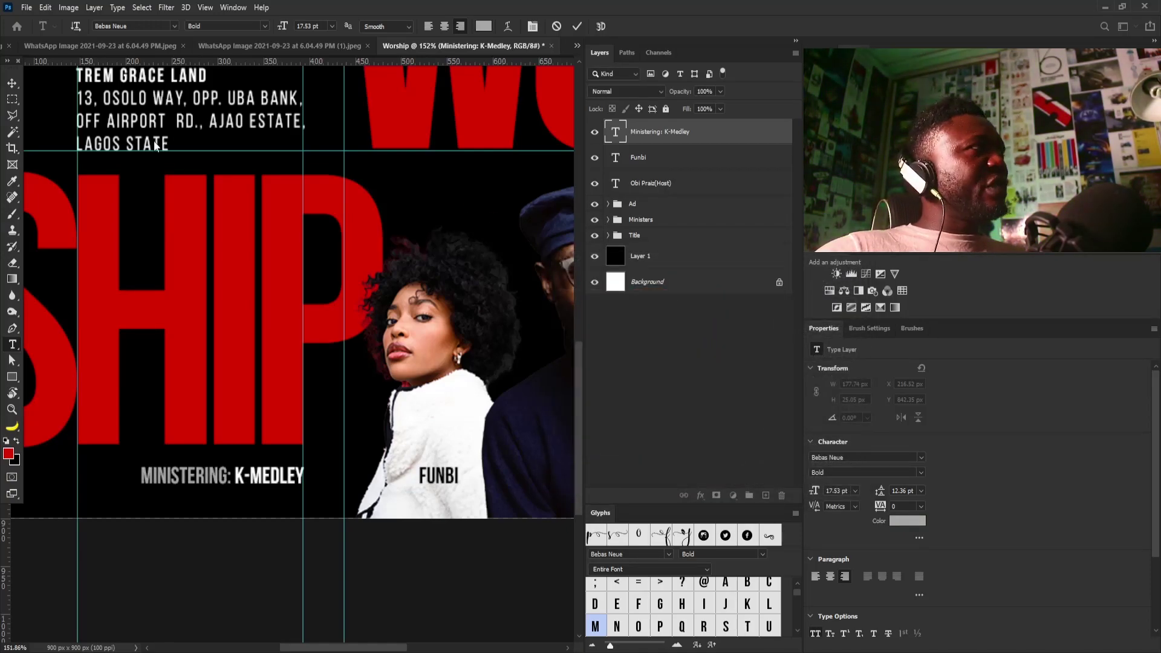
pyautogui.click(12, 85)
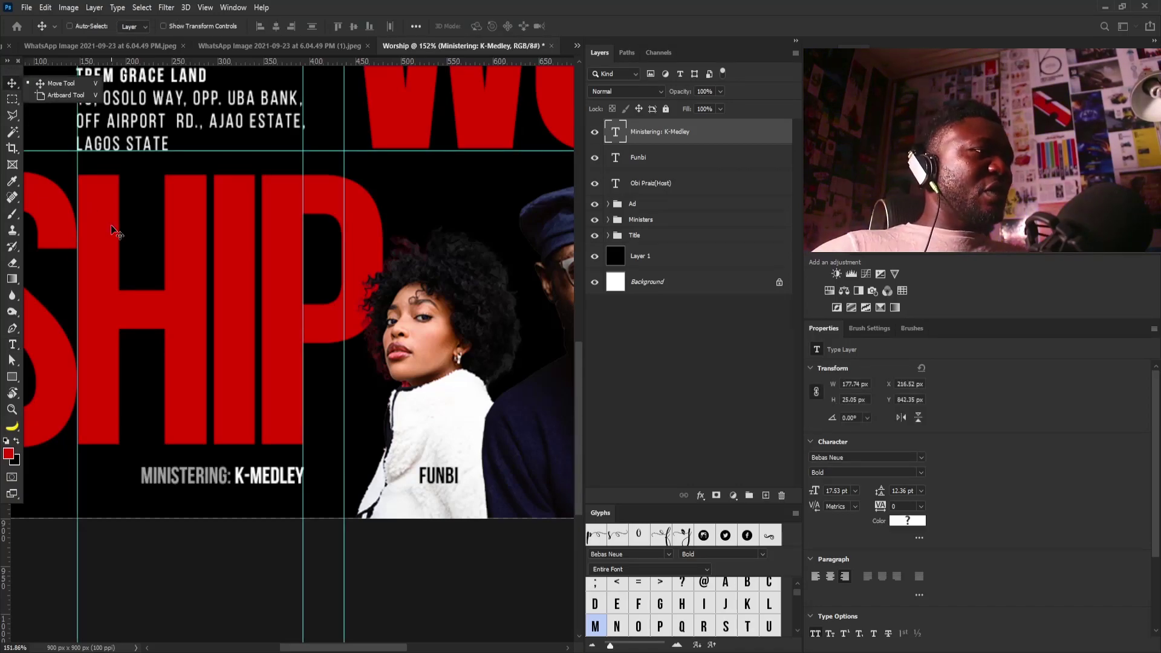
# Draw a 17 by 17 px square shape over the M of "Ministering:", matching the text height.
pyautogui.scroll(-3, 277, 372)
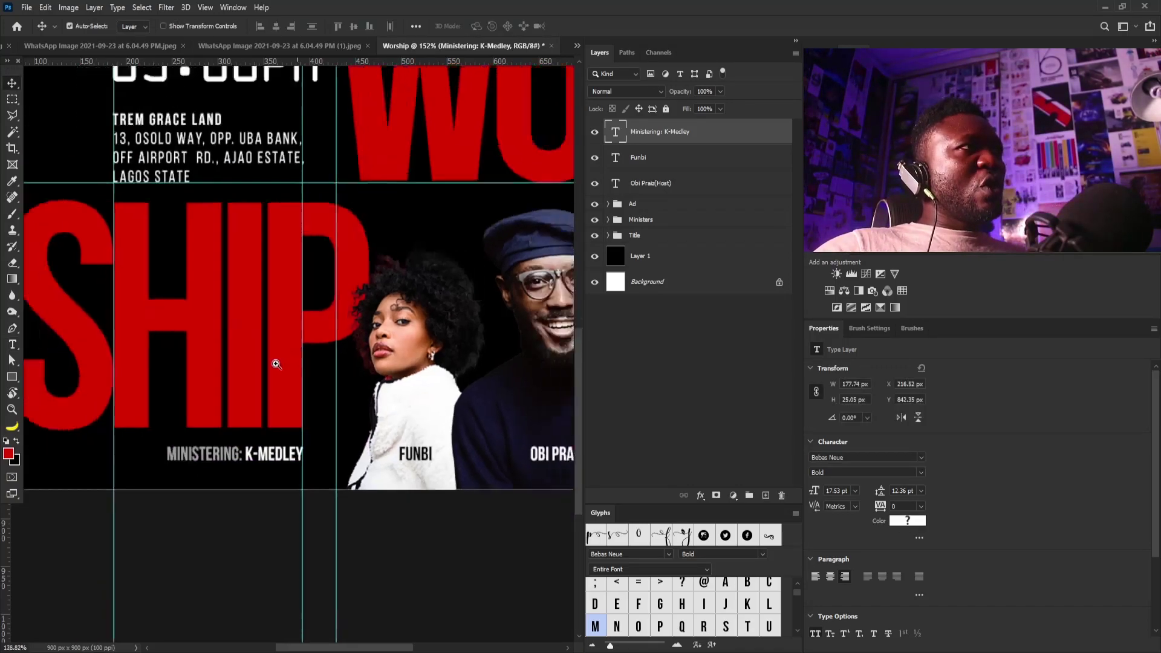
pyautogui.press('ctrl')
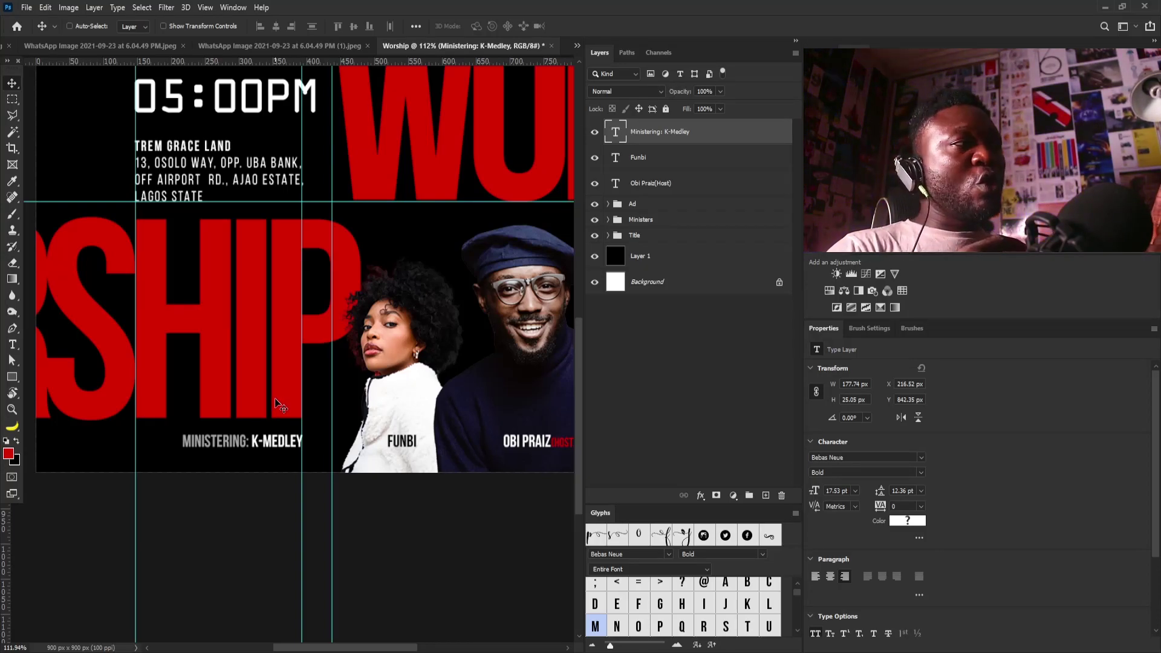
pyautogui.rightClick(12, 382)
pyautogui.click(54, 383)
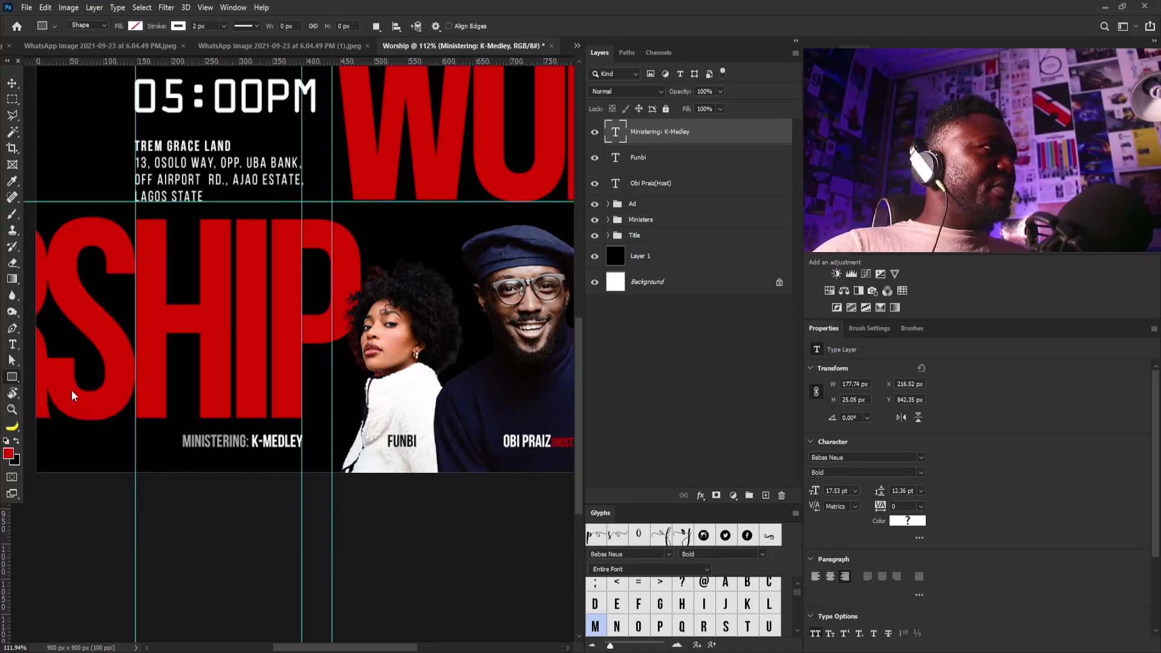
pyautogui.scroll(5, 159, 436)
pyautogui.moveTo(238, 430); pyautogui.dragTo(277, 472)
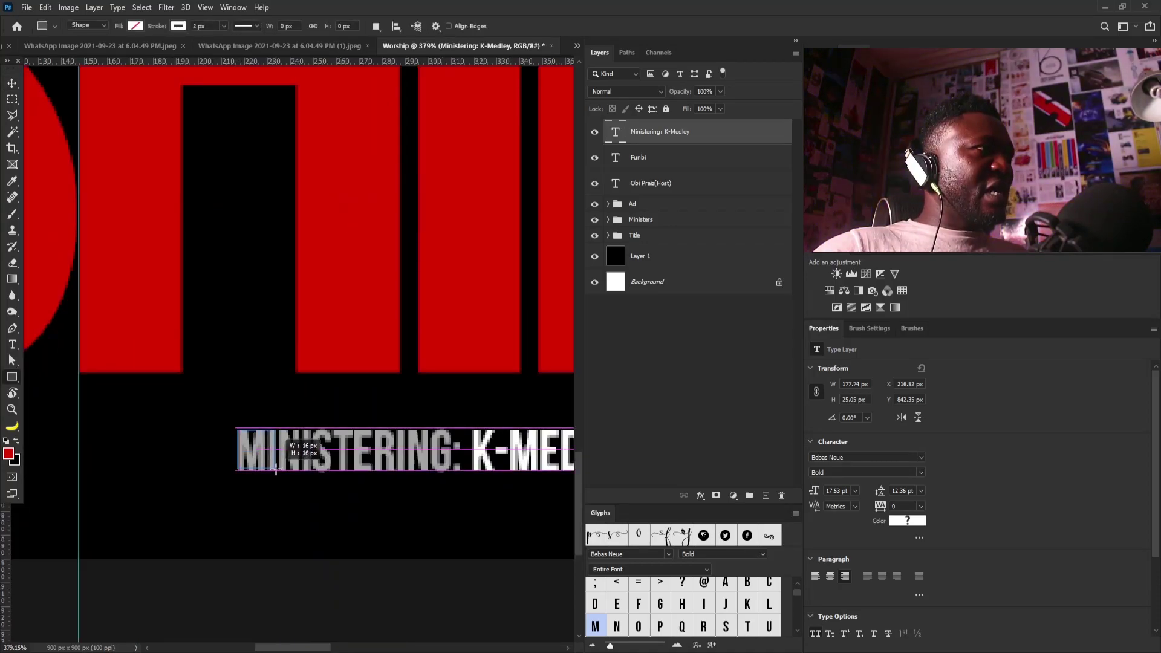
# Give the small square a red fill and remove its stroke.
pyautogui.click(136, 27)
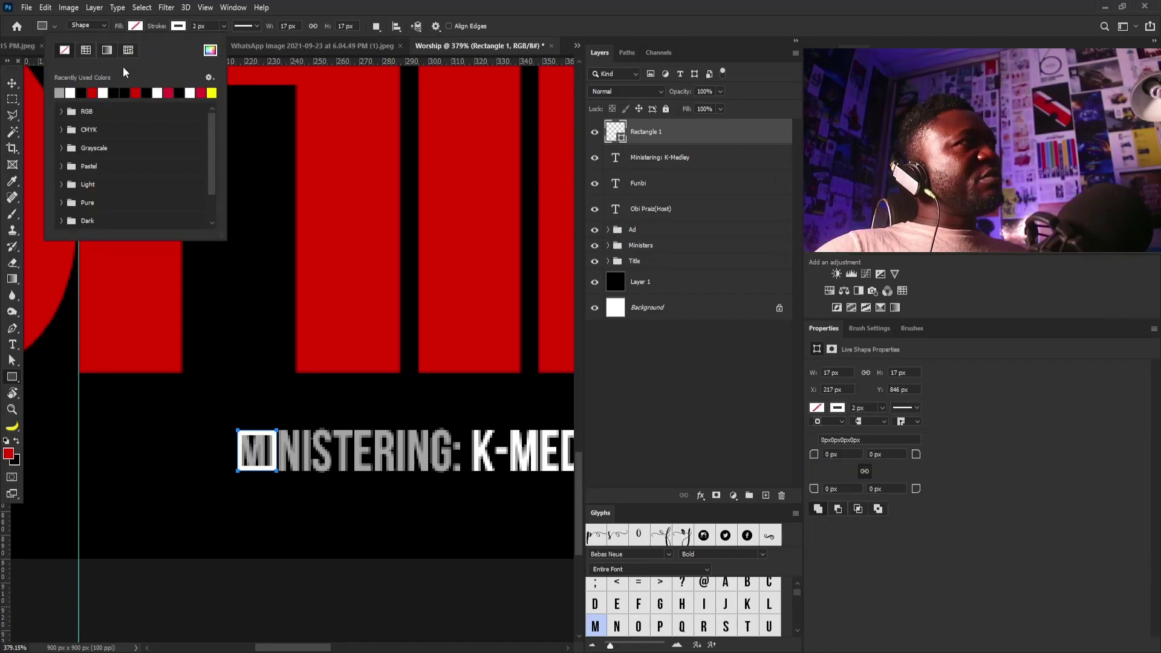
pyautogui.click(96, 93)
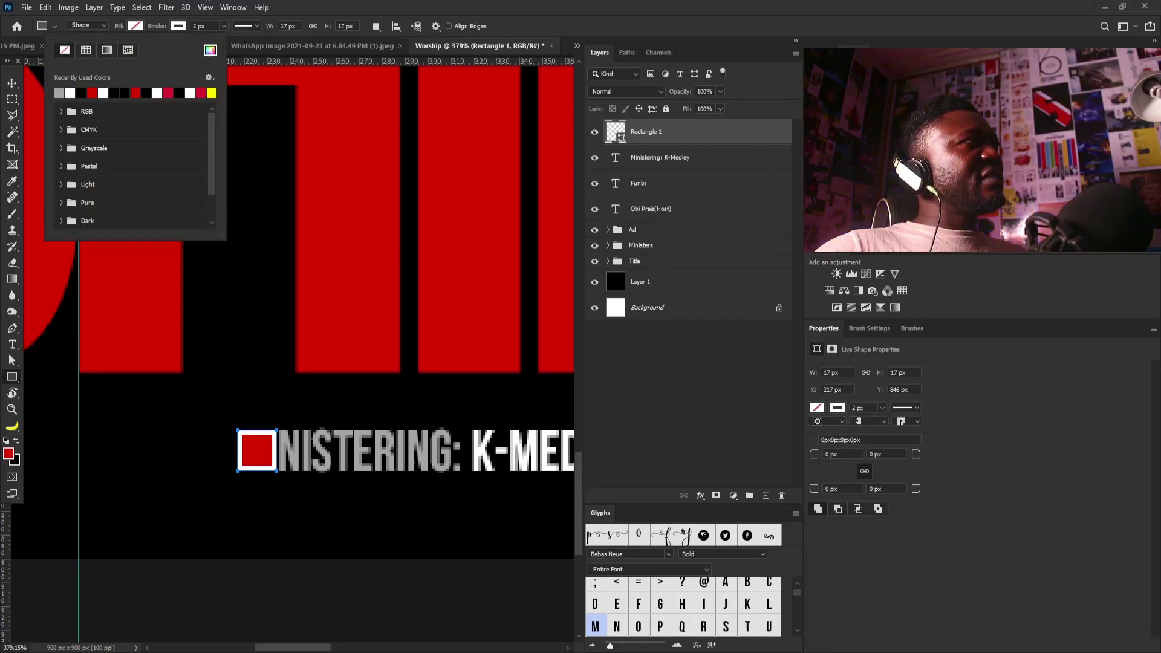
pyautogui.click(178, 27)
pyautogui.click(108, 51)
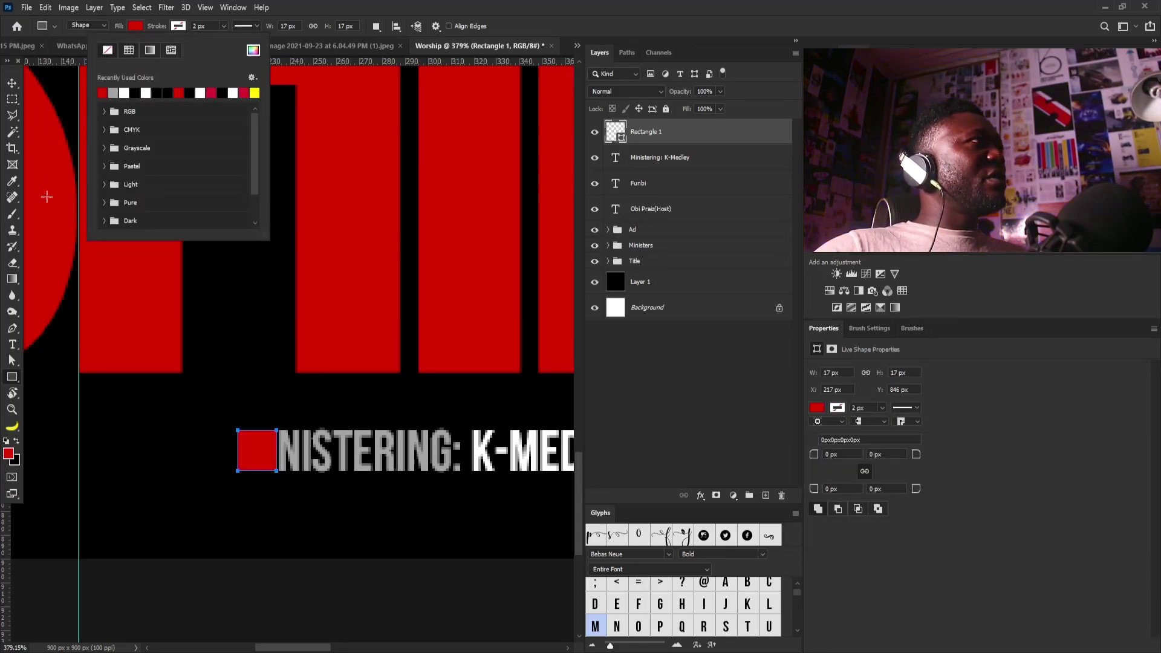
pyautogui.click(210, 450)
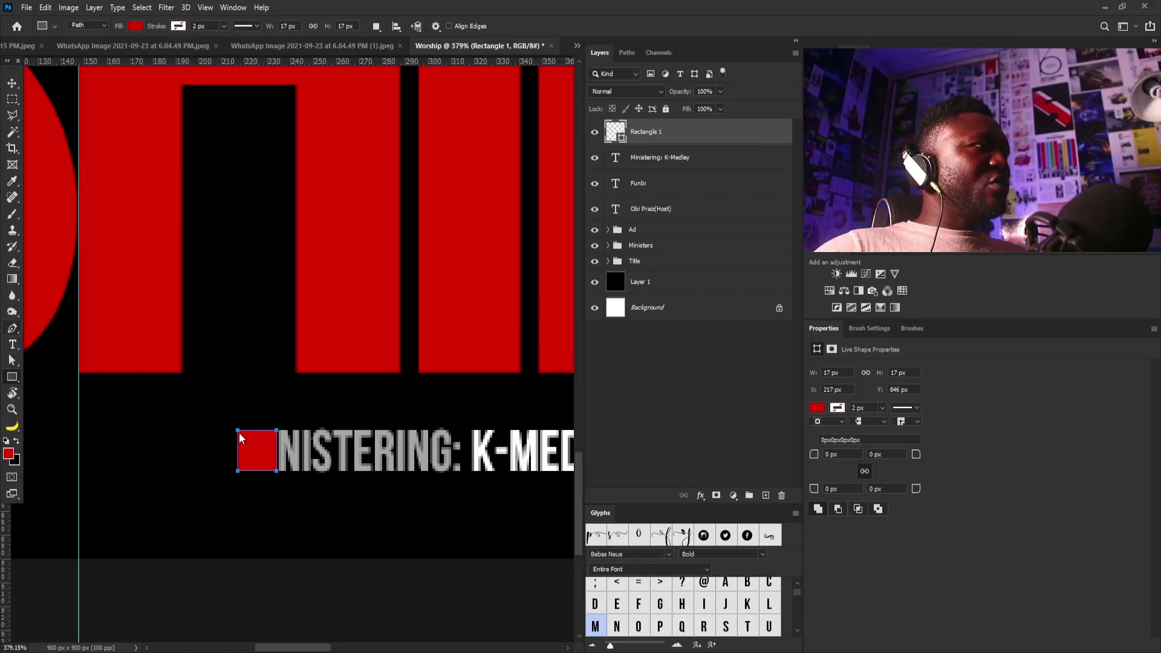
# Delete the square's upper-left anchor point to form a triangle and move it just before "Ministering:" on the same line.
pyautogui.rightClick(12, 328)
pyautogui.click(61, 327)
pyautogui.click(237, 430)
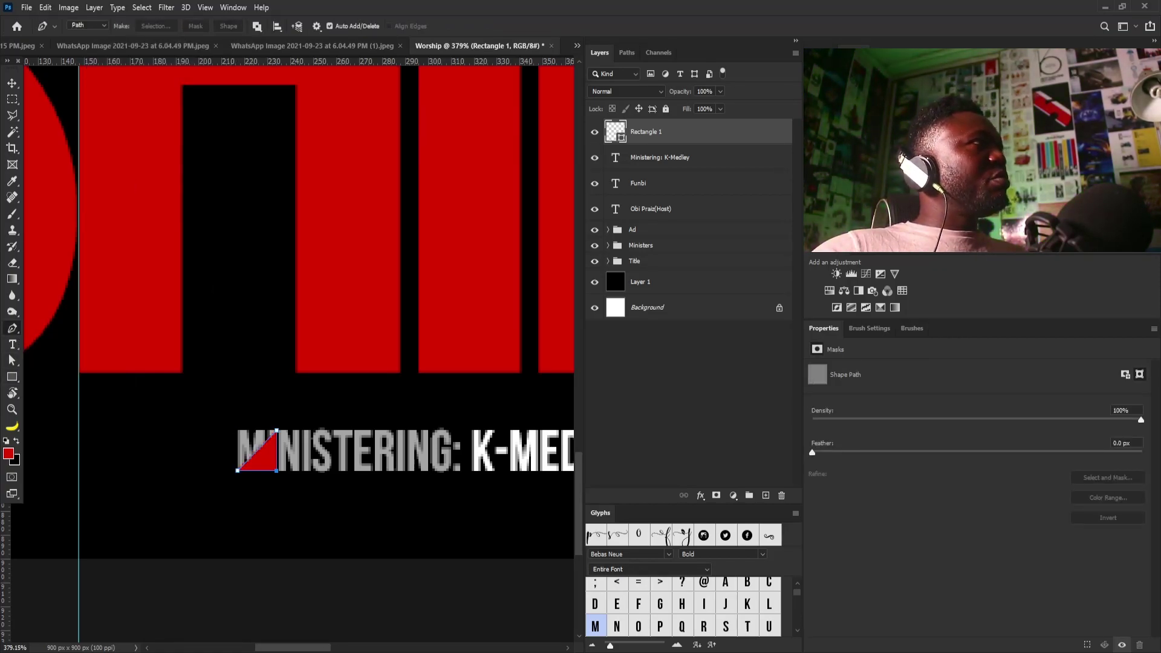
pyautogui.press('v')
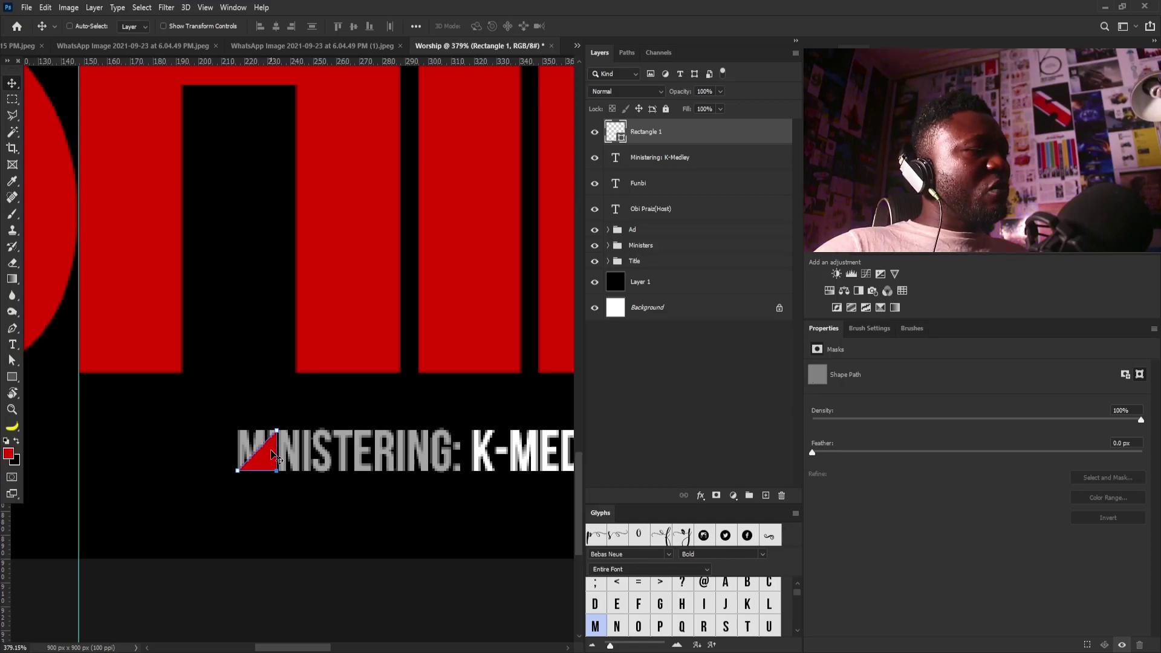
pyautogui.moveTo(272, 457); pyautogui.dragTo(208, 463)
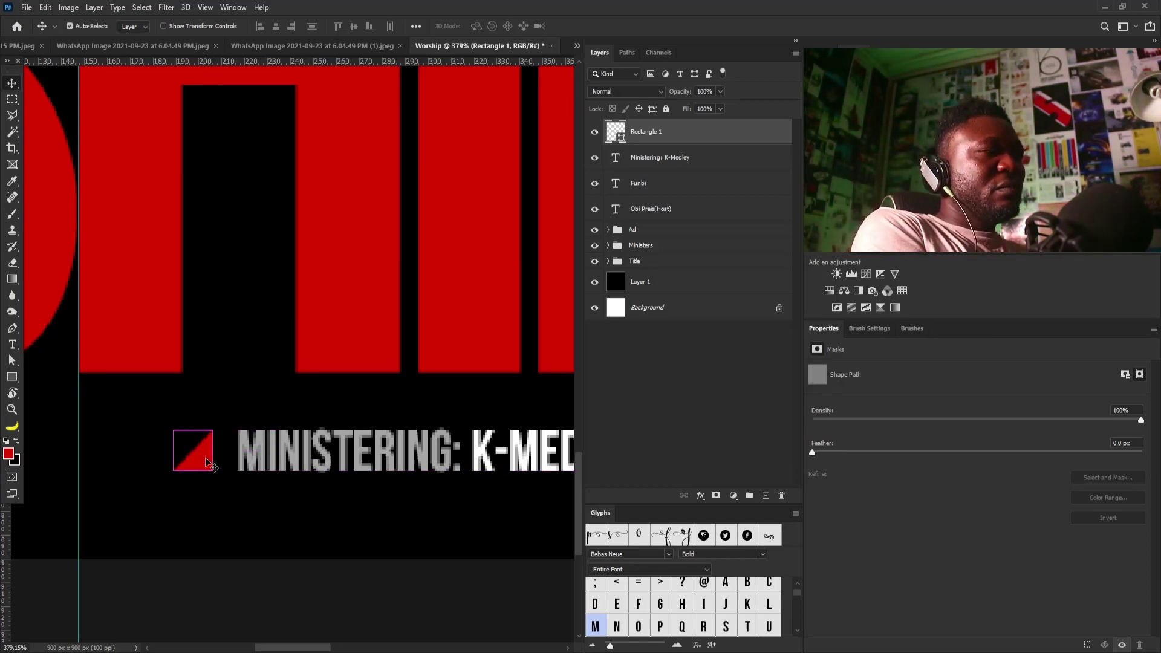
# Duplicate the red triangle onto a new layer.
pyautogui.hotkey('ctrl', '-')
pyautogui.hotkey('ctrl', '-')
pyautogui.hotkey('ctrl', '-')
pyautogui.hotkey('ctrl', '-')
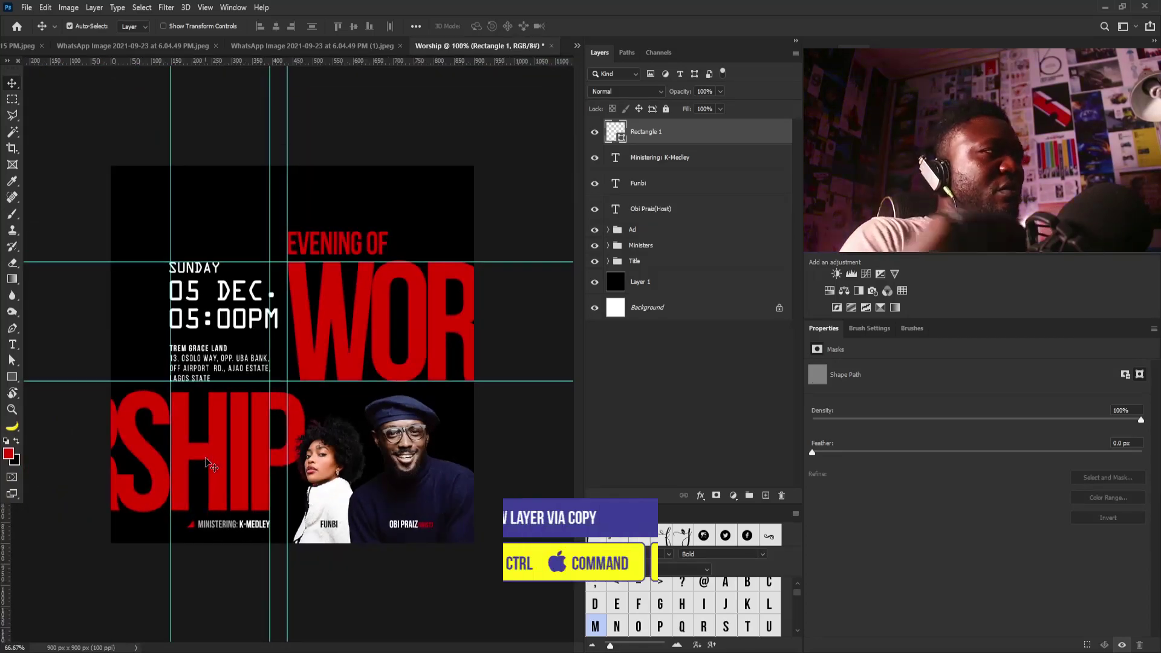
pyautogui.hotkey('ctrl', 'j')
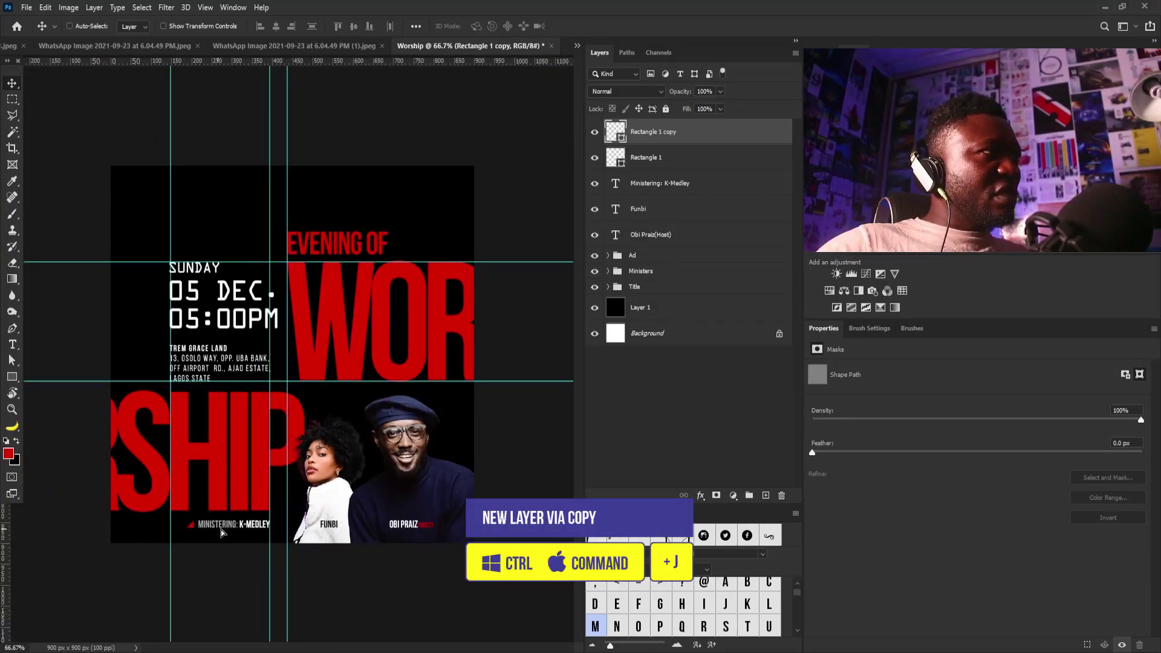
# Place red triangle copies just before the other two minister names along the flyer's bottom text line.
pyautogui.moveTo(221, 532); pyautogui.dragTo(416, 528)
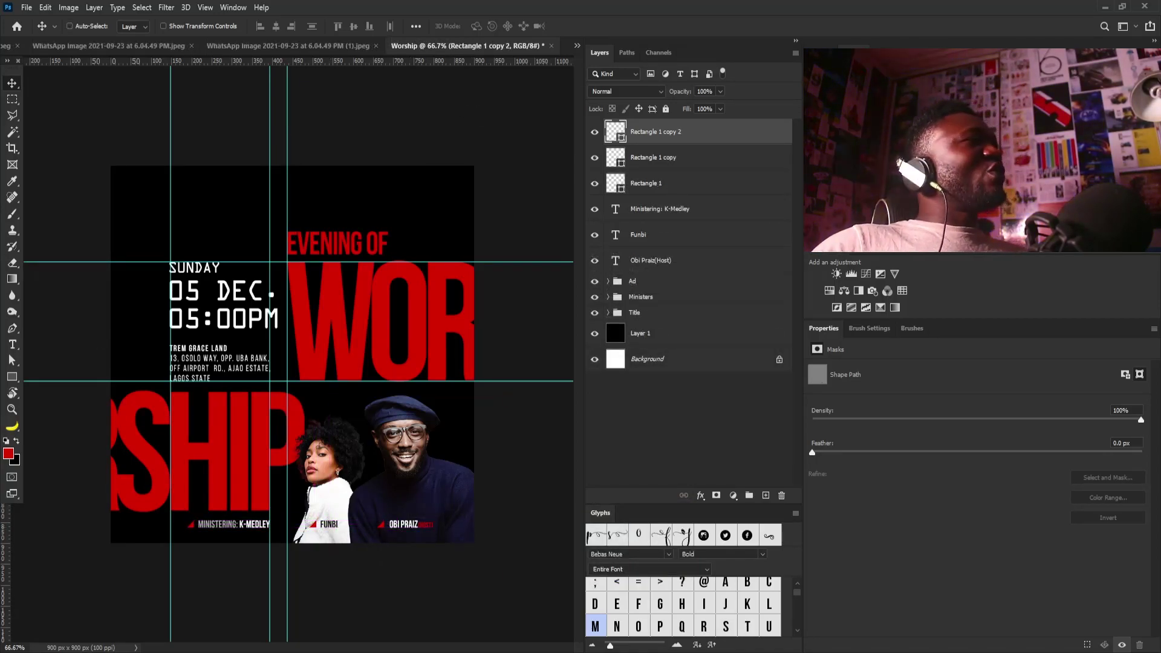
# Add a Black & White adjustment above the background layers and lower the two crowd photo layers to 50% opacity.
pyautogui.click(664, 344)
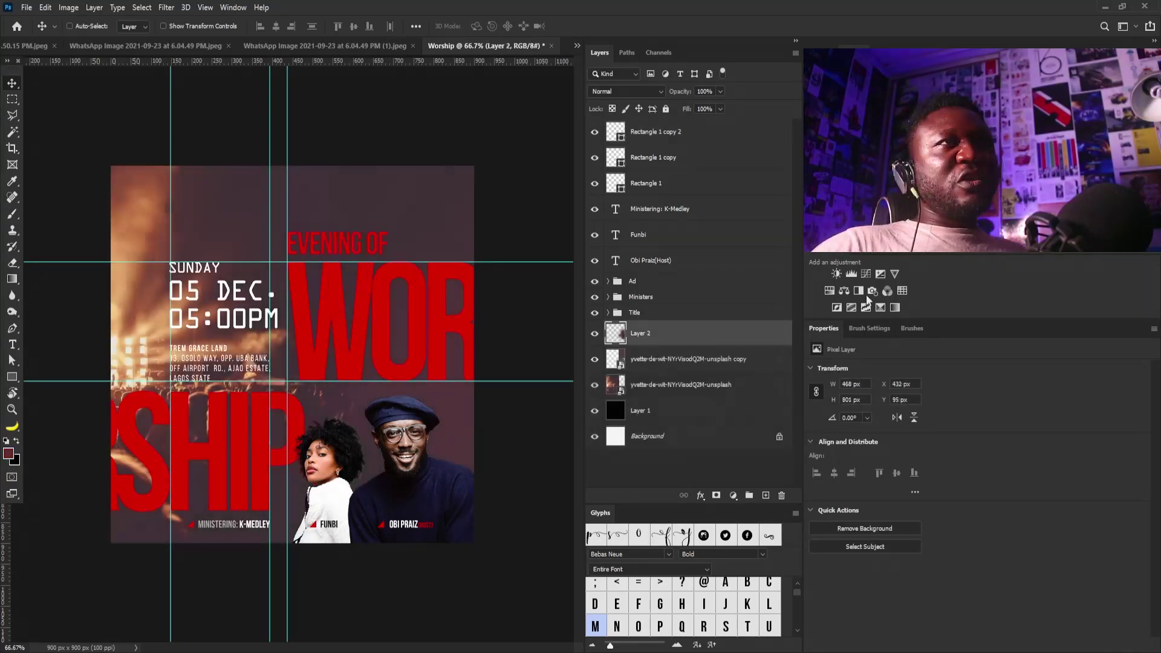
pyautogui.click(859, 291)
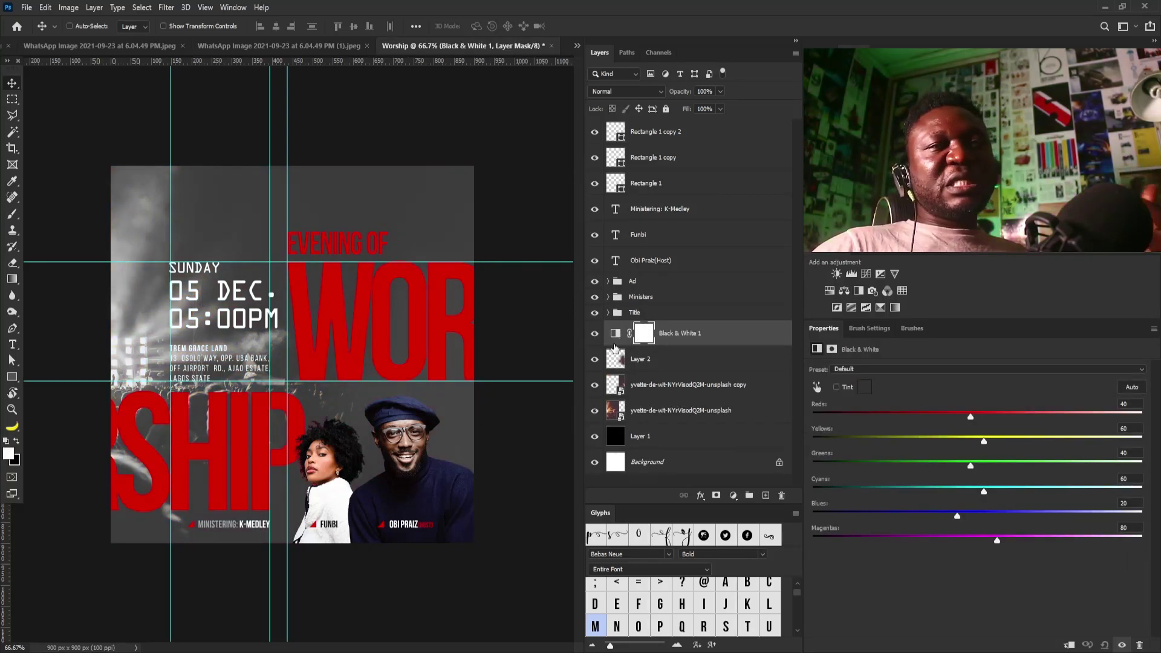
pyautogui.click(648, 368)
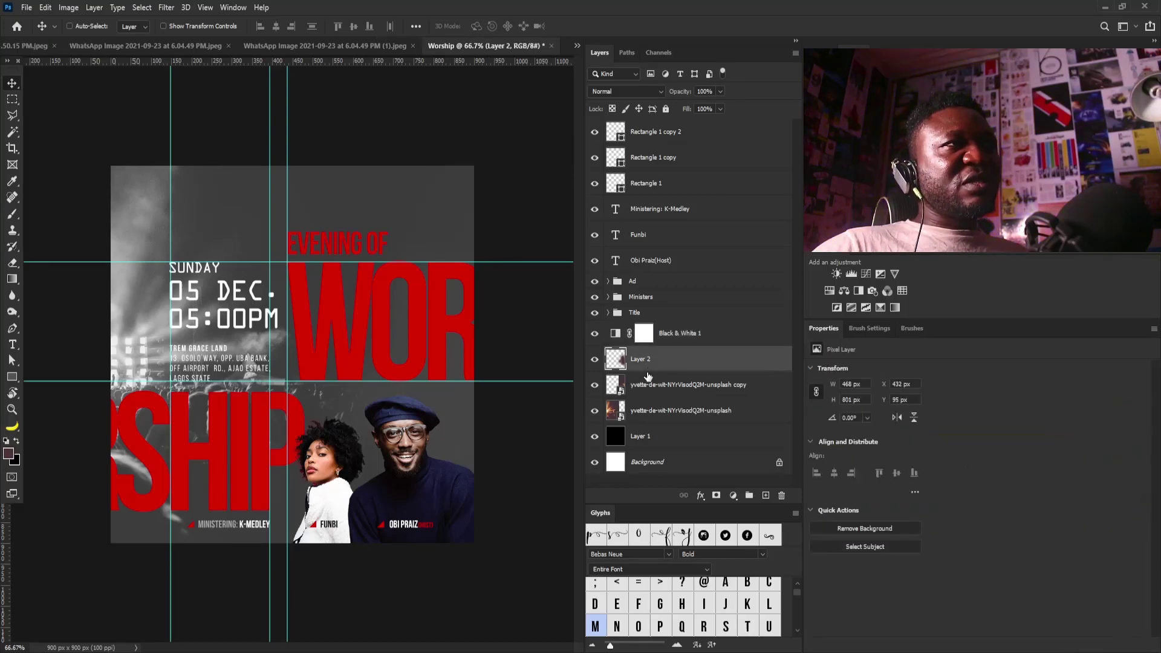
pyautogui.click(648, 385)
pyautogui.keyDown('shift'); pyautogui.click(647, 412); pyautogui.keyUp('shift')
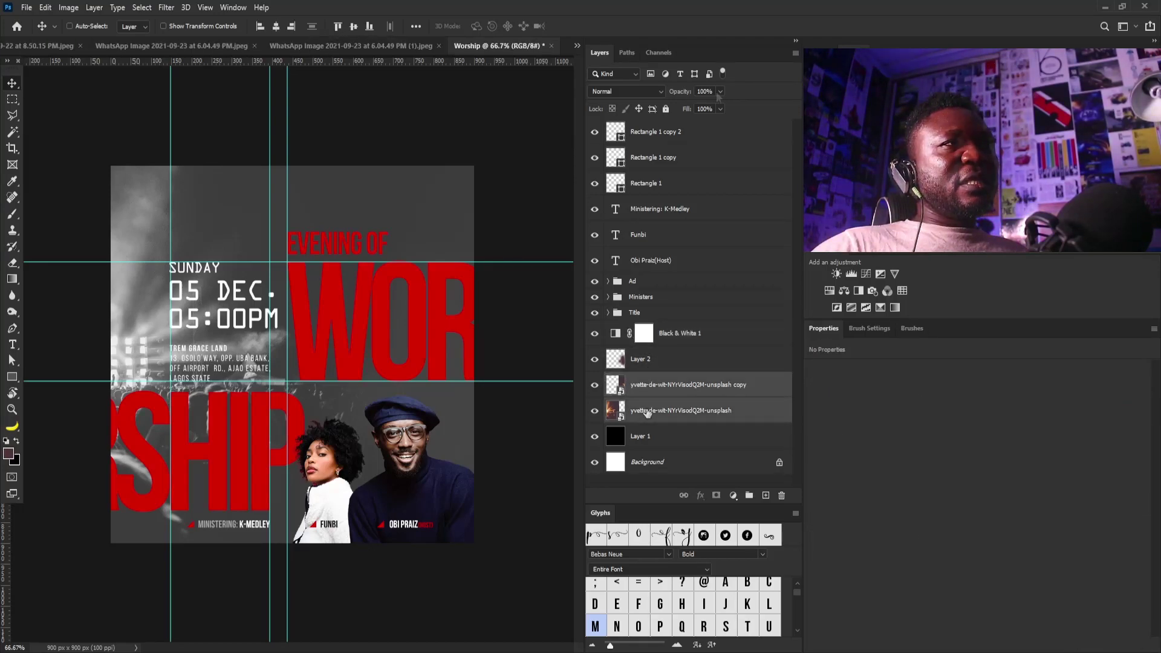
pyautogui.click(719, 92)
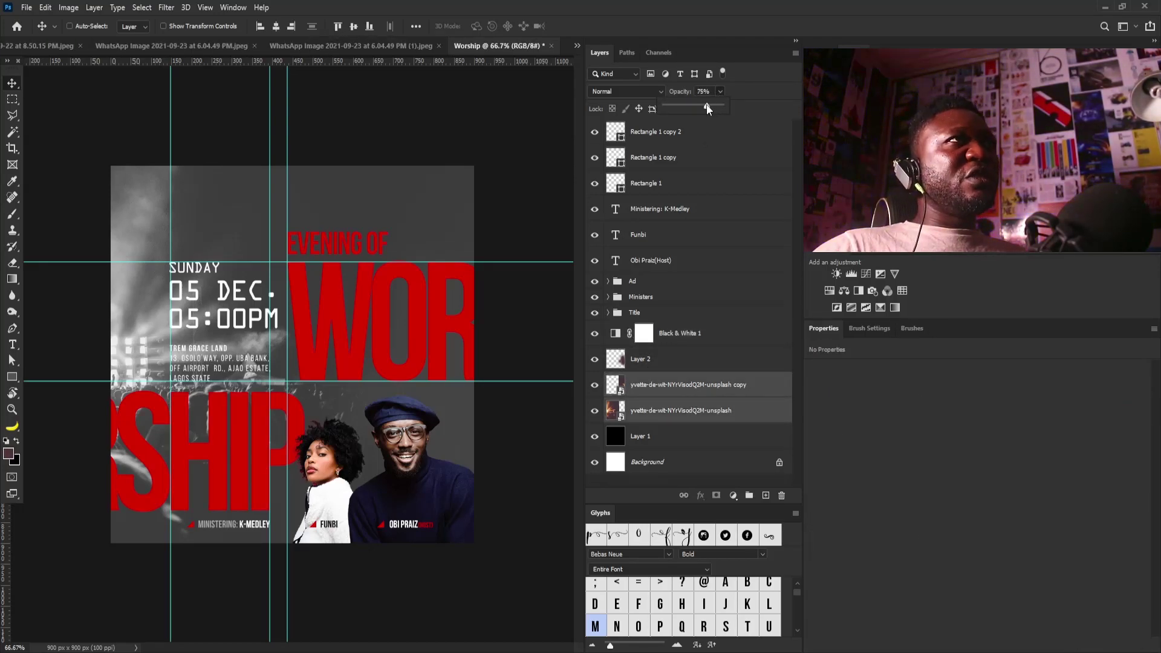
pyautogui.moveTo(708, 108); pyautogui.dragTo(704, 108)
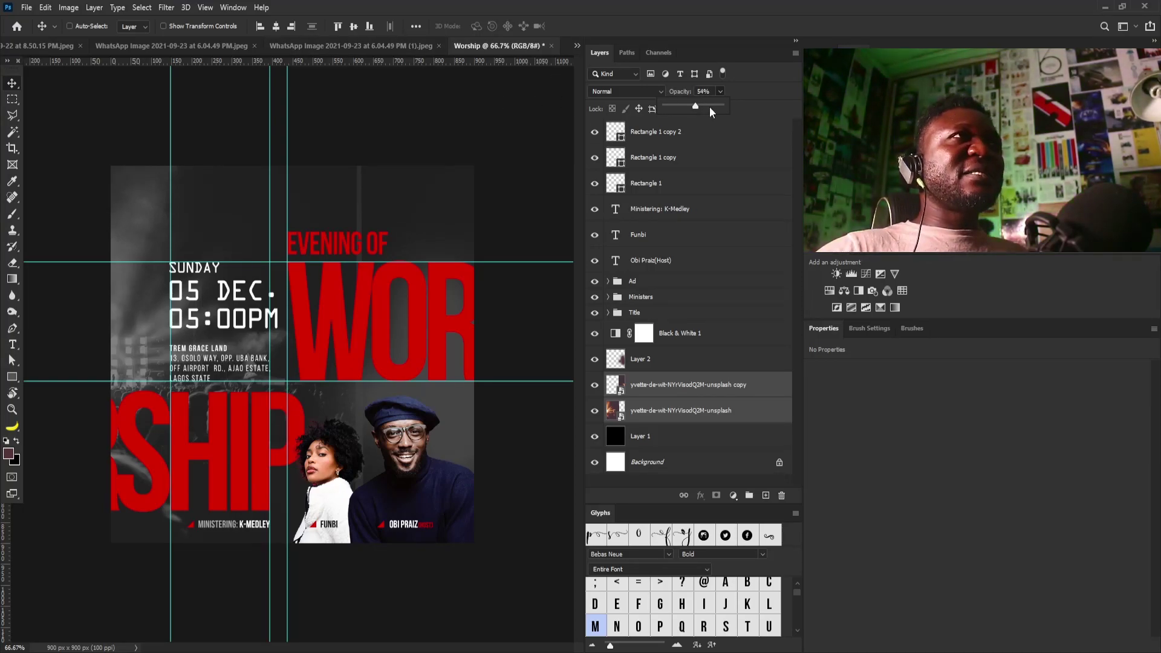
pyautogui.moveTo(696, 106); pyautogui.dragTo(693, 106)
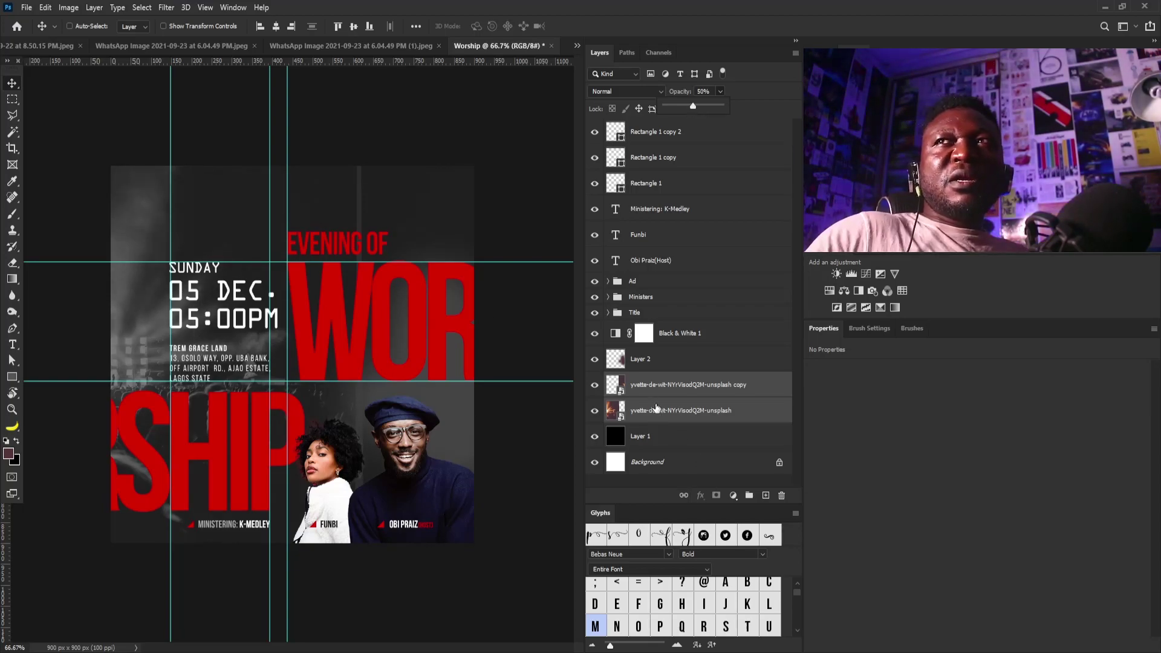
# Create a layer named Noise above Layer 2 in Soft Light mode, filled with the 50% gray neutral color.
pyautogui.click(719, 363)
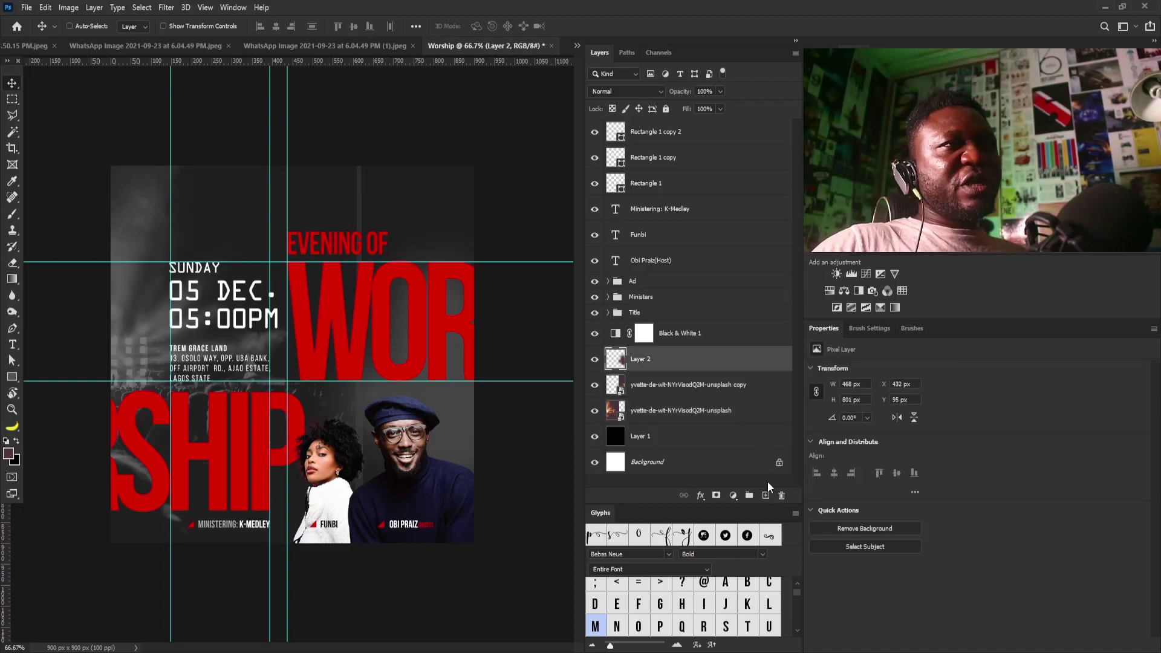
pyautogui.keyDown('alt'); pyautogui.click(767, 496); pyautogui.keyUp('alt')
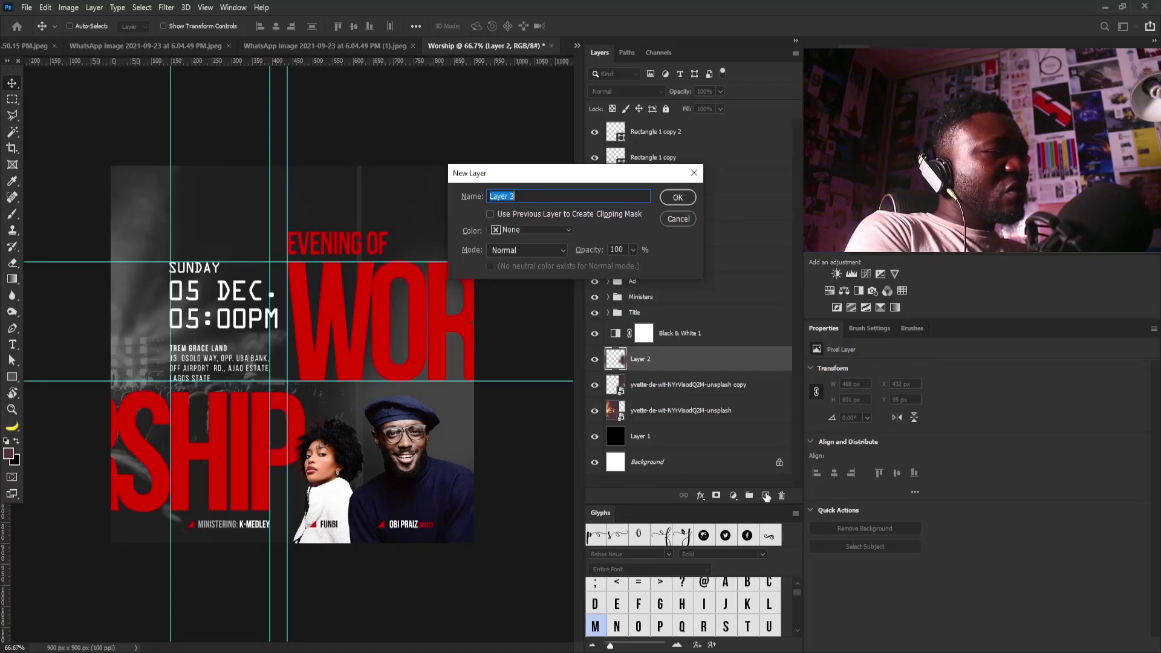
pyautogui.write('Noise')
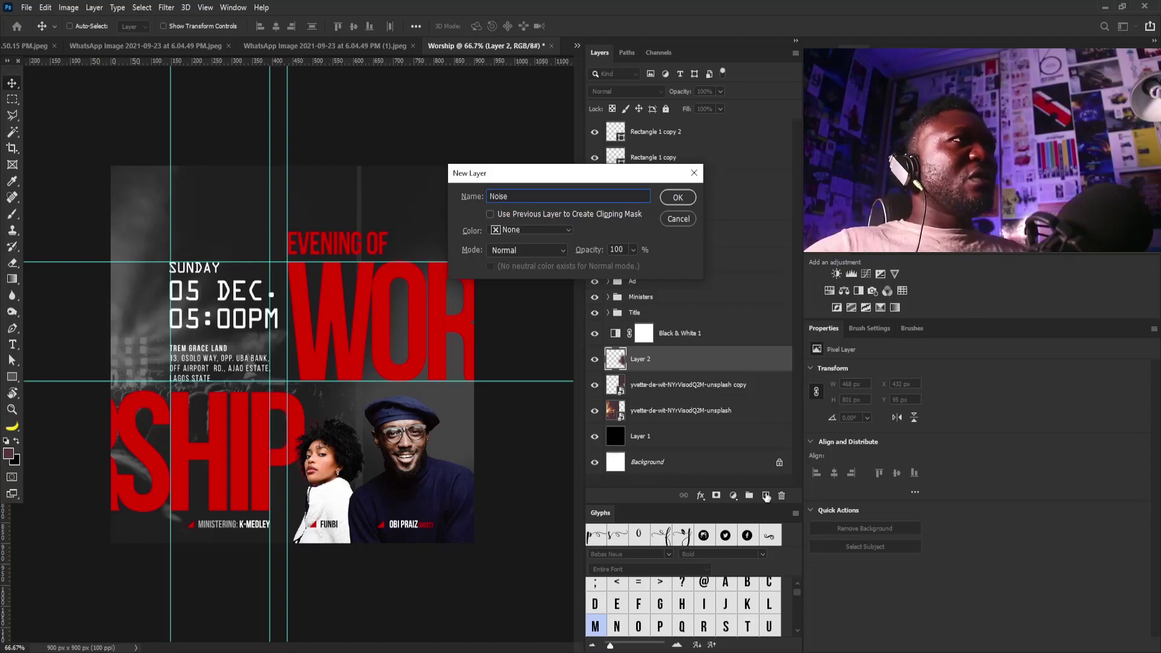
pyautogui.click(520, 251)
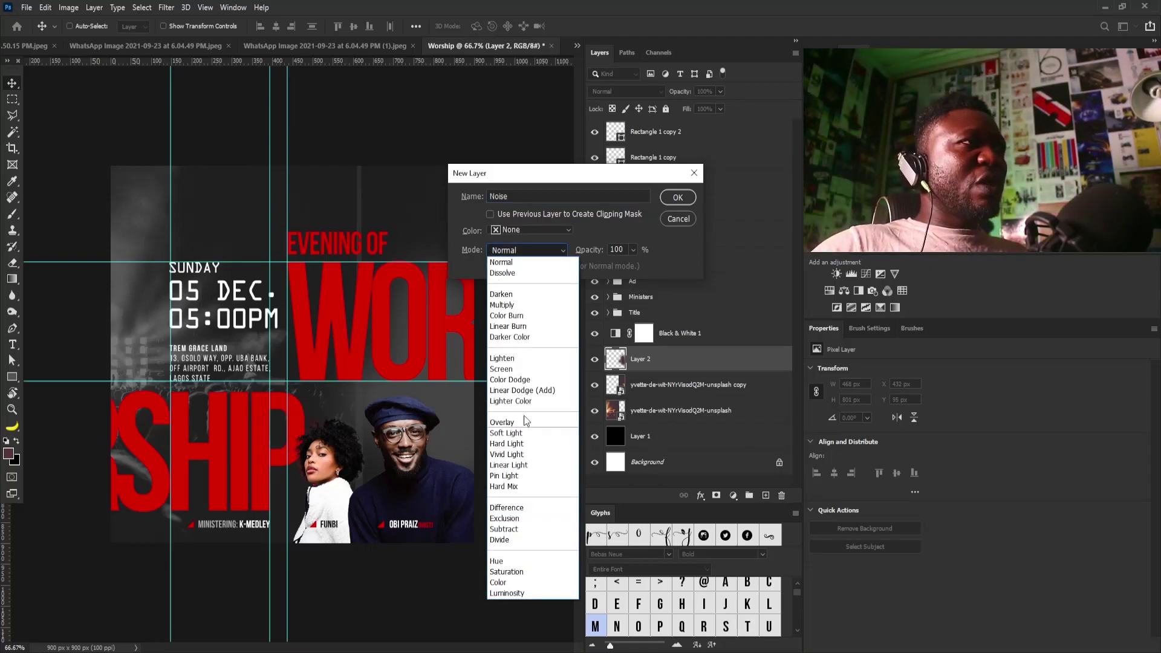
pyautogui.click(508, 434)
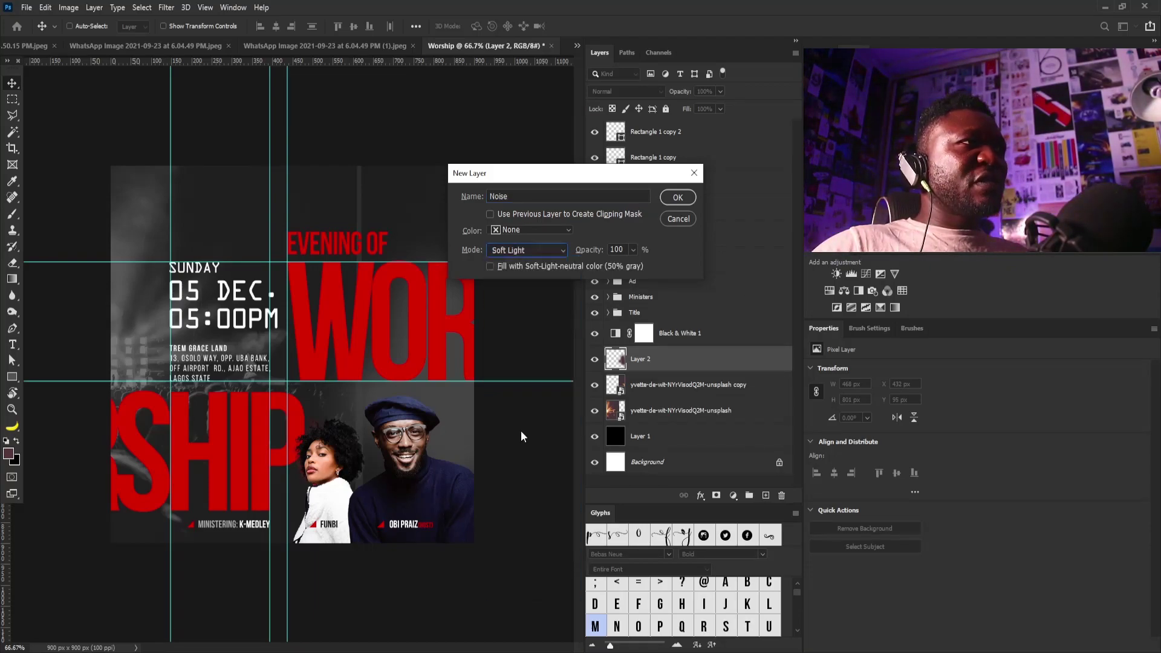
pyautogui.click(503, 267)
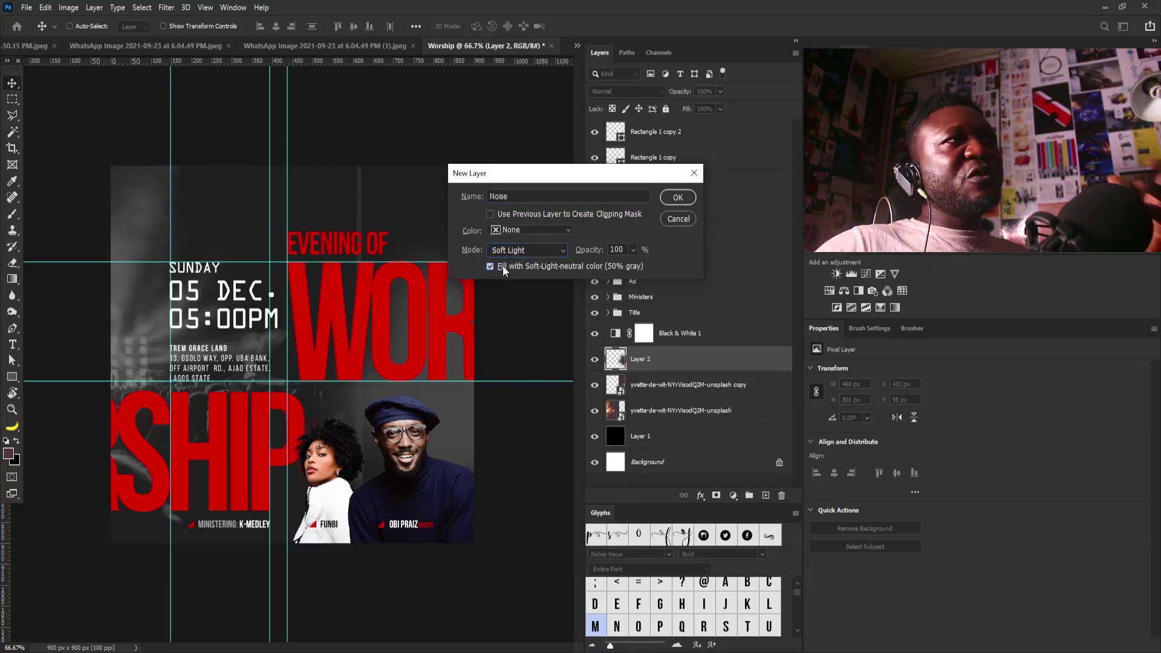
pyautogui.click(678, 198)
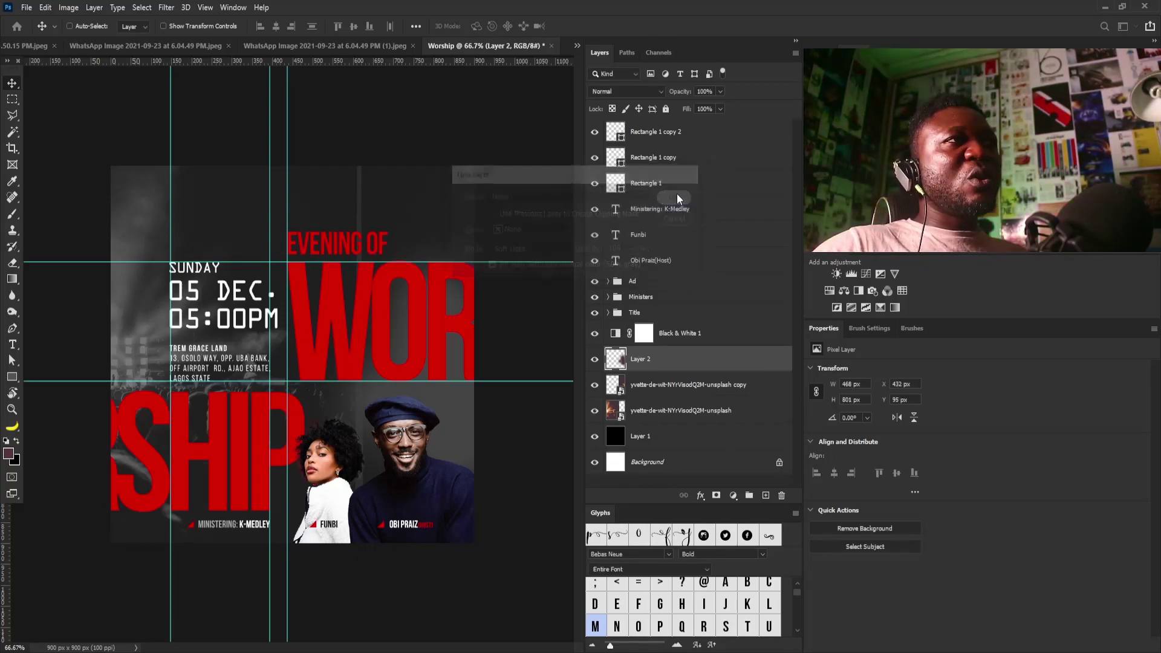
# Apply the Add Noise filter to the Noise layer and reduce the layer's opacity to 62%.
pyautogui.click(167, 7)
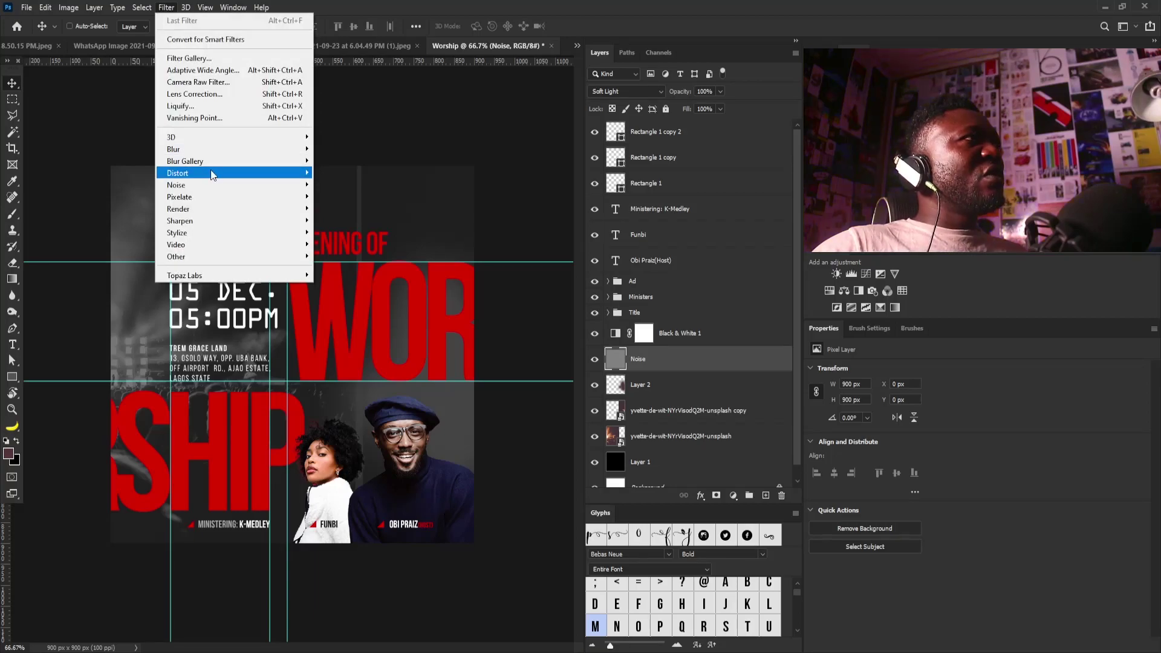
pyautogui.moveTo(223, 185)
pyautogui.click(379, 190)
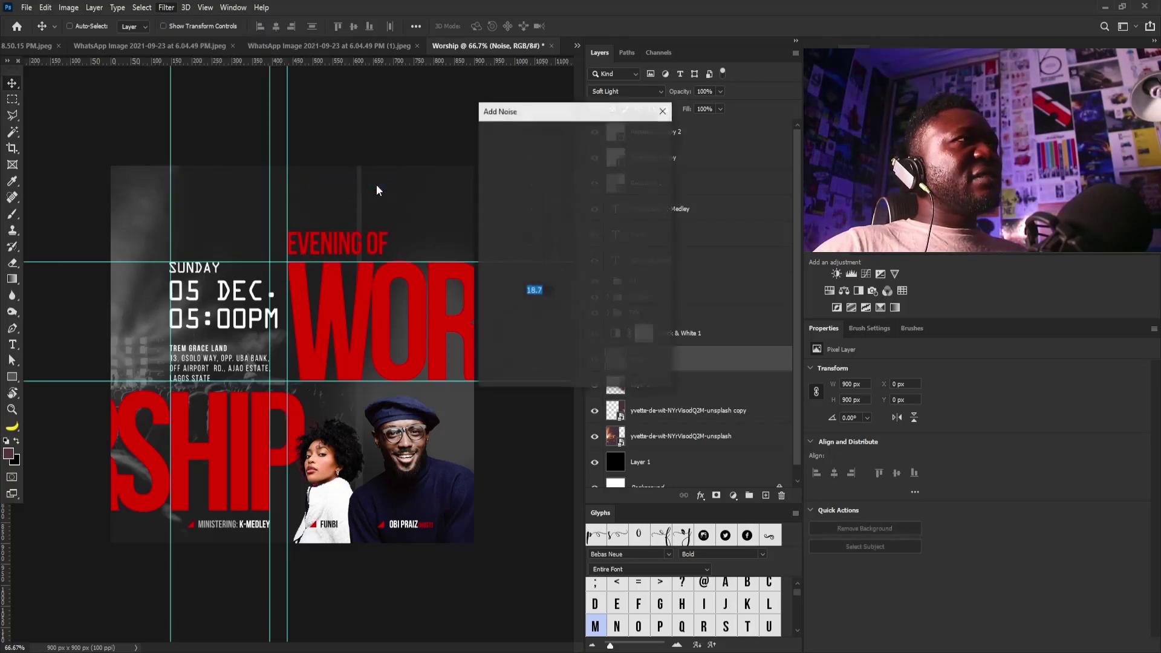
pyautogui.click(632, 134)
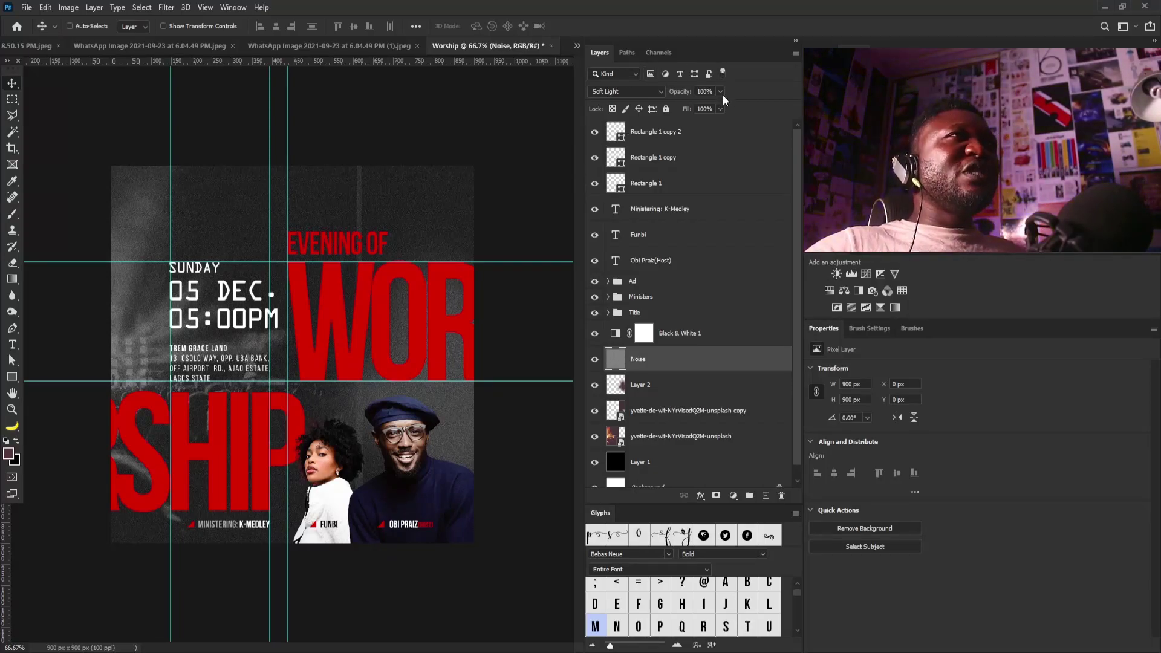
pyautogui.moveTo(723, 106); pyautogui.dragTo(700, 106)
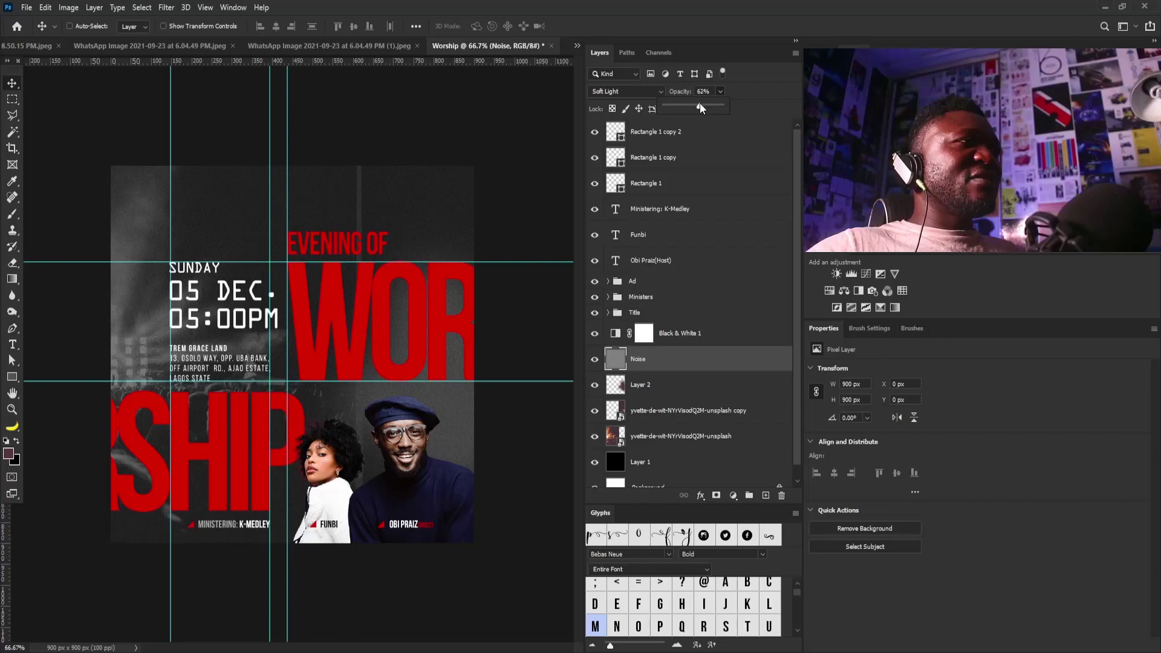
pyautogui.click(390, 148)
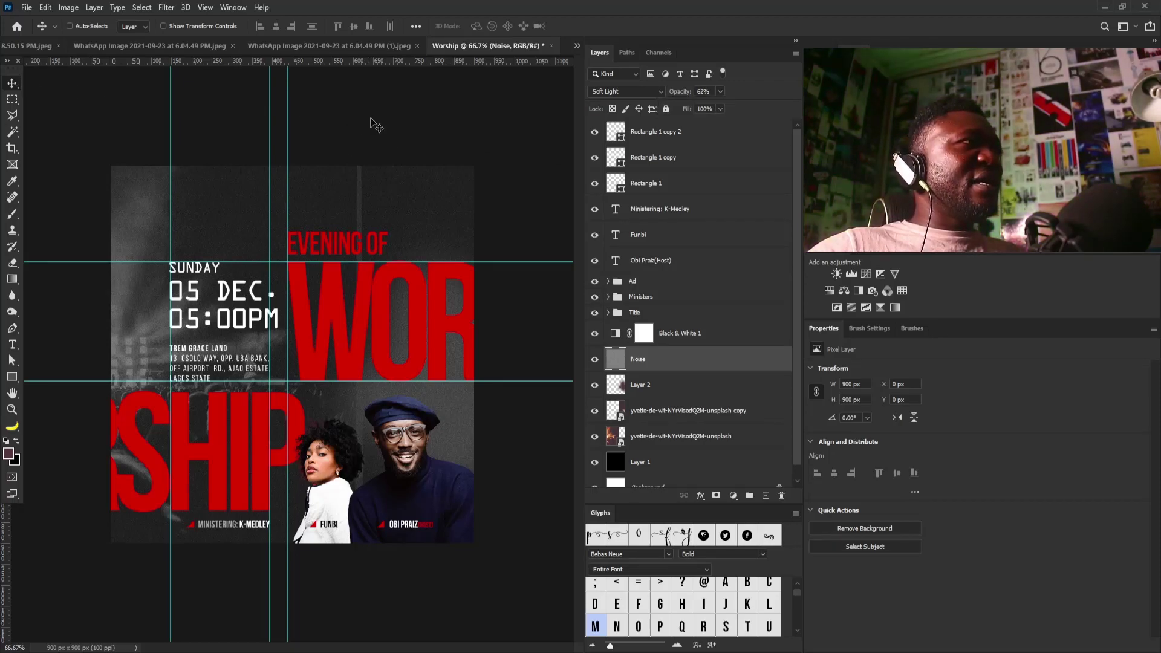
# Hide the guides and add a layer mask to the Title group.
pyautogui.click(632, 298)
pyautogui.click(652, 312)
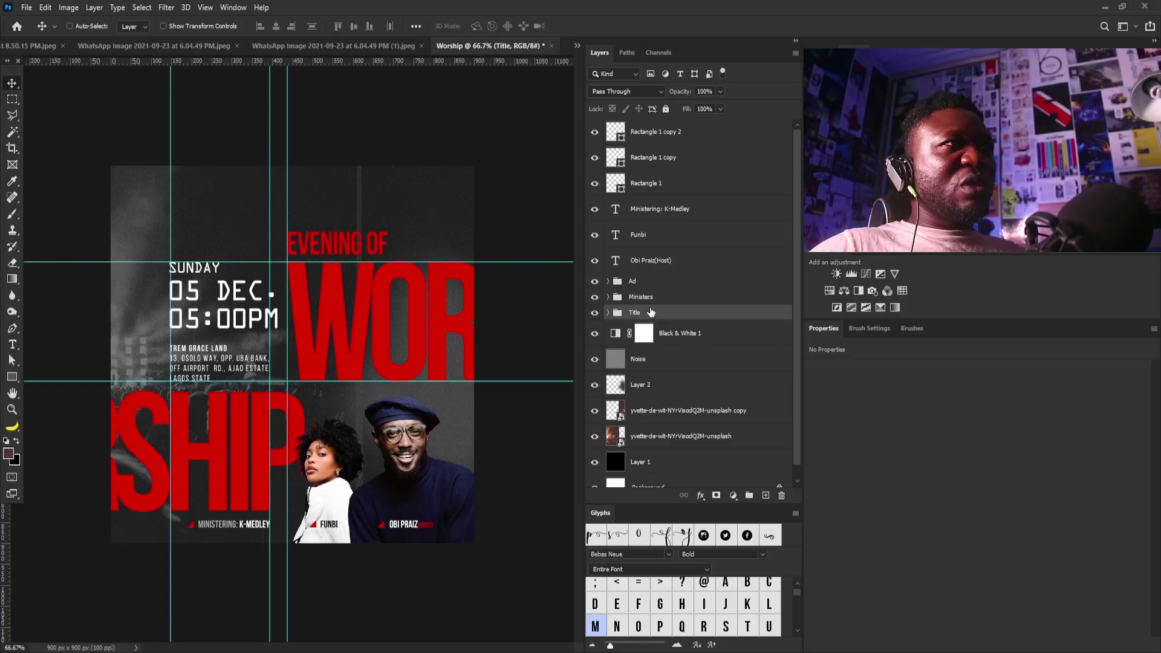
pyautogui.hotkey('ctrl', 'h')
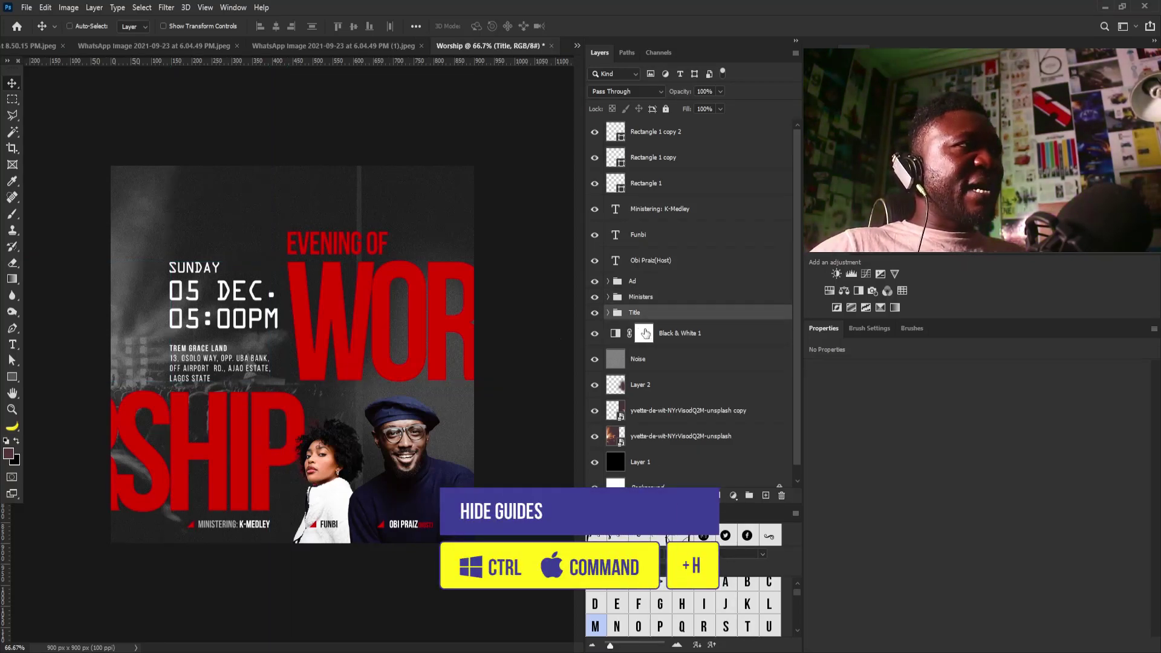
pyautogui.click(717, 496)
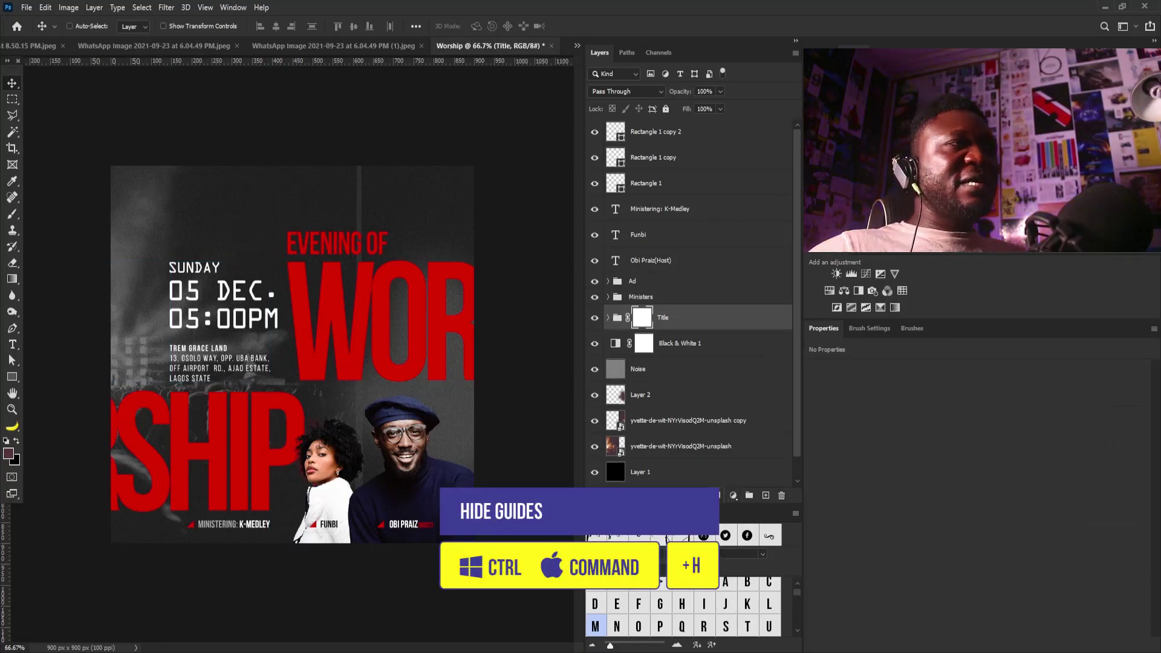
# Set up a splatter brush for the Title mask with Transfer enabled, 1% spacing and a size of 100 px.
pyautogui.press('b')
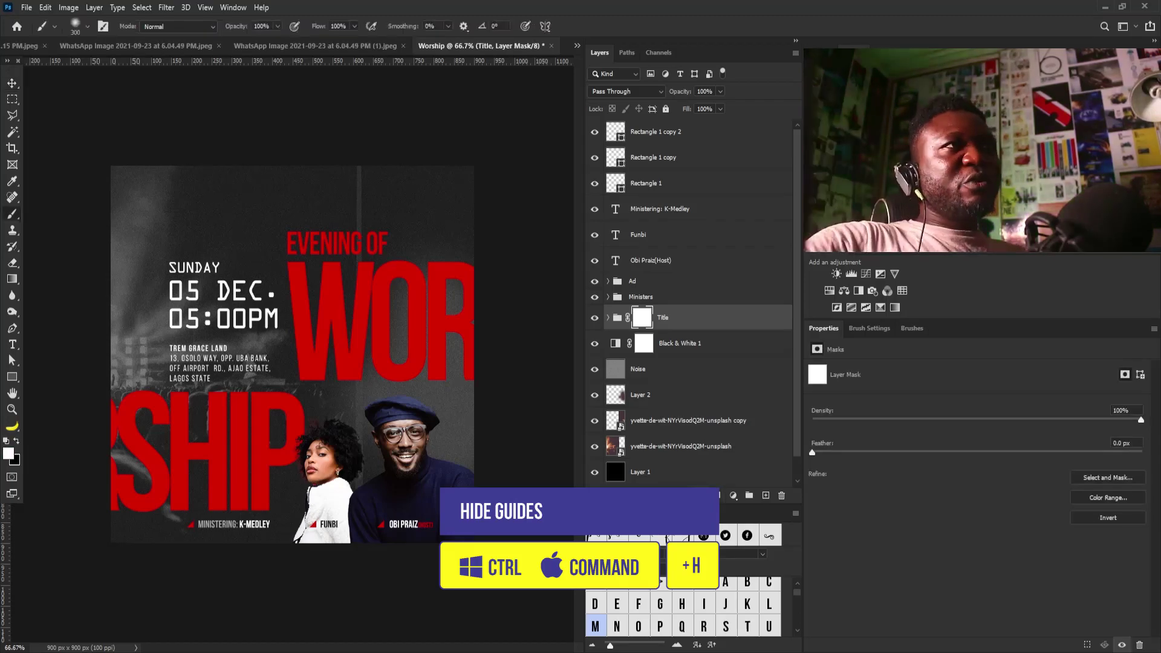
pyautogui.click(879, 332)
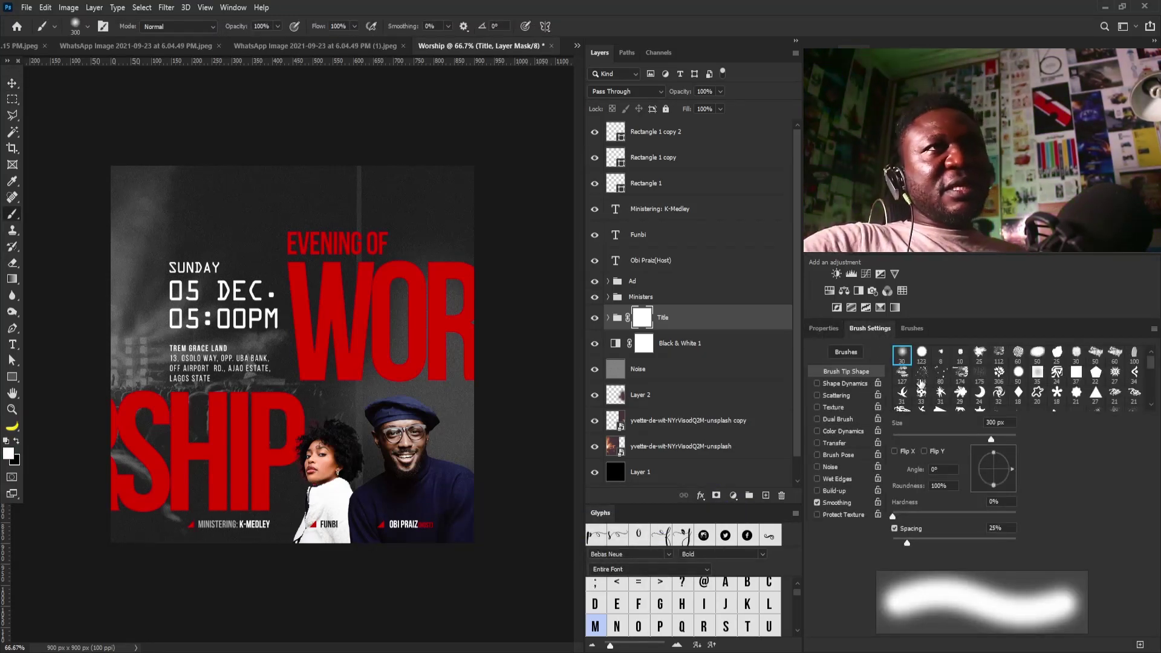
pyautogui.click(922, 374)
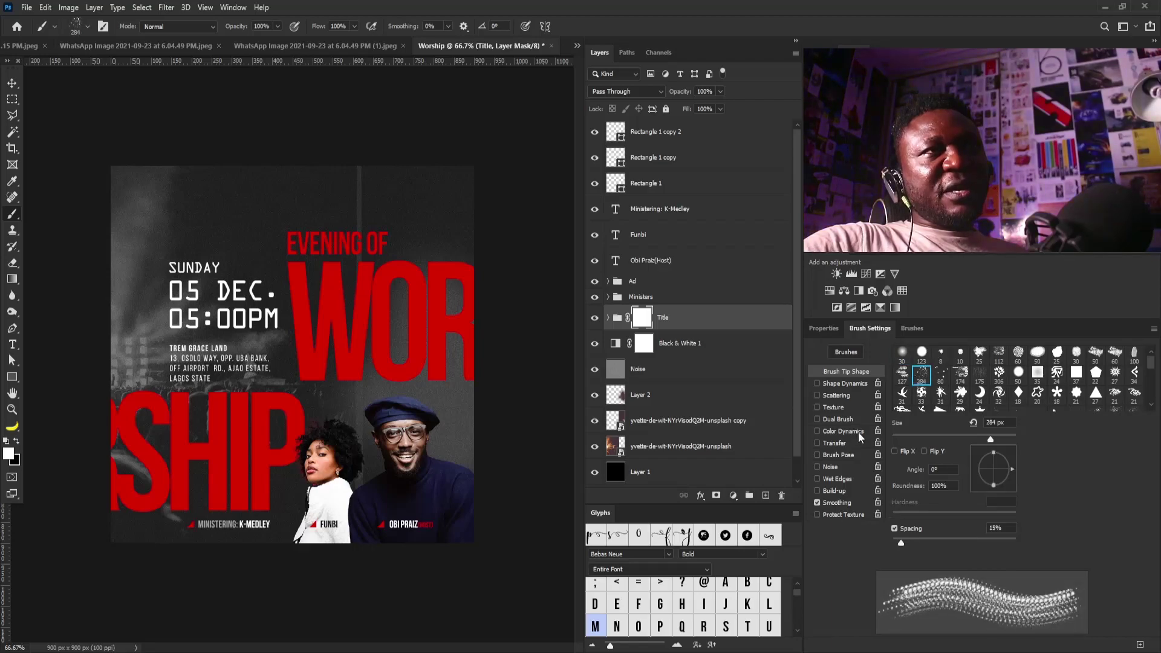
pyautogui.click(818, 443)
pyautogui.moveTo(901, 543); pyautogui.dragTo(844, 546)
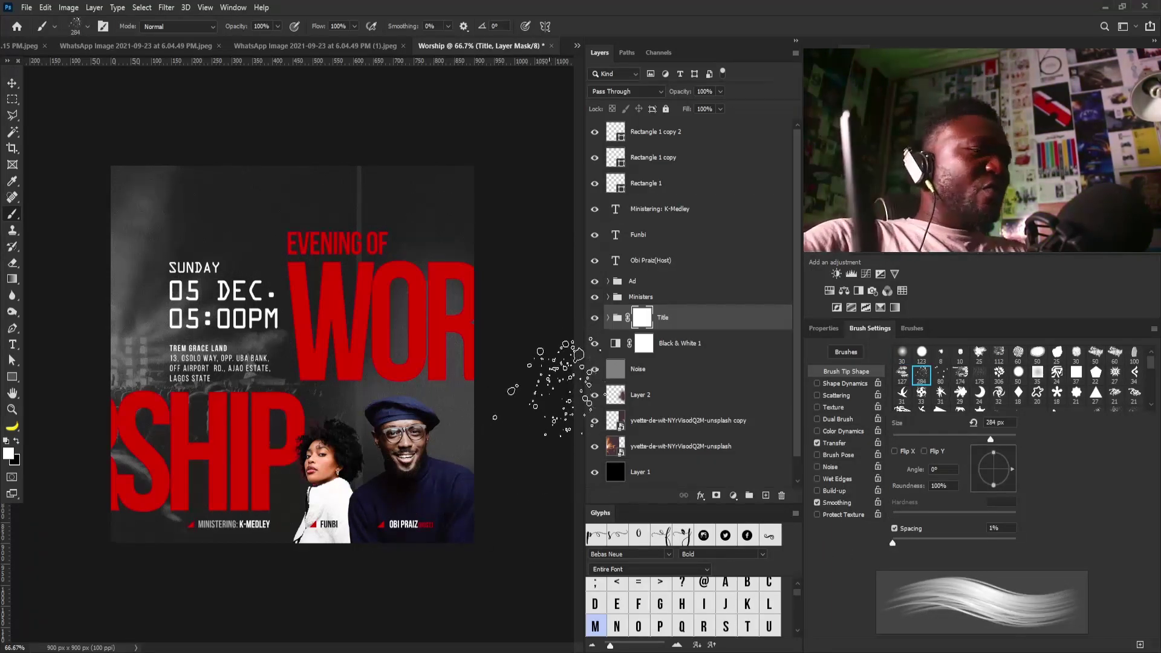
pyautogui.press('[')
pyautogui.press('[')
pyautogui.press('[')
pyautogui.press('[')
pyautogui.press('[')
pyautogui.press('[')
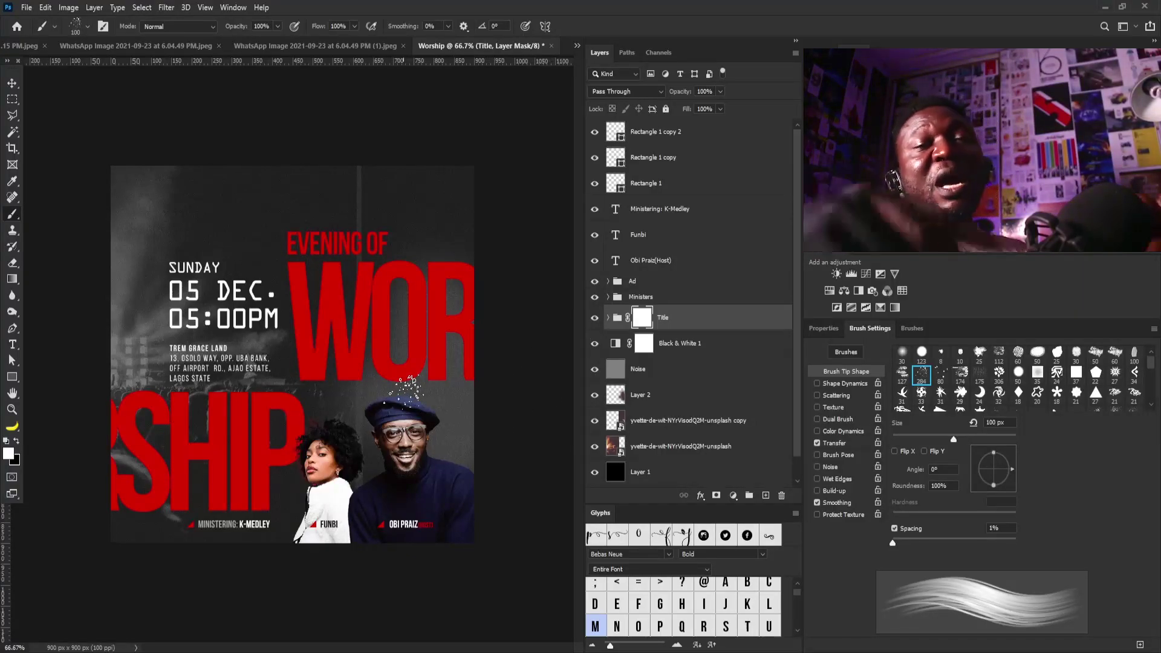